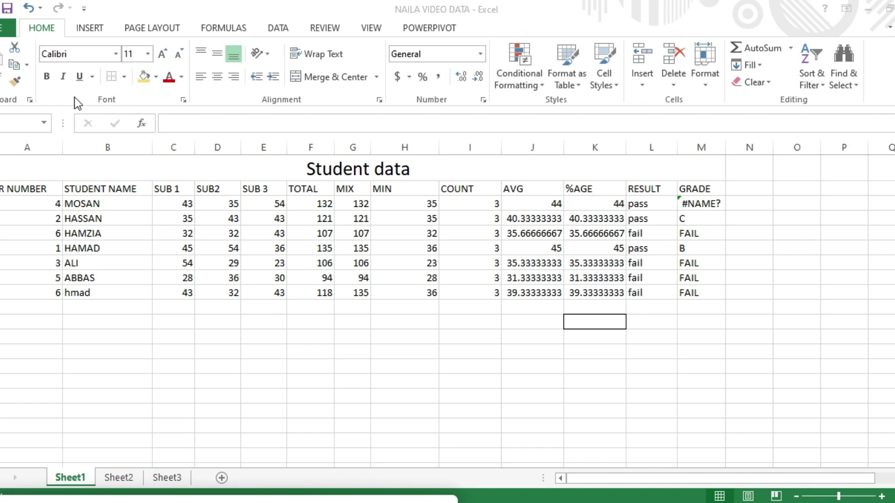
Make the merged Student data title red on a gold background.
{"action": "left_click", "coordinate": [274, 164]}
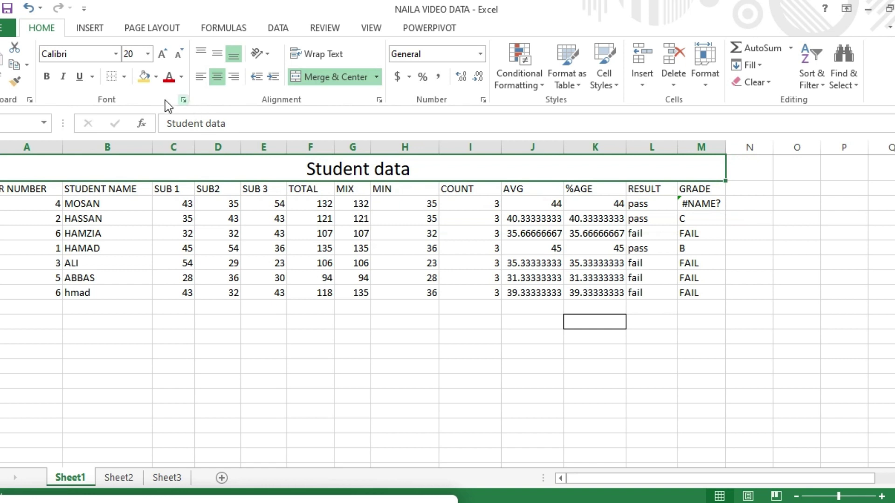
{"action": "left_click", "coordinate": [180, 78]}
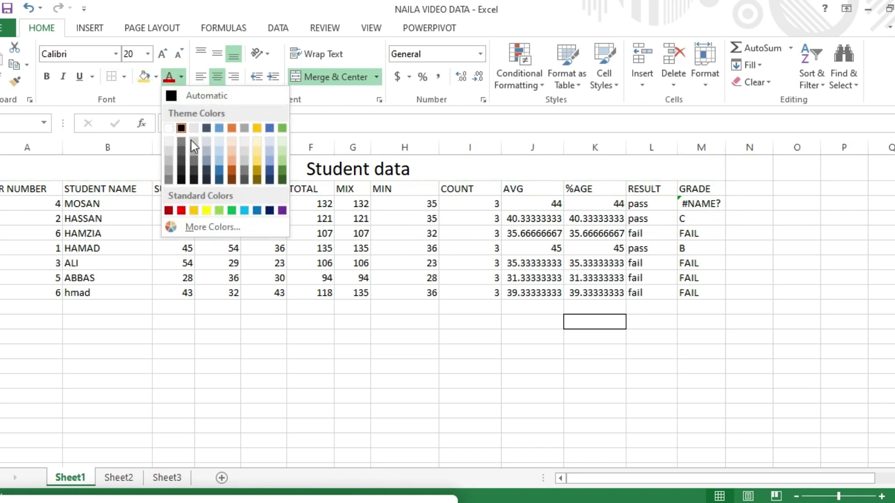
{"action": "left_click", "coordinate": [182, 211]}
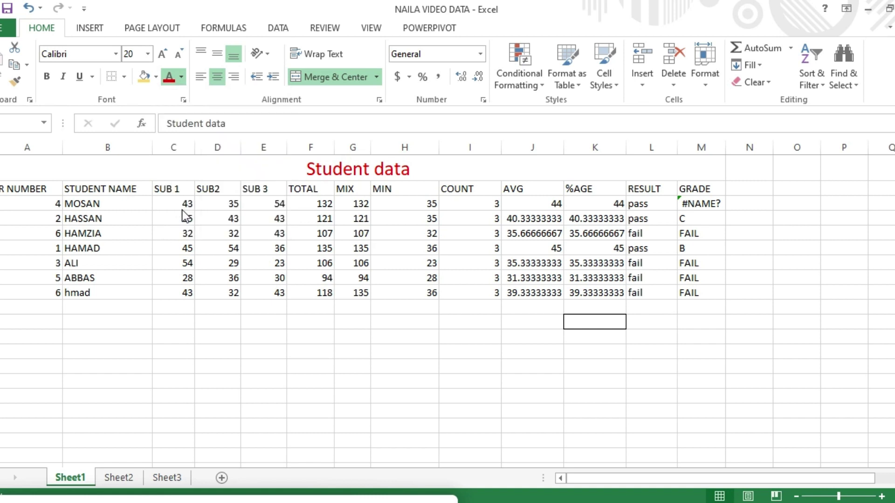
{"action": "left_click", "coordinate": [157, 78]}
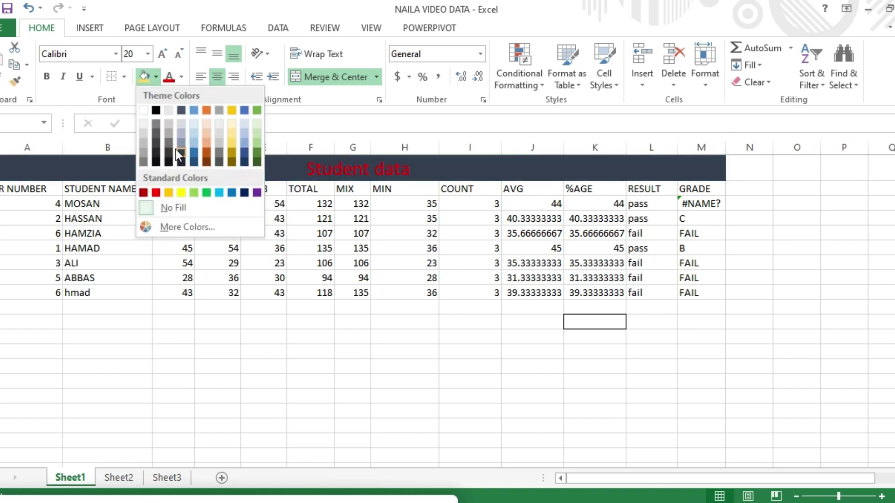
{"action": "left_click", "coordinate": [228, 147]}
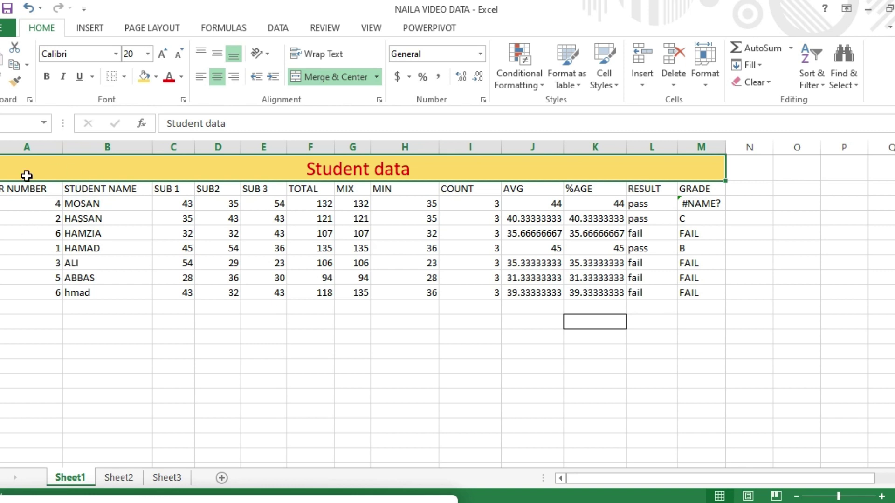
Make the title underlined, italic and bold in Algerian font at size 18.
{"action": "left_click", "coordinate": [79, 80]}
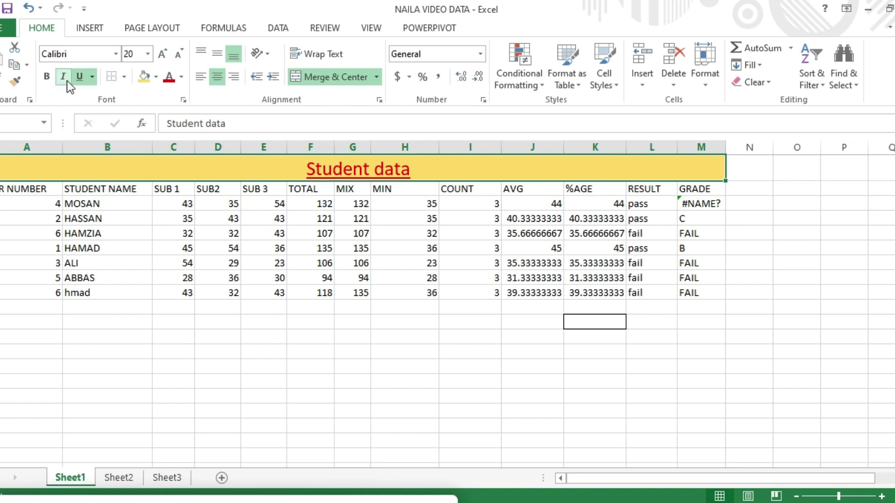
{"action": "left_click", "coordinate": [67, 81]}
{"action": "left_click", "coordinate": [49, 76]}
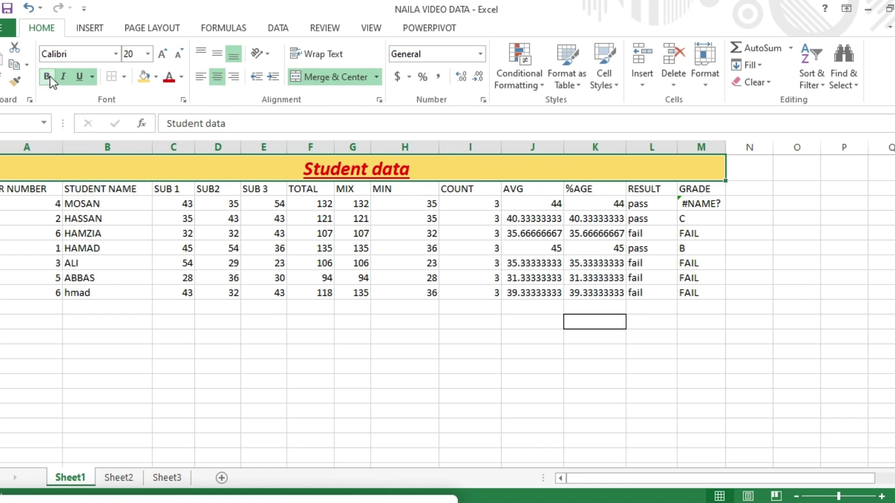
{"action": "left_click", "coordinate": [115, 55]}
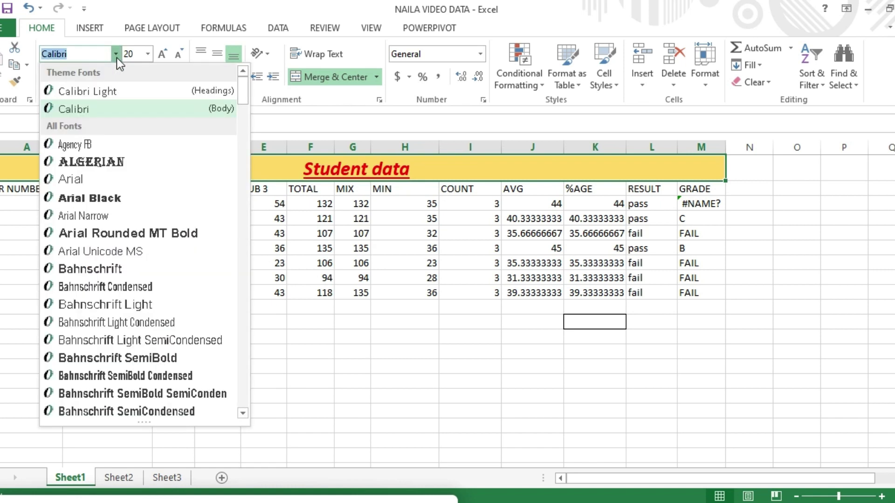
{"action": "left_click", "coordinate": [99, 160]}
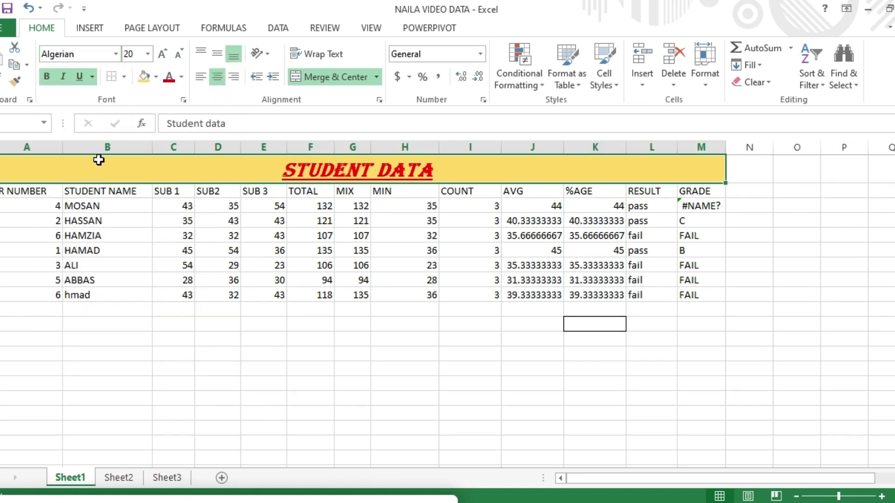
{"action": "left_click", "coordinate": [149, 55]}
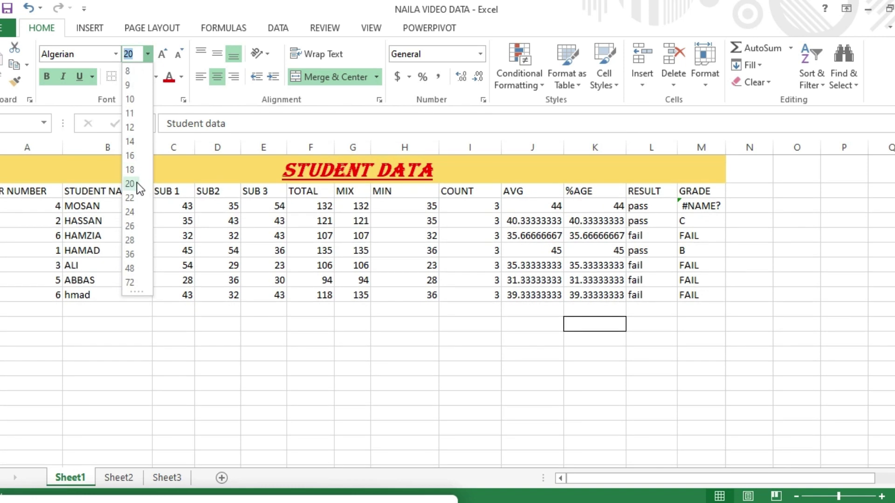
{"action": "left_click", "coordinate": [137, 168]}
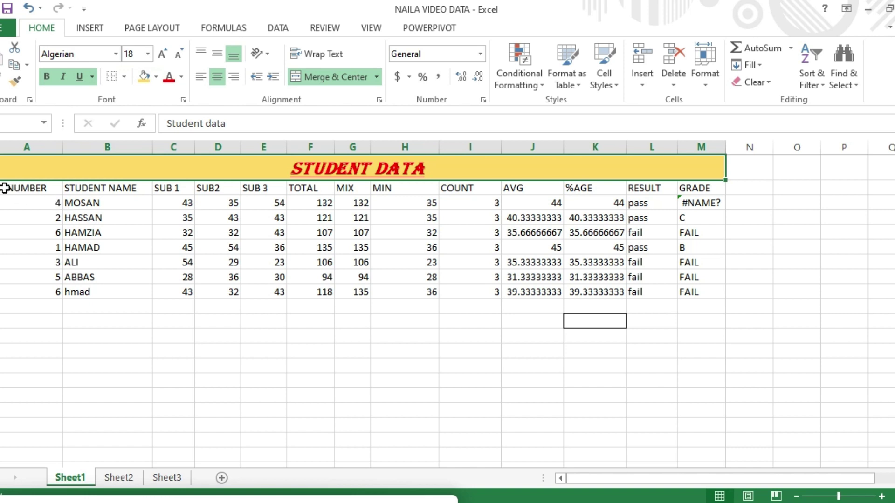
Apply All Borders to the student table from the header row through the last record.
{"action": "left_click_drag", "start_coordinate": [5, 187], "coordinate": [686, 292]}
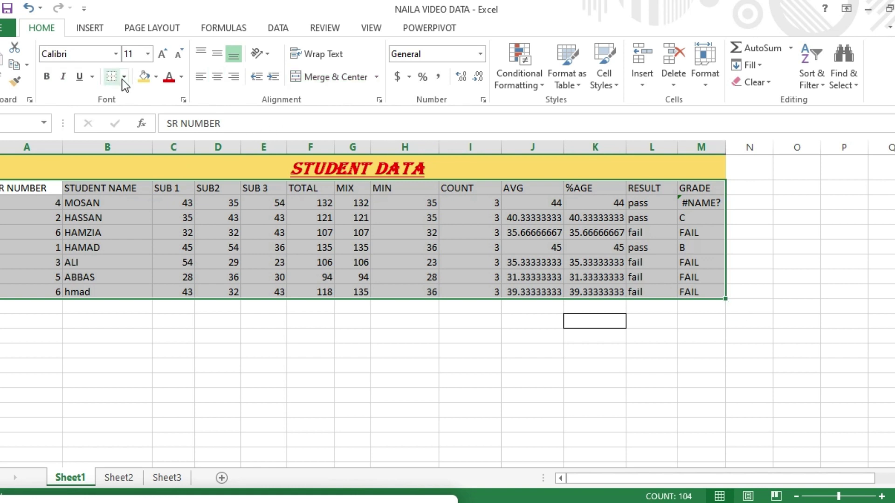
{"action": "left_click", "coordinate": [123, 78]}
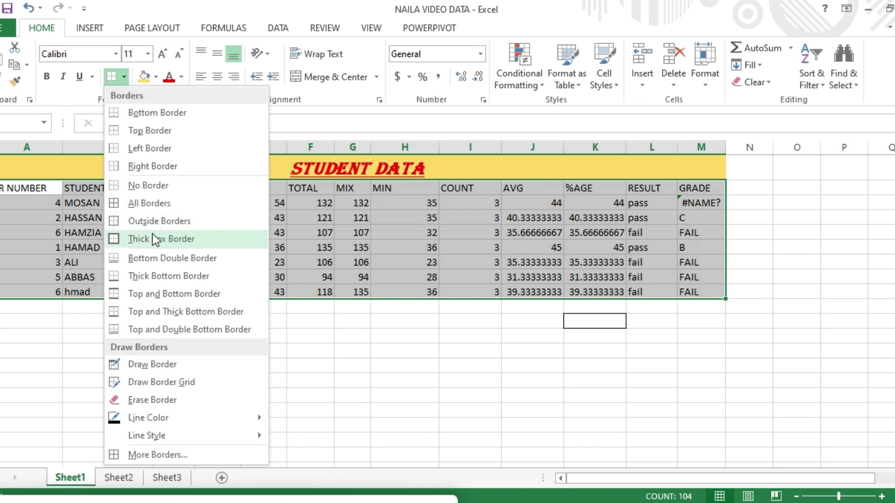
{"action": "left_click", "coordinate": [147, 202]}
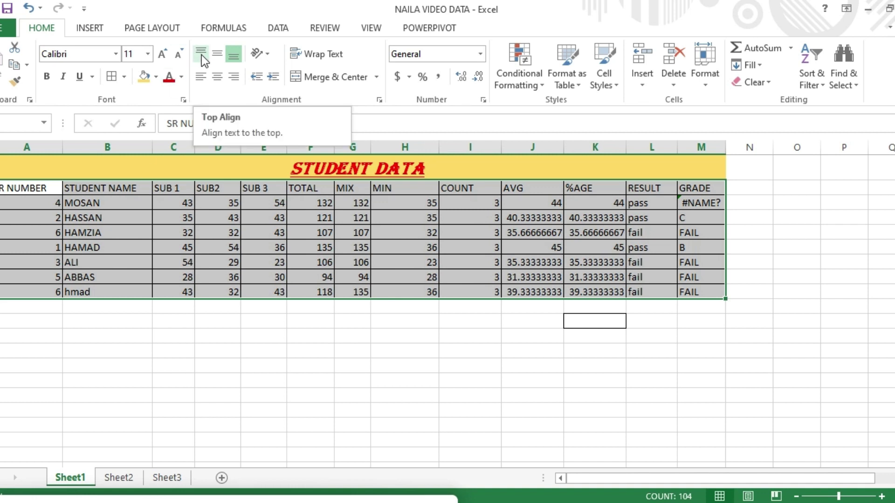
{"action": "left_click", "coordinate": [10, 187]}
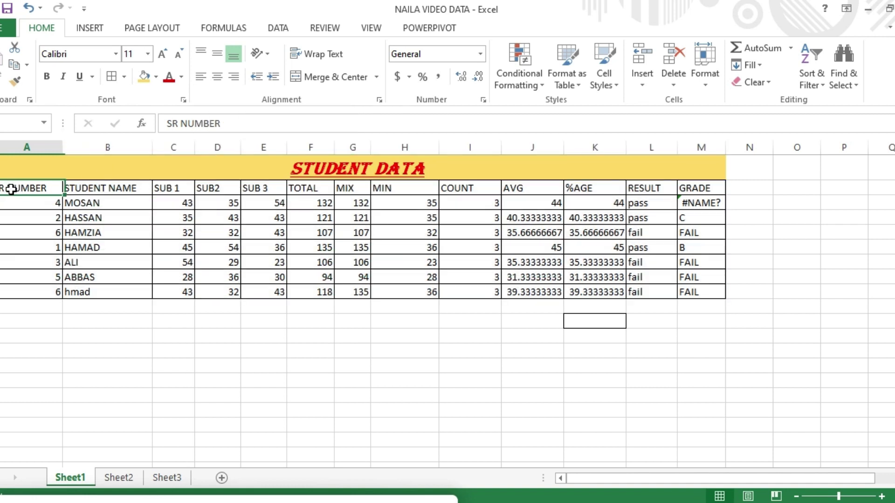
Try the alignment buttons on the header row, ending left-aligned with an indent of 1.
{"action": "left_click_drag", "start_coordinate": [92, 190], "coordinate": [703, 189]}
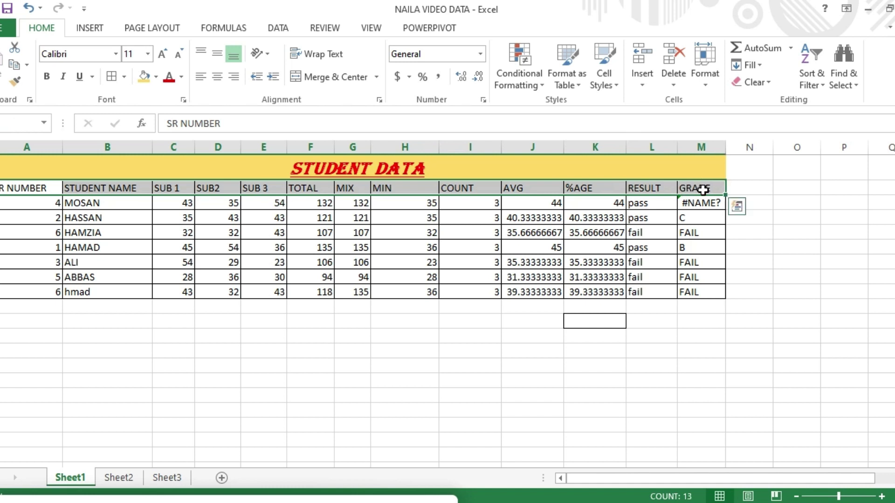
{"action": "left_click", "coordinate": [200, 54]}
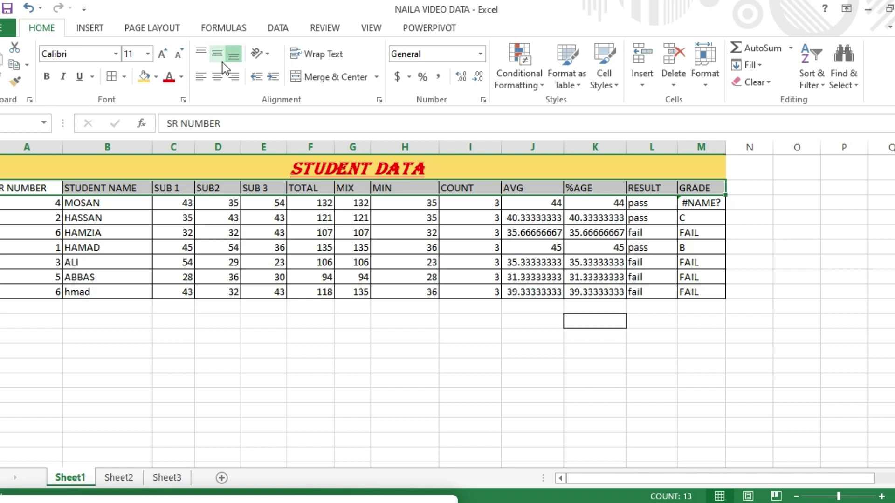
{"action": "left_click", "coordinate": [204, 77]}
{"action": "left_click", "coordinate": [217, 77]}
{"action": "left_click", "coordinate": [233, 78]}
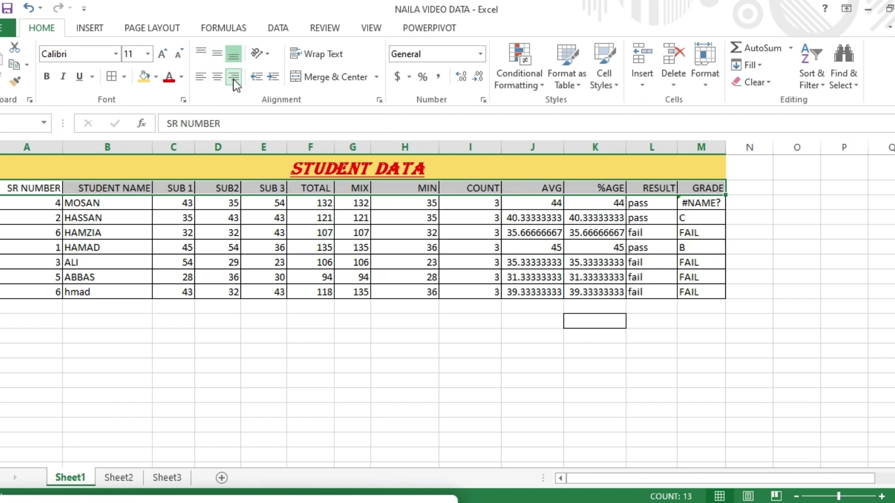
{"action": "left_click", "coordinate": [222, 79]}
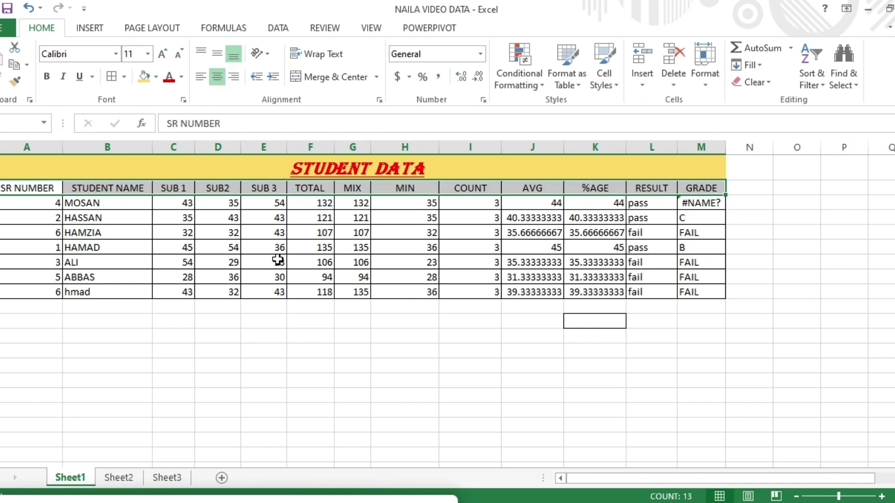
{"action": "left_click", "coordinate": [257, 77]}
{"action": "left_click", "coordinate": [257, 78]}
{"action": "left_click", "coordinate": [258, 77]}
{"action": "left_click", "coordinate": [277, 80]}
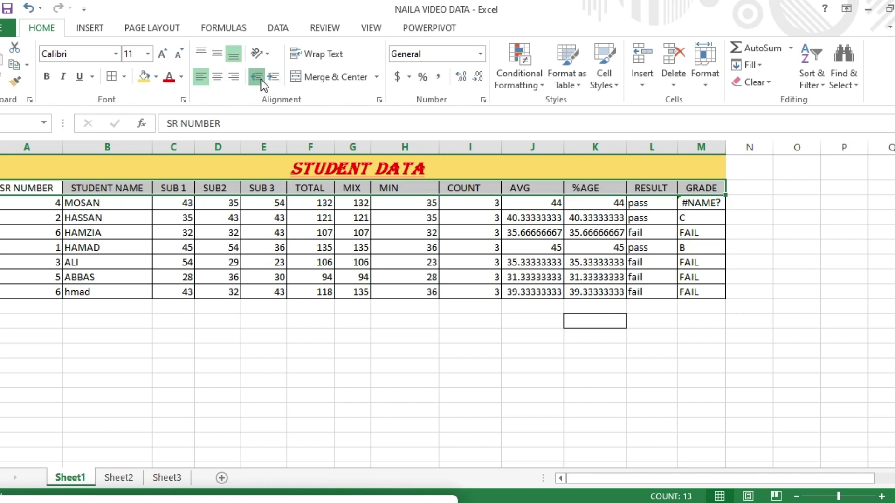
{"action": "left_click", "coordinate": [260, 78]}
{"action": "left_click", "coordinate": [274, 77]}
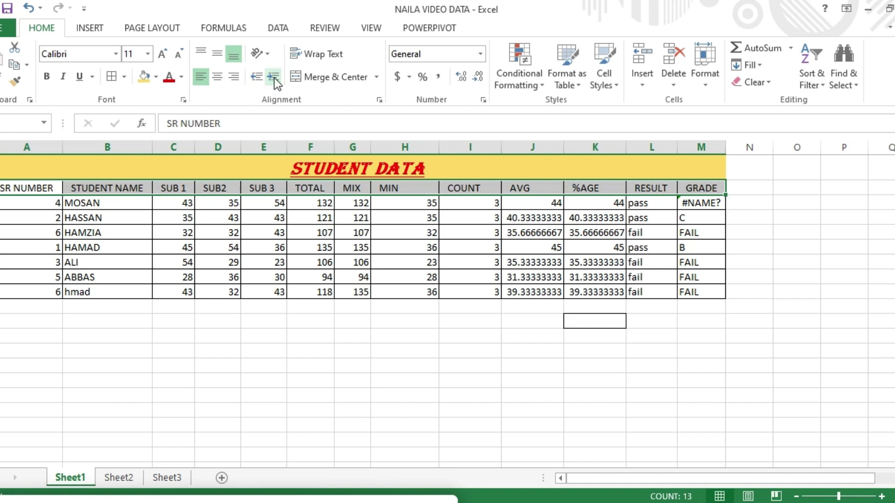
Test vertical header text, undo it, and bring up Format Cell Alignment.
{"action": "left_click", "coordinate": [270, 55]}
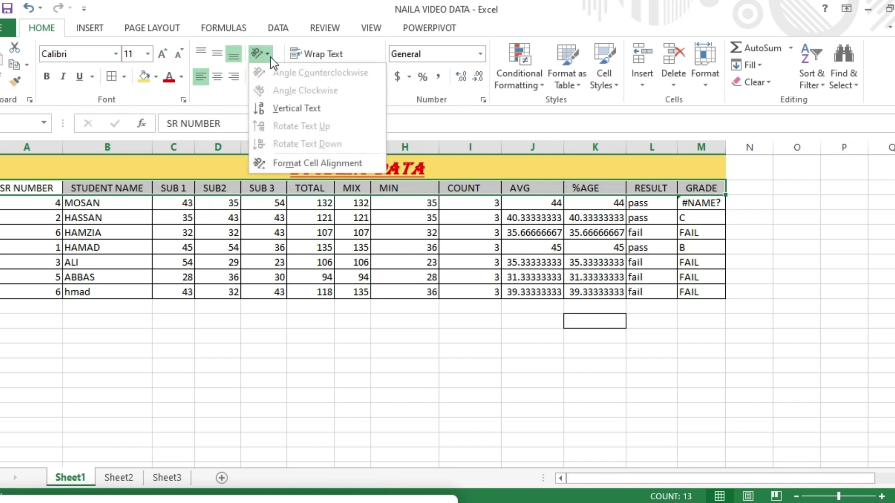
{"action": "left_click", "coordinate": [292, 112]}
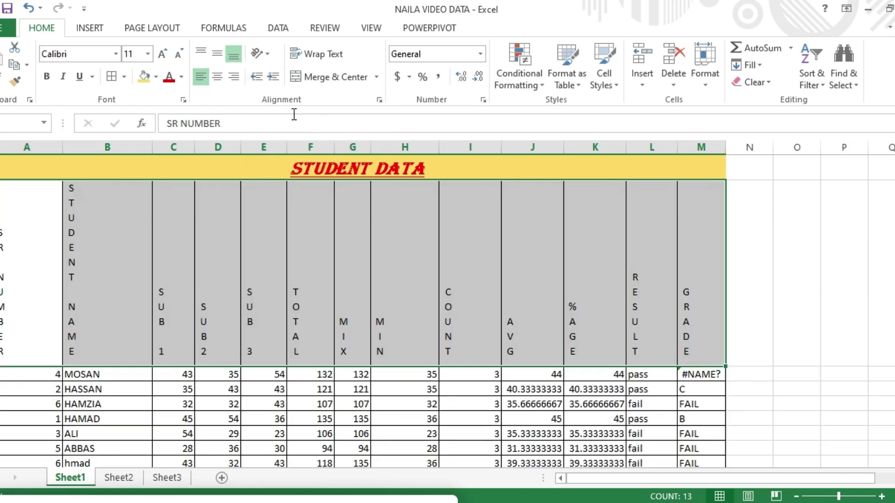
{"action": "key", "text": "ctrl+z"}
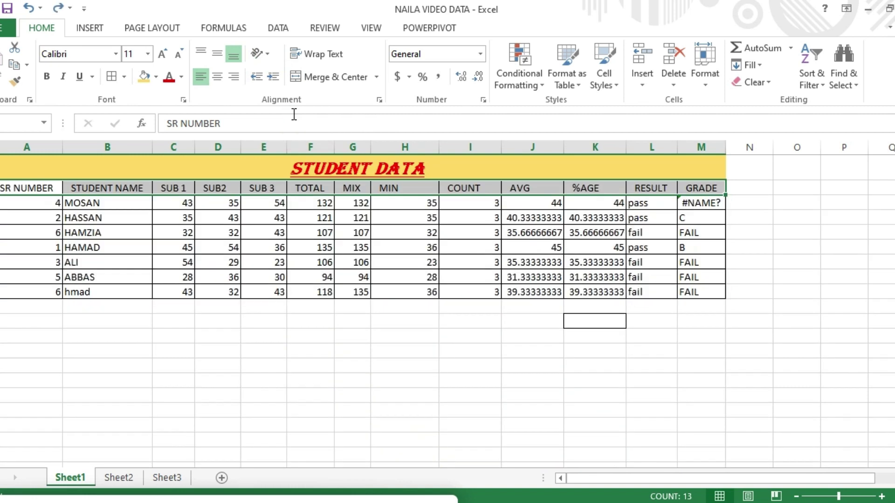
{"action": "left_click", "coordinate": [270, 57]}
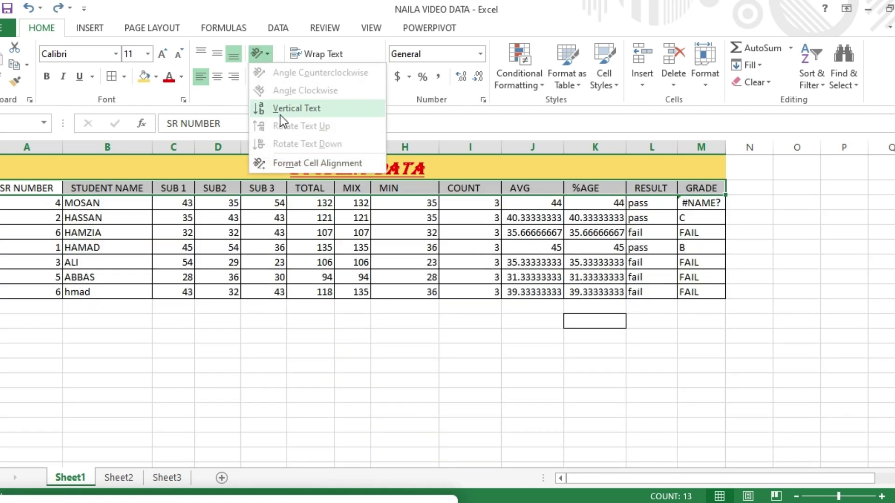
{"action": "left_click", "coordinate": [287, 163]}
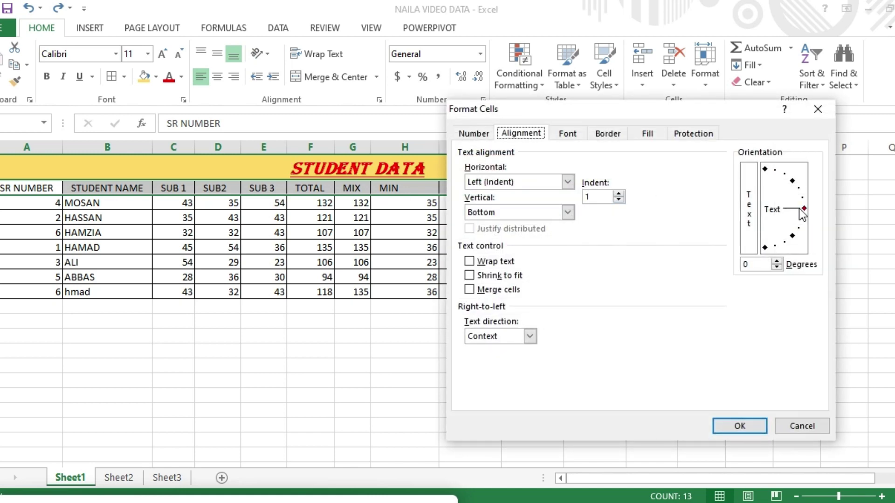
Apply a 15° slant to the header labels, then undo it to keep them horizontal.
{"action": "left_click_drag", "start_coordinate": [803, 206], "coordinate": [803, 196]}
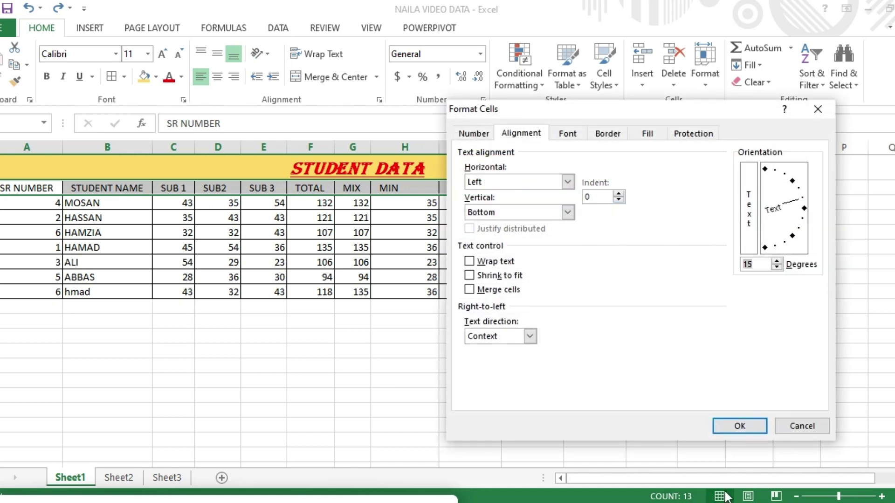
{"action": "left_click", "coordinate": [739, 426]}
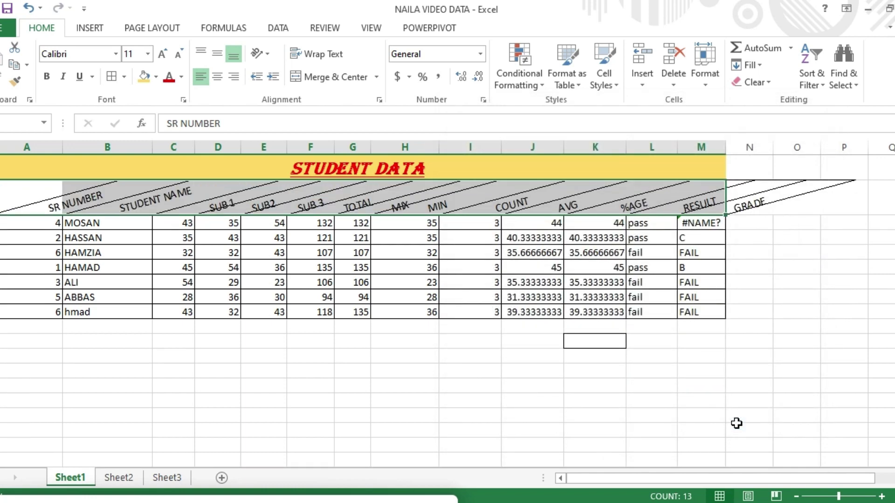
{"action": "key", "text": "ctrl+z"}
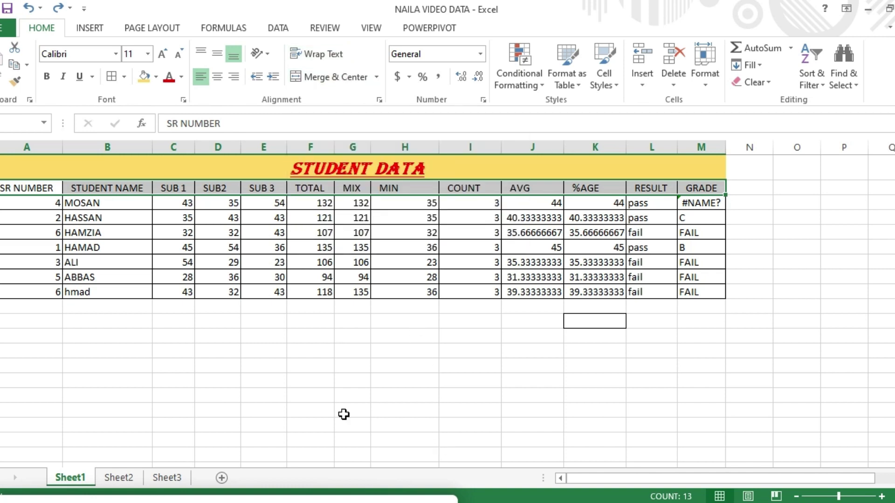
On Sheet3, wrap the Father's name heading in B1:C1 onto two lines.
{"action": "left_click", "coordinate": [124, 476]}
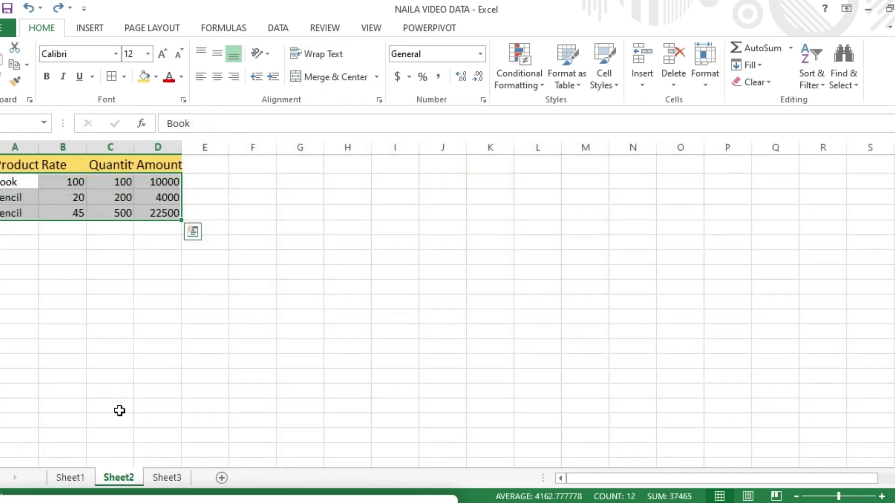
{"action": "left_click", "coordinate": [166, 478]}
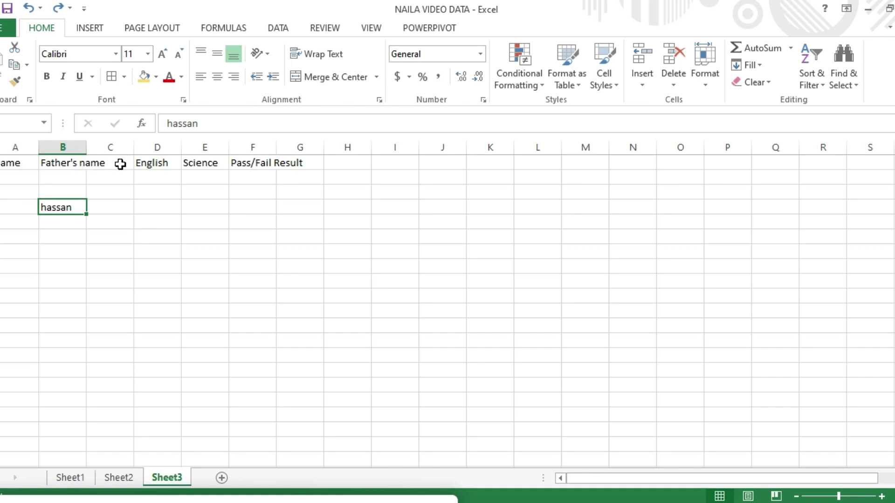
{"action": "left_click", "coordinate": [82, 164]}
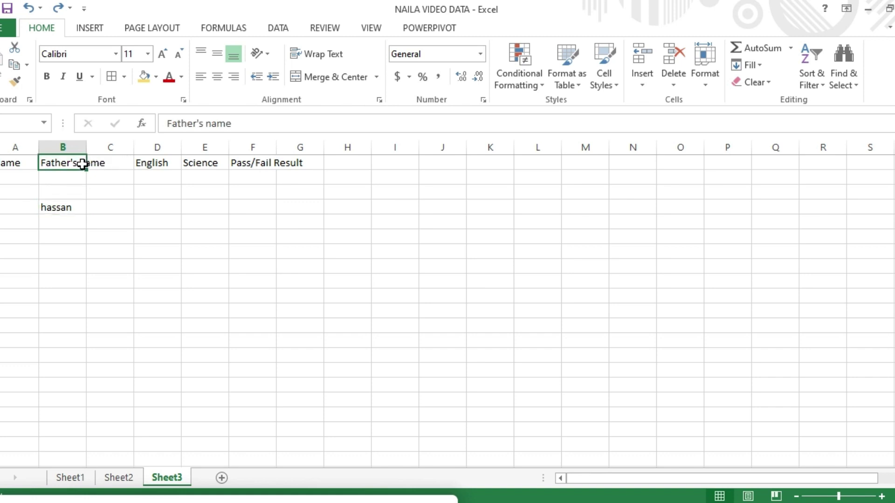
{"action": "left_click_drag", "start_coordinate": [69, 164], "coordinate": [100, 163]}
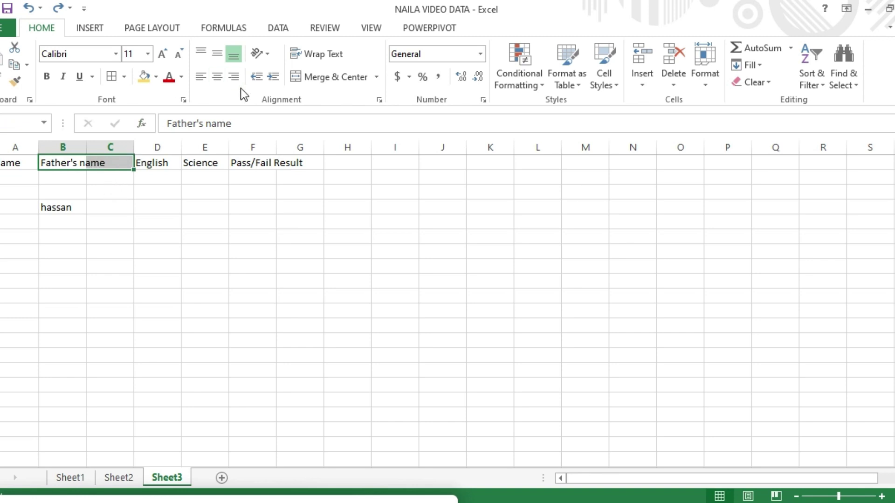
{"action": "left_click", "coordinate": [332, 56]}
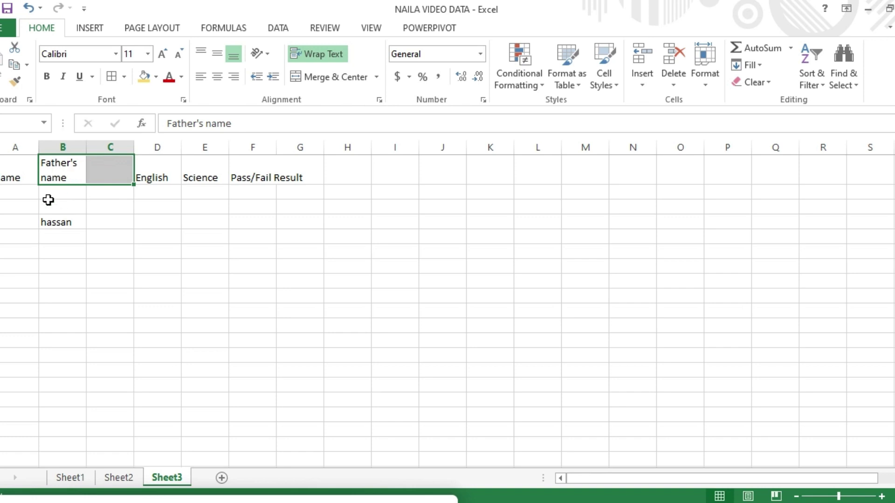
Wrap, centre and top-align the Pass/Fail Result heading in F1, and shorten row 1.
{"action": "left_click", "coordinate": [280, 168]}
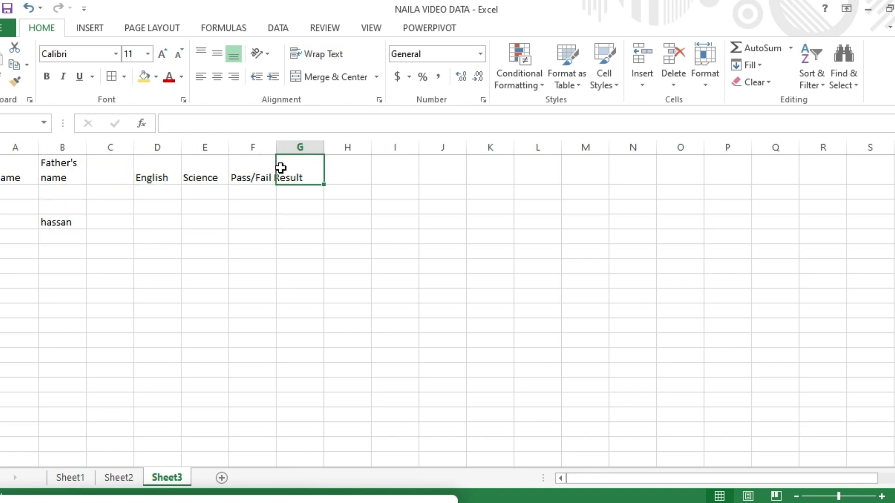
{"action": "left_click", "coordinate": [256, 167]}
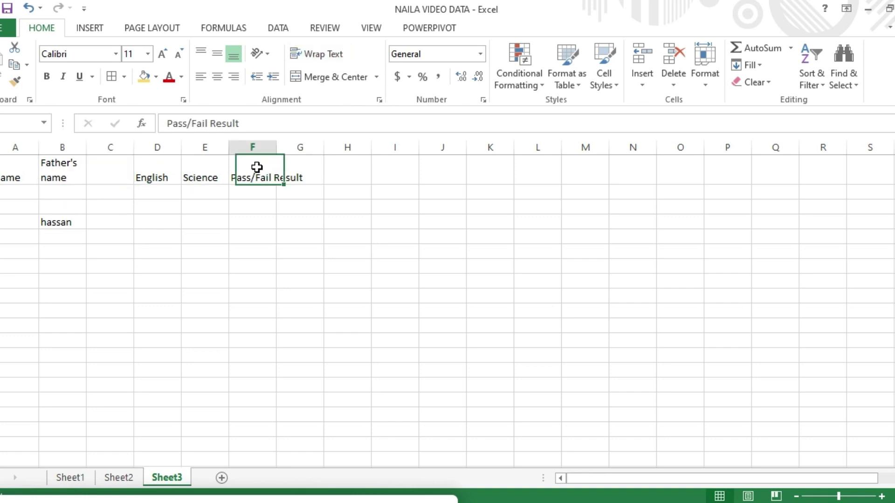
{"action": "left_click", "coordinate": [328, 51]}
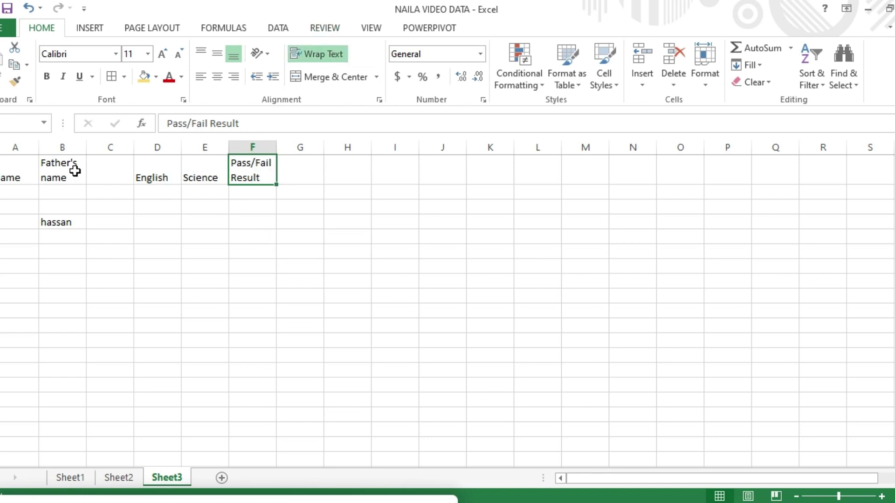
{"action": "left_click", "coordinate": [217, 77]}
{"action": "left_click", "coordinate": [203, 53]}
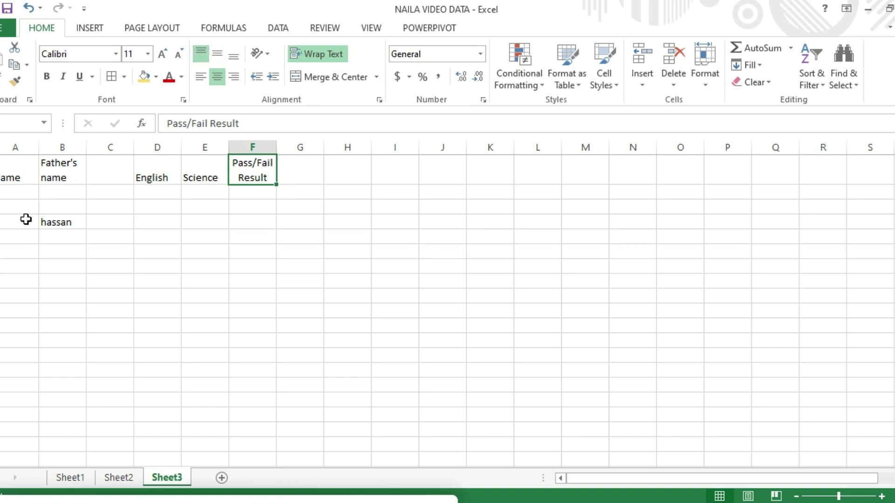
{"action": "left_click_drag", "start_coordinate": [2, 185], "coordinate": [2, 186]}
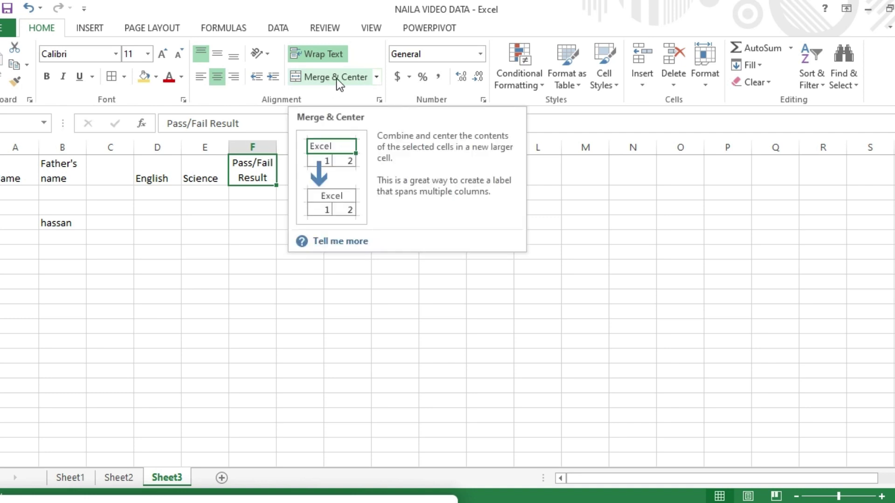
{"action": "left_click", "coordinate": [376, 78]}
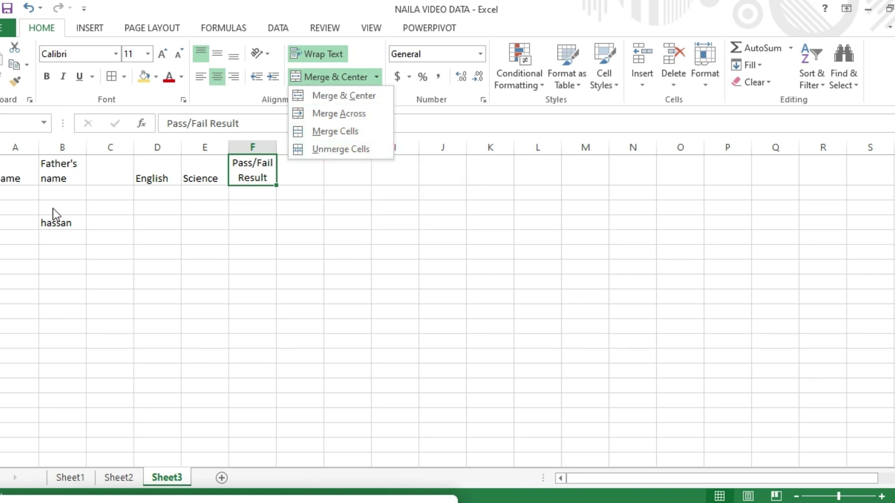
Select A2:F9 and apply Merge Across to each row.
{"action": "left_click", "coordinate": [2, 201]}
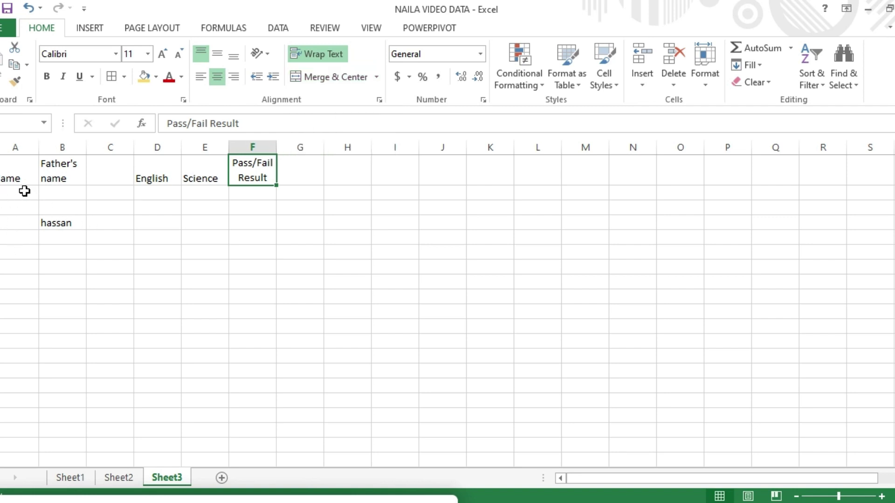
{"action": "left_click_drag", "start_coordinate": [8, 194], "coordinate": [252, 308]}
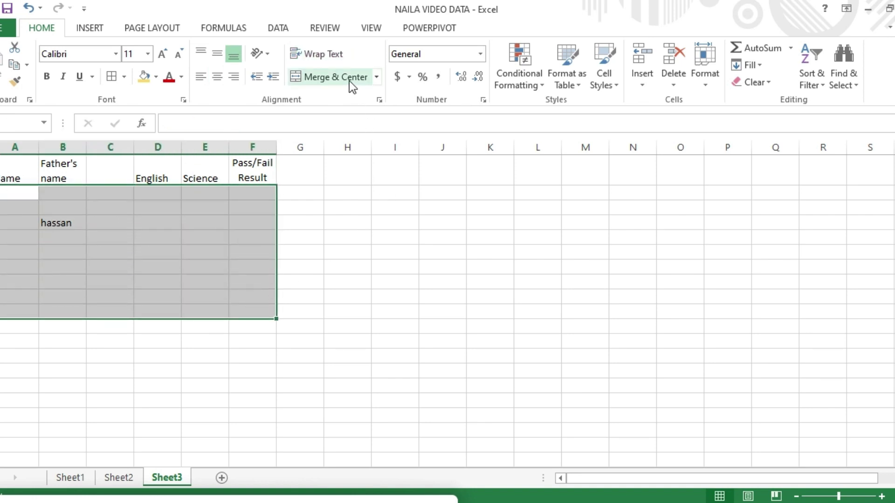
{"action": "left_click", "coordinate": [373, 78]}
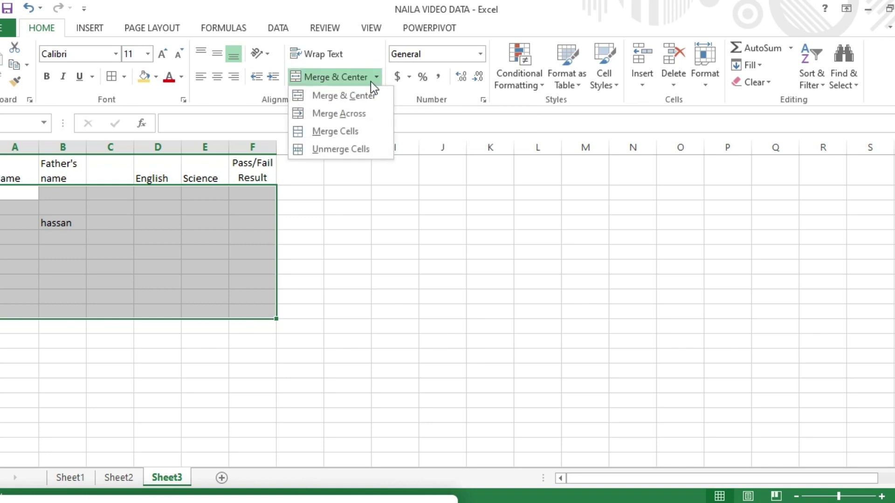
{"action": "left_click", "coordinate": [339, 115]}
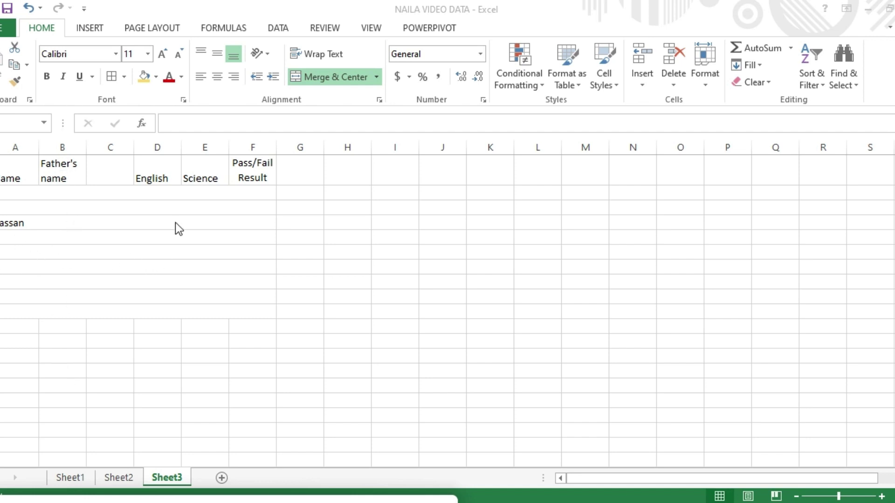
{"action": "left_click", "coordinate": [4, 190]}
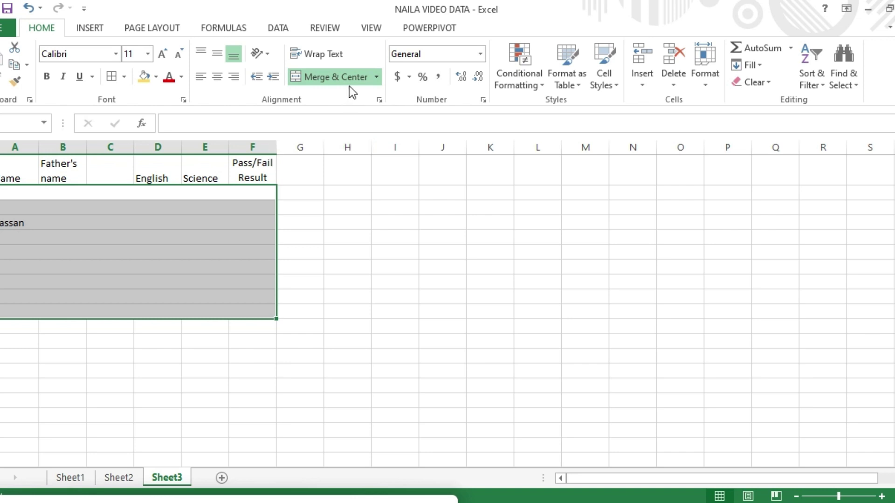
{"action": "left_click", "coordinate": [375, 78]}
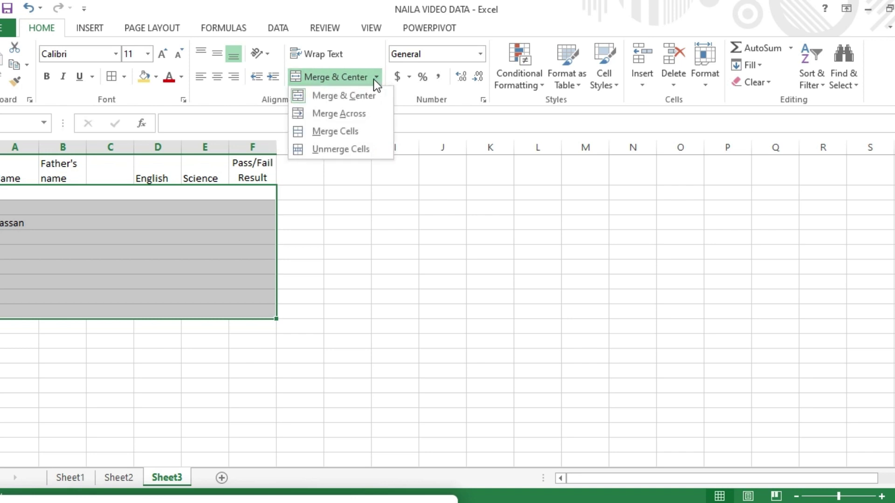
{"action": "left_click", "coordinate": [340, 114]}
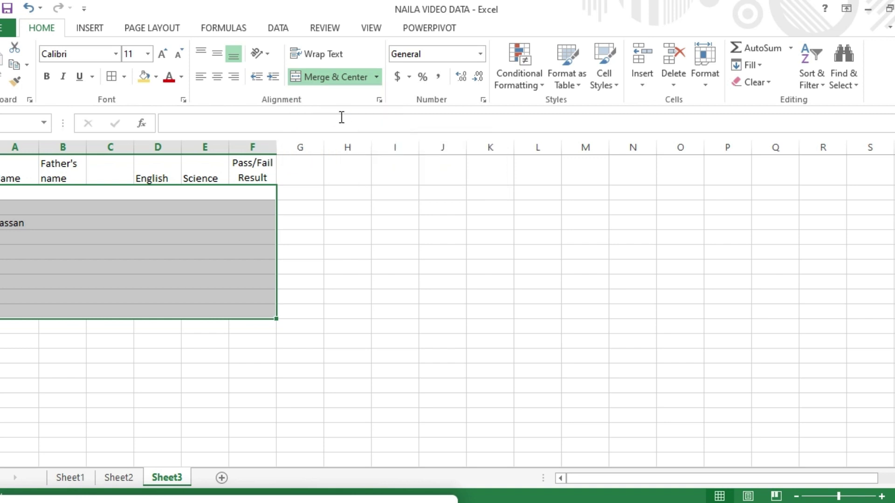
{"action": "left_click", "coordinate": [377, 80]}
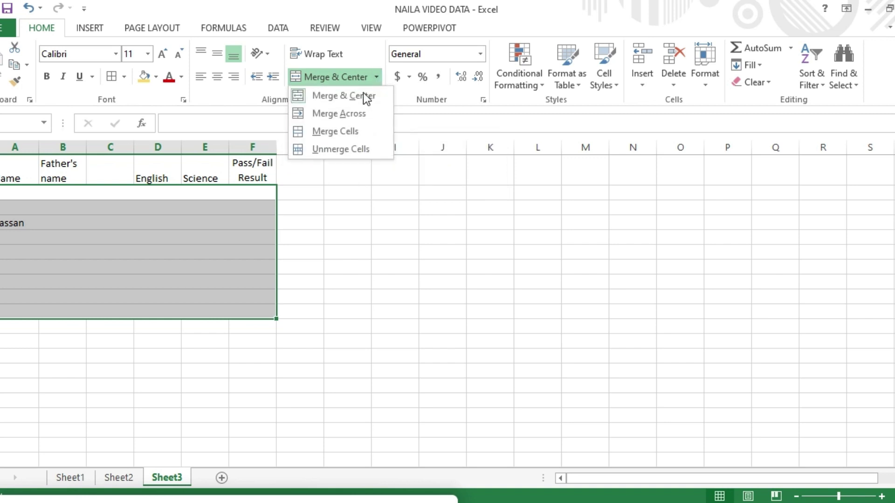
{"action": "left_click", "coordinate": [340, 116]}
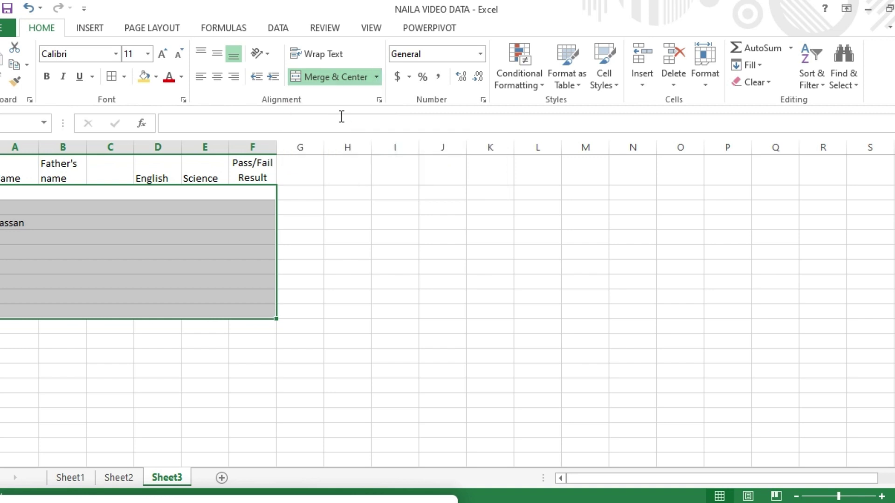
Try Merge Cells and Merge & Center on the block, unmerging after each.
{"action": "left_click", "coordinate": [377, 76]}
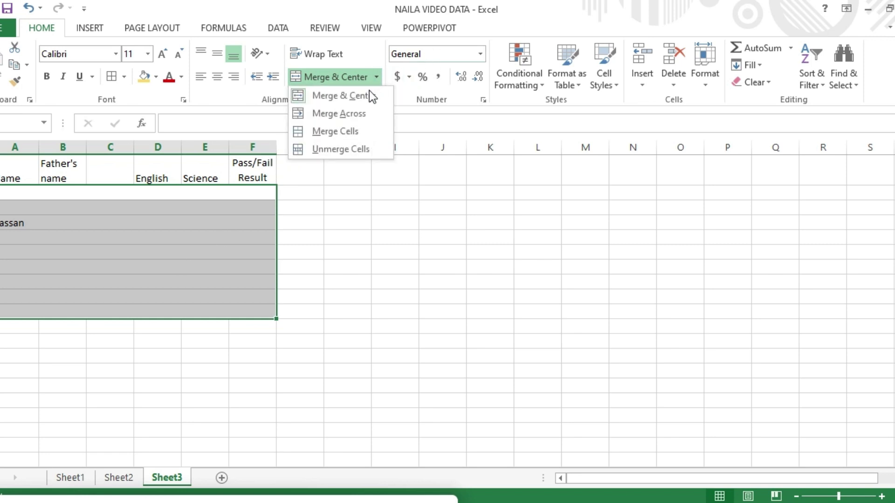
{"action": "left_click", "coordinate": [347, 135]}
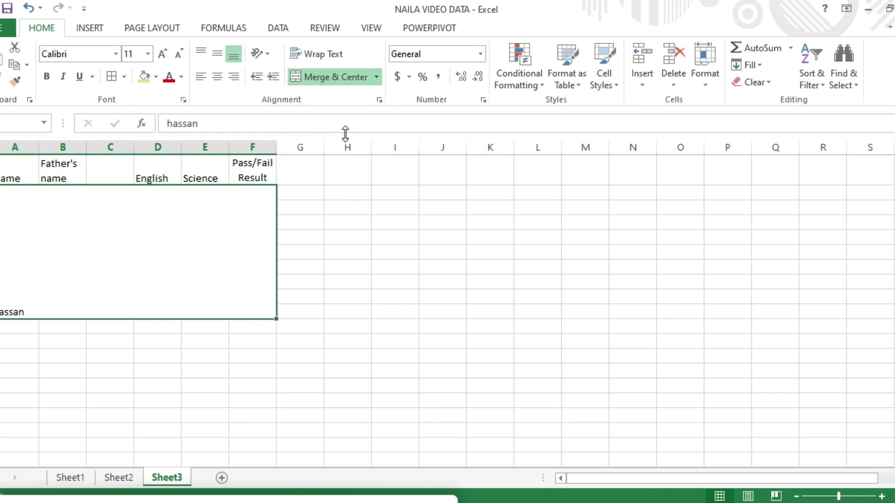
{"action": "left_click", "coordinate": [376, 79]}
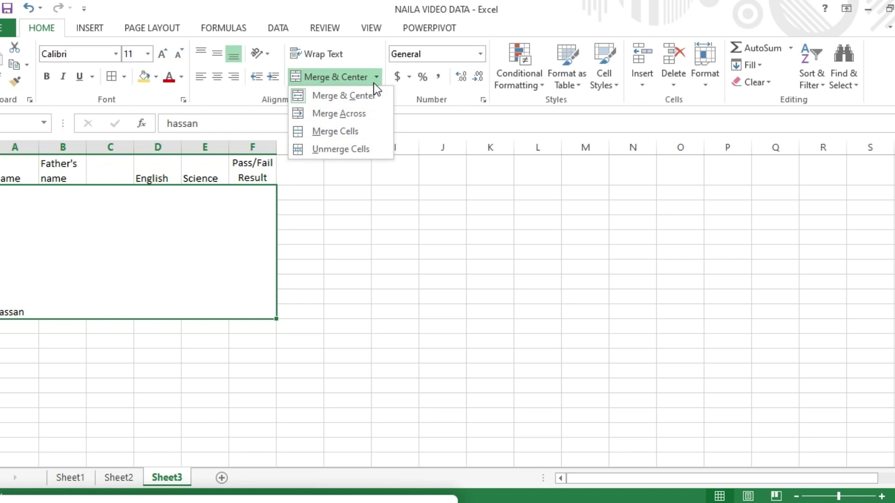
{"action": "left_click", "coordinate": [341, 149]}
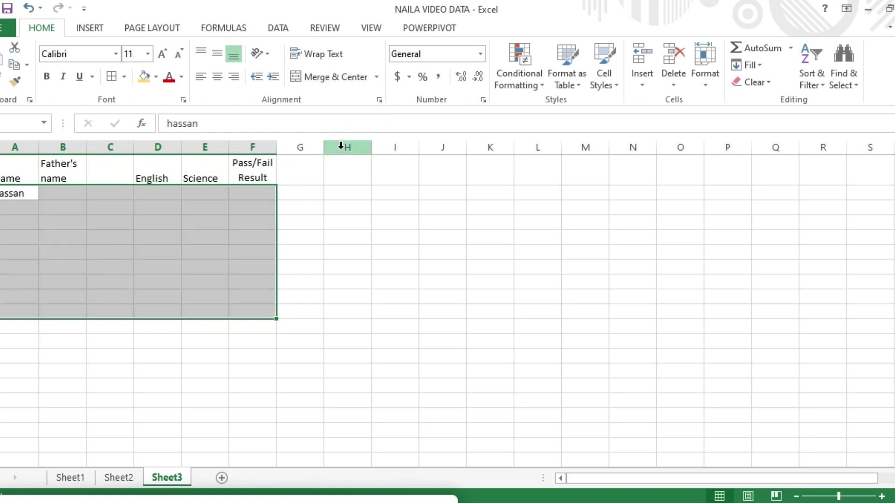
{"action": "left_click", "coordinate": [376, 78]}
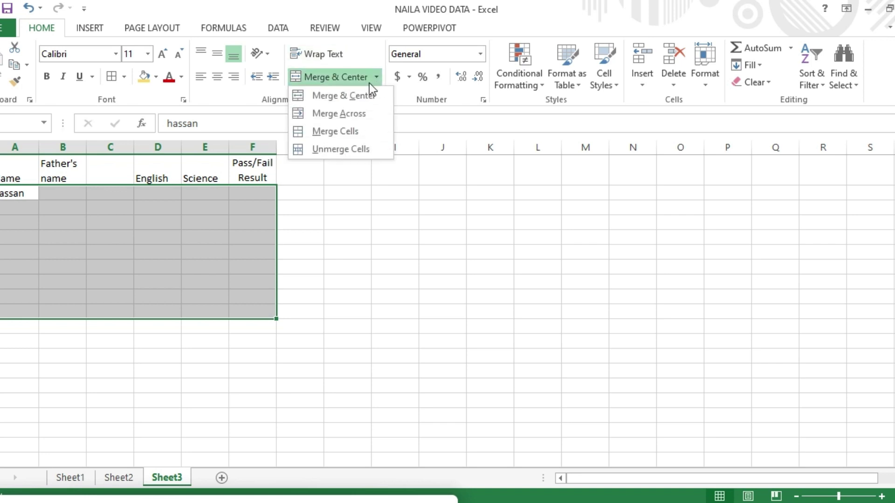
{"action": "left_click", "coordinate": [360, 95]}
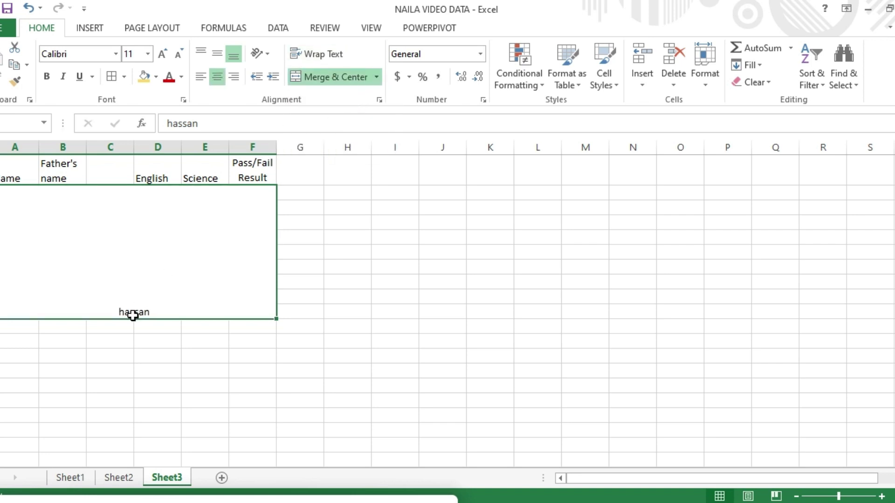
{"action": "left_click", "coordinate": [375, 75]}
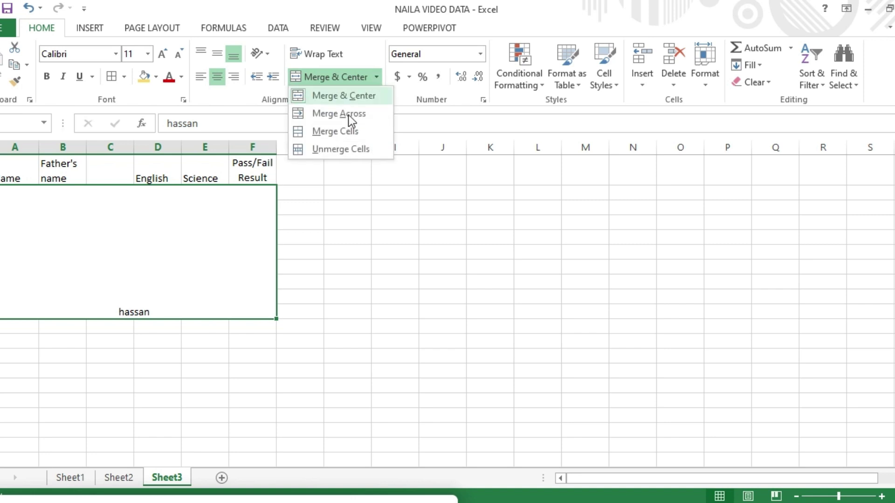
{"action": "left_click", "coordinate": [334, 150]}
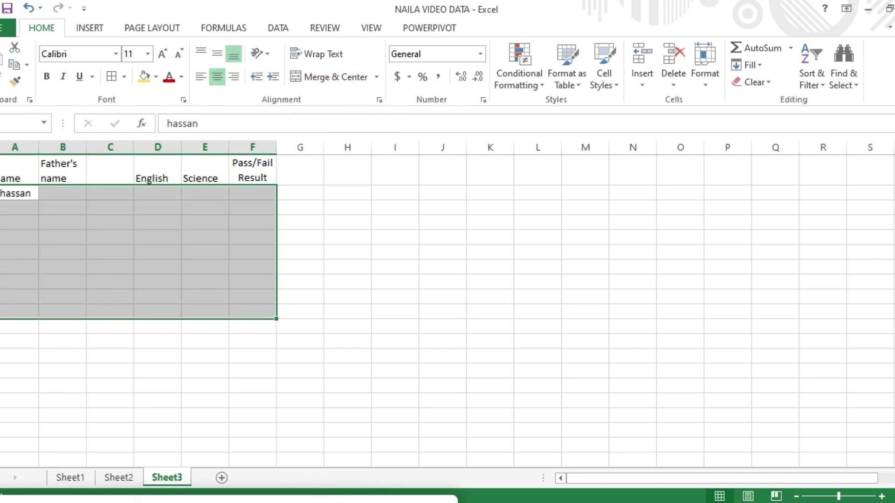
{"action": "left_click", "coordinate": [337, 502]}
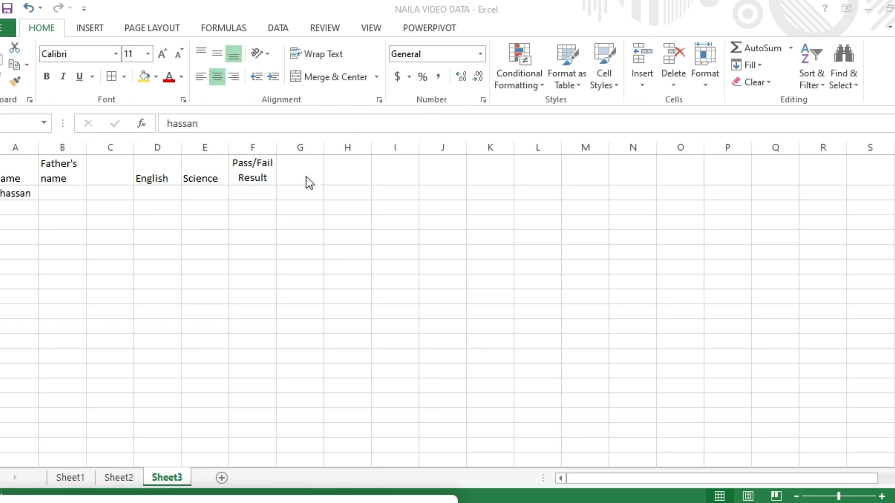
{"action": "left_click", "coordinate": [338, 502]}
{"action": "left_click", "coordinate": [480, 54]}
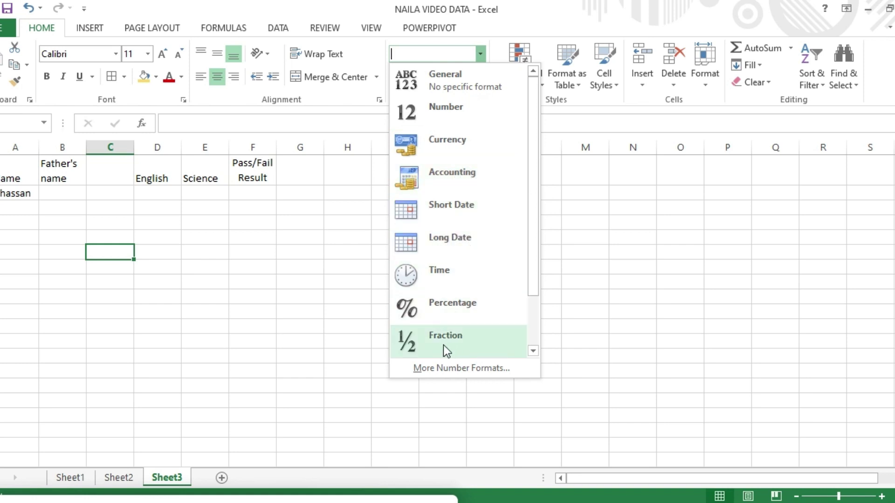
{"action": "left_click", "coordinate": [106, 258]}
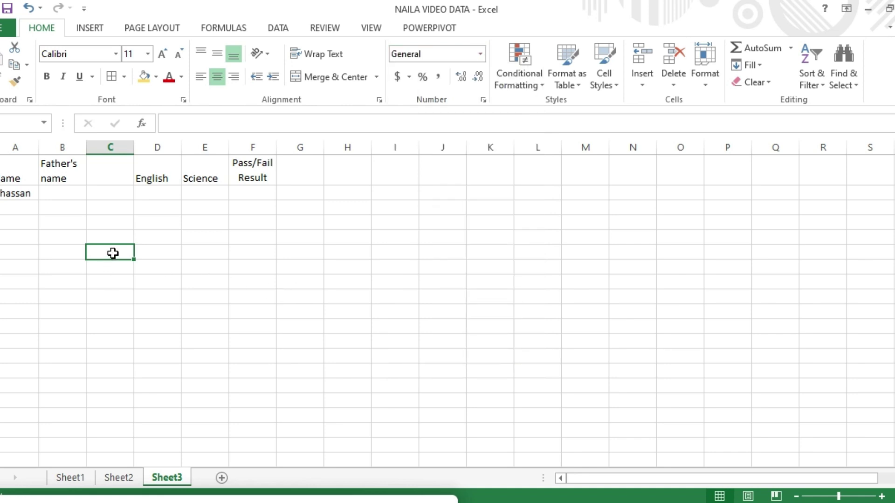
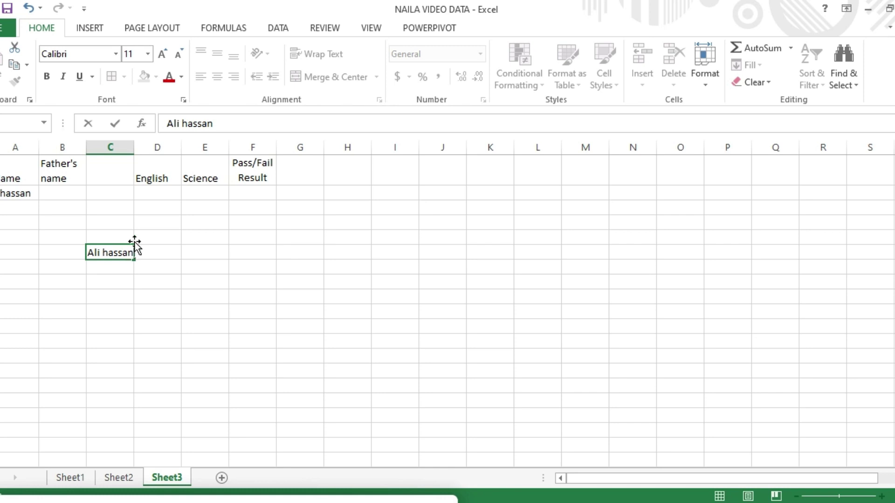
Enter the student's name and set its cell to the General number format.
{"action": "left_click", "coordinate": [160, 276]}
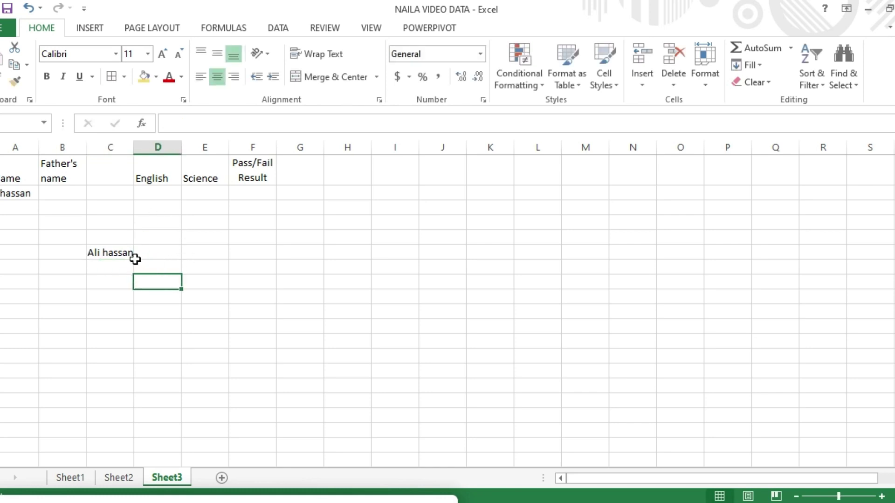
{"action": "left_click", "coordinate": [123, 254]}
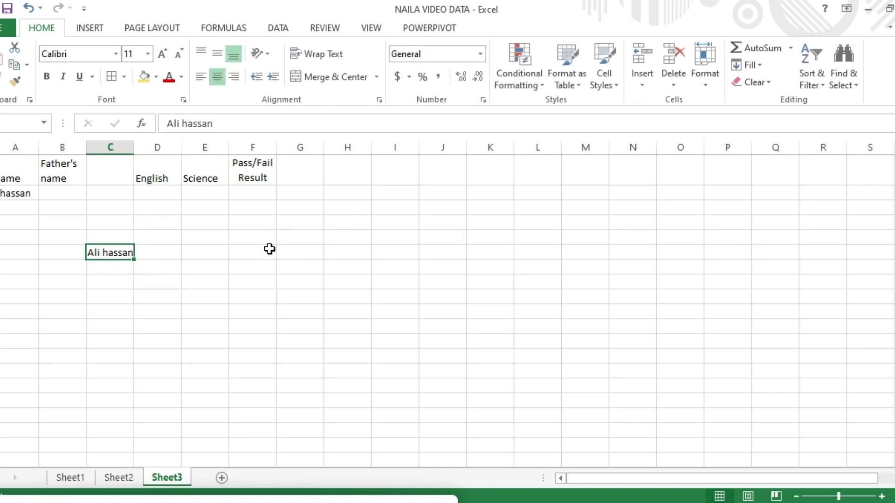
{"action": "left_click", "coordinate": [479, 55]}
{"action": "left_click", "coordinate": [463, 74]}
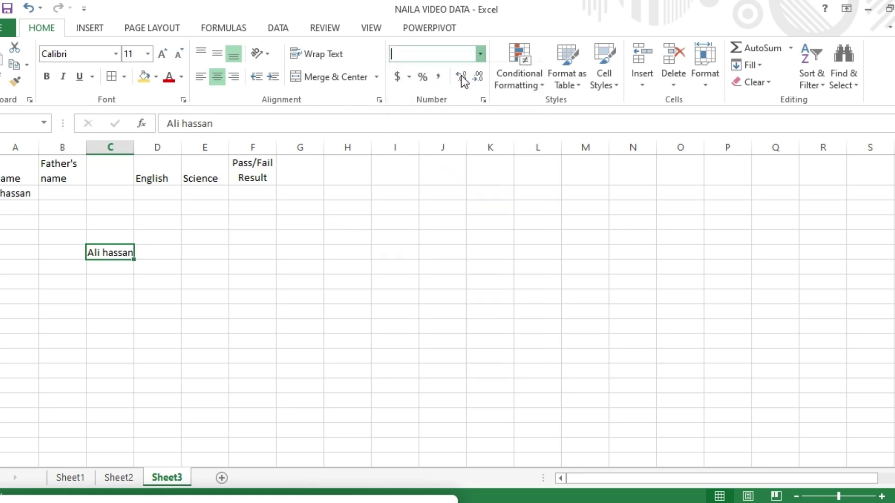
Enter 10/27/2023 in the Science cell E6 on the name's row.
{"action": "left_click", "coordinate": [103, 310]}
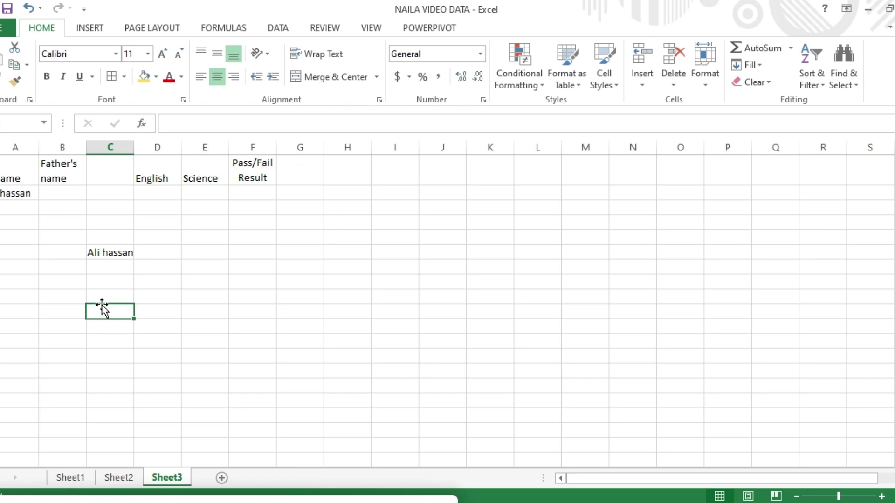
{"action": "left_click", "coordinate": [113, 258]}
{"action": "key", "text": "Return"}
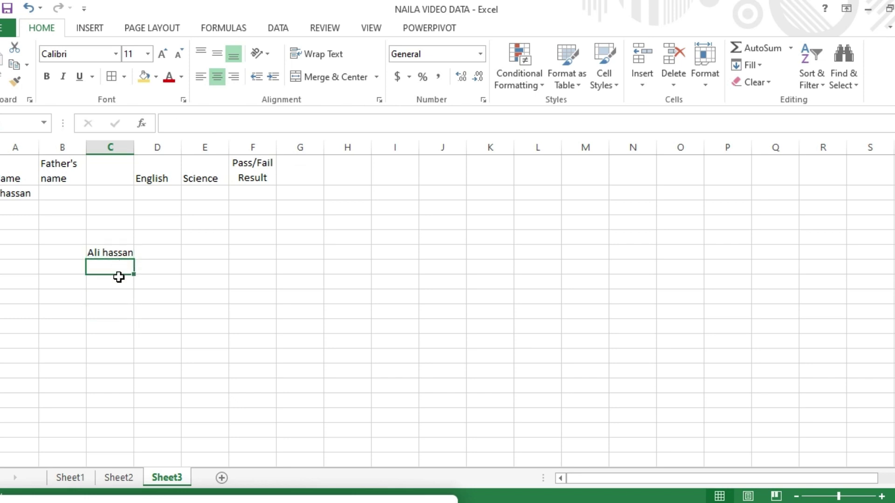
{"action": "left_click", "coordinate": [117, 254]}
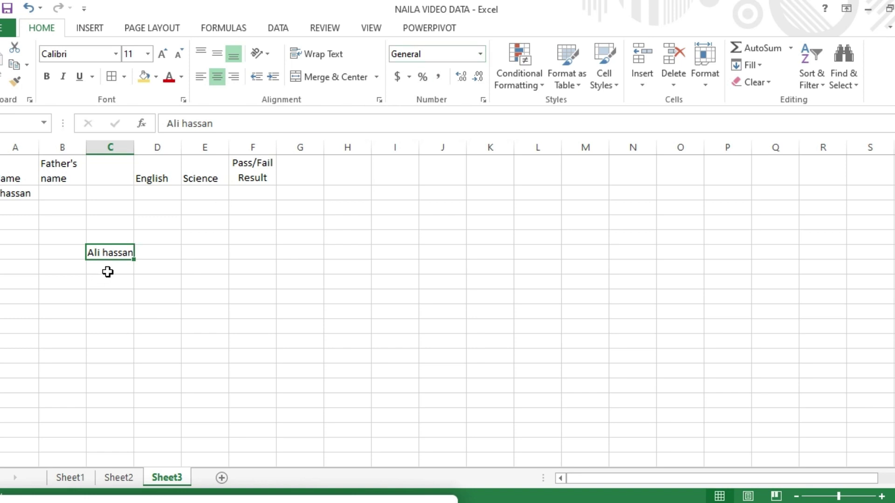
{"action": "left_click", "coordinate": [109, 269]}
{"action": "left_click", "coordinate": [163, 271]}
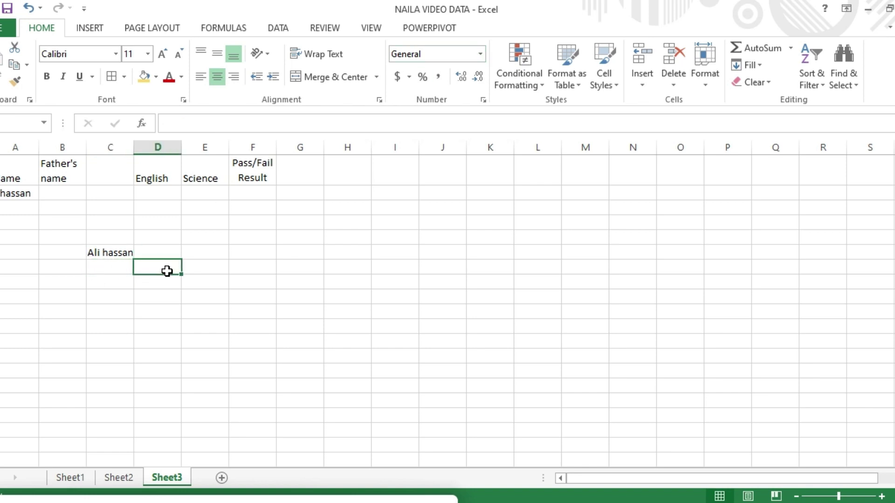
{"action": "left_click", "coordinate": [196, 254]}
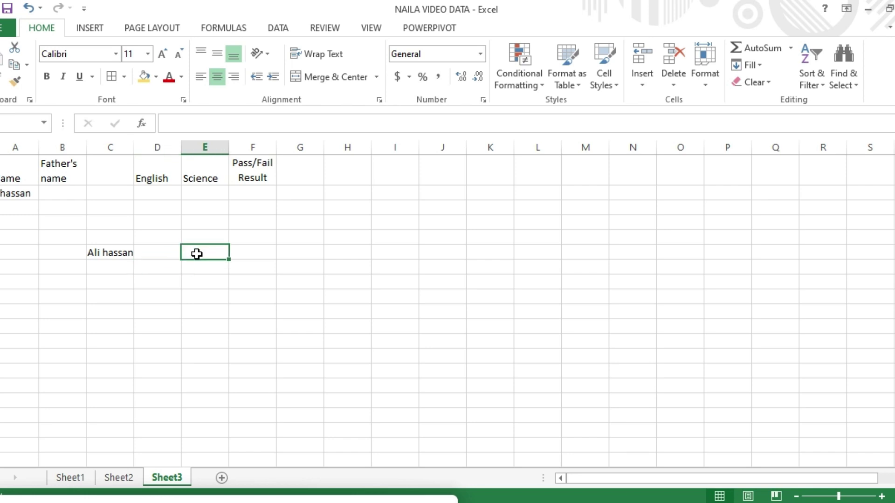
{"action": "type", "text": "10"}
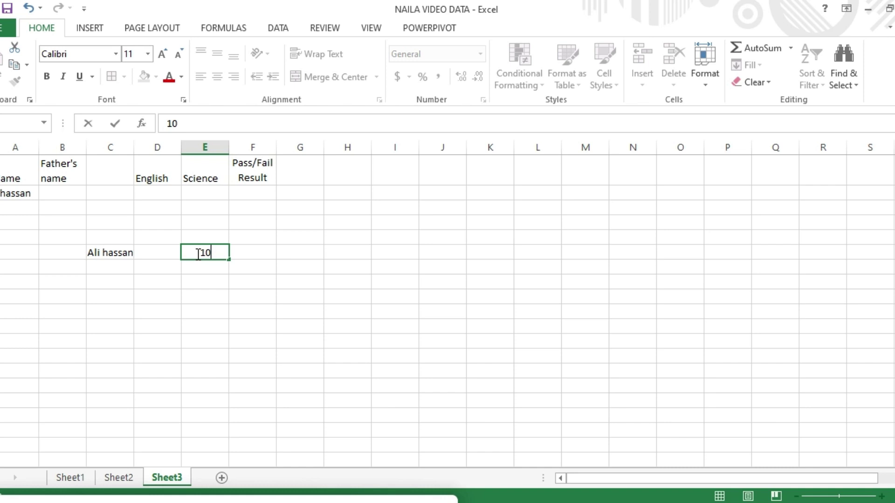
{"action": "type", "text": "/27/20"}
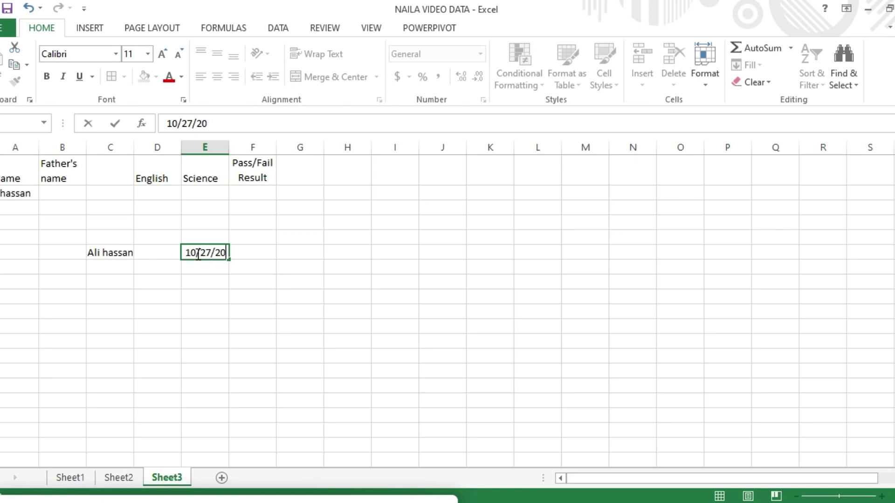
{"action": "type", "text": "23"}
{"action": "left_click_drag", "start_coordinate": [232, 282], "coordinate": [232, 282]}
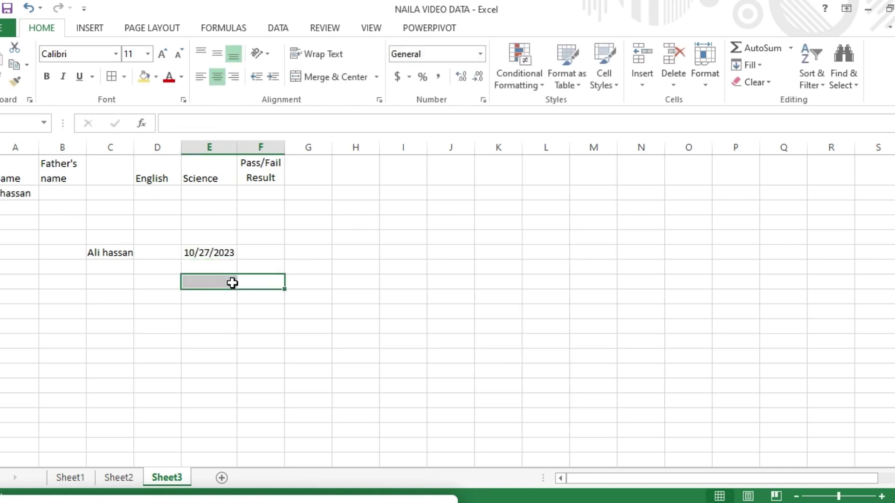
Compare the number formats of the date and name cells.
{"action": "left_click", "coordinate": [216, 254]}
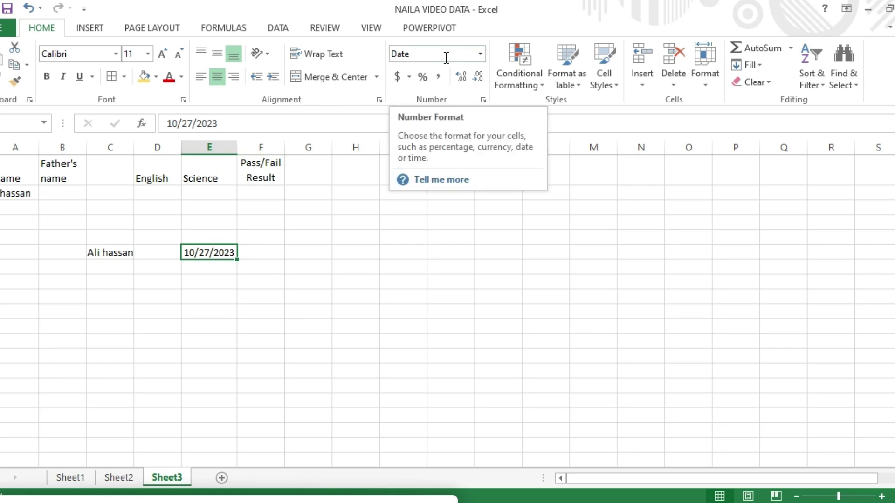
{"action": "double_click", "coordinate": [226, 271]}
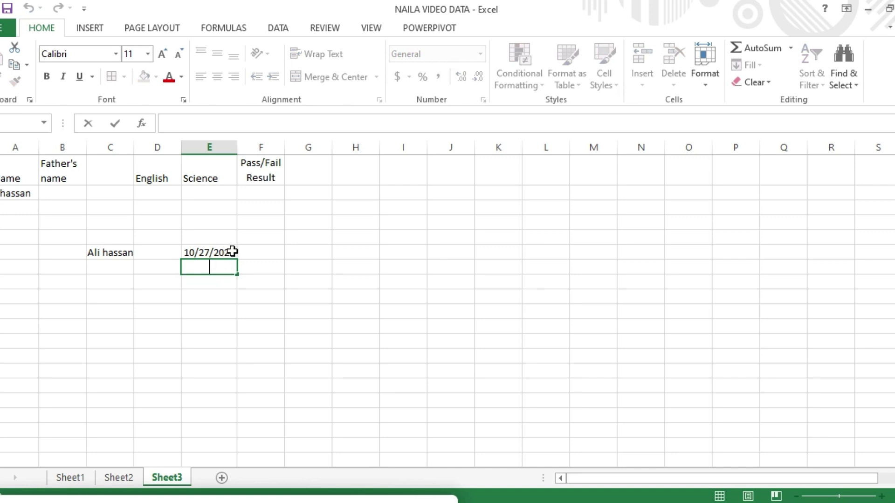
{"action": "left_click", "coordinate": [223, 252]}
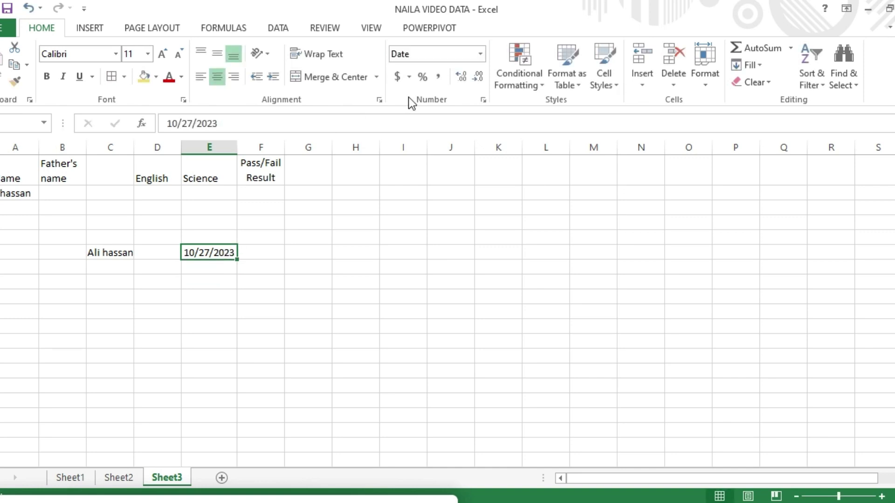
{"action": "left_click", "coordinate": [115, 253]}
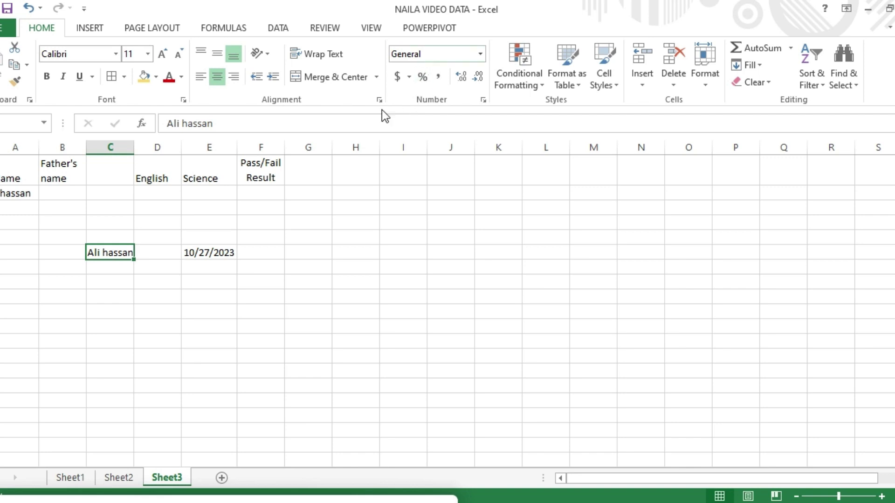
{"action": "left_click", "coordinate": [223, 255]}
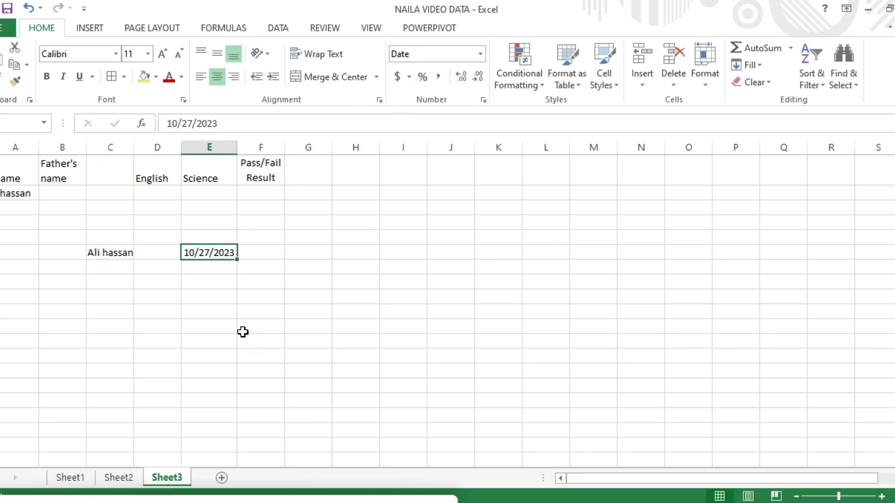
Enter 75% in F7 under Pass/Fail Result, formatted as Percentage.
{"action": "left_click", "coordinate": [270, 286]}
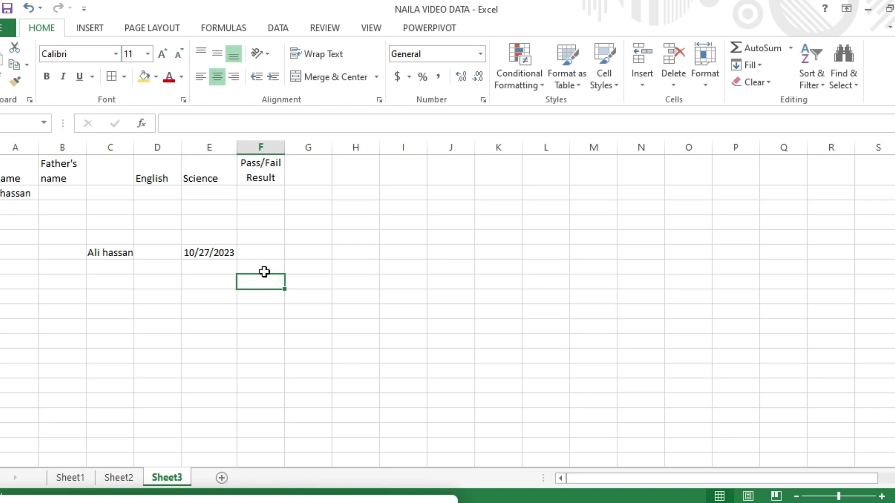
{"action": "type", "text": "75"}
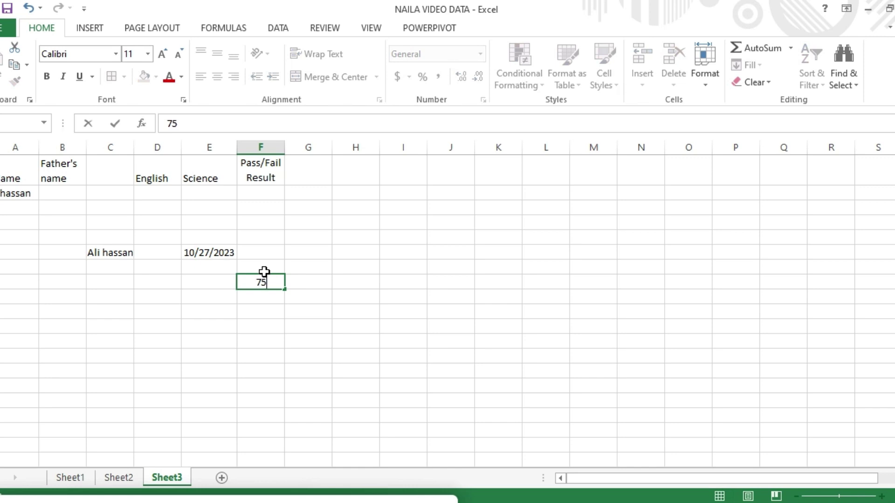
{"action": "type", "text": "%"}
{"action": "key", "text": "Return"}
{"action": "left_click", "coordinate": [272, 283]}
{"action": "left_click", "coordinate": [306, 292]}
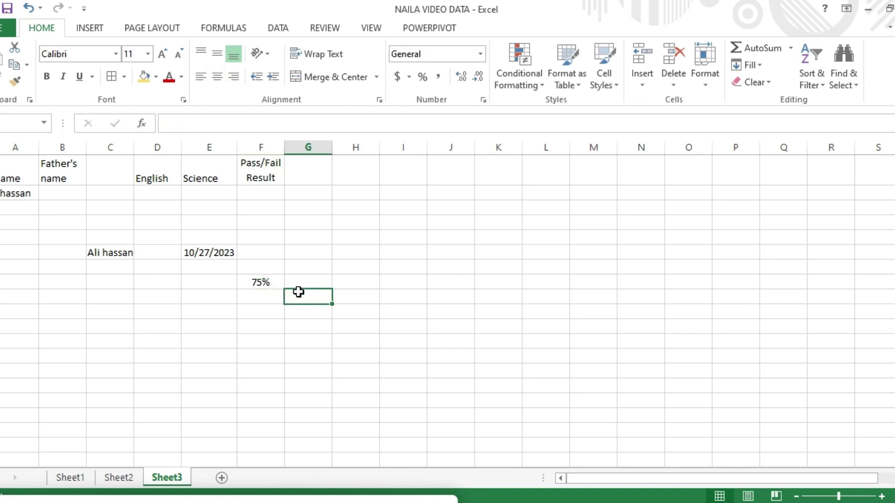
{"action": "left_click", "coordinate": [266, 283]}
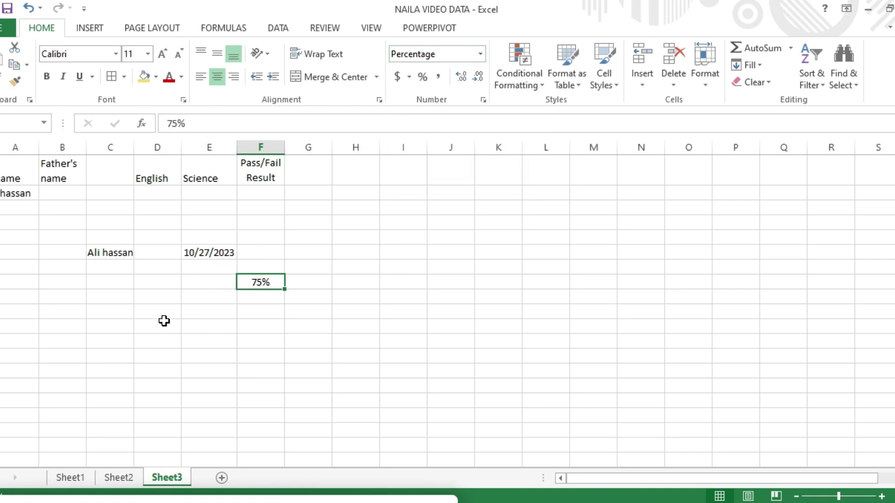
Format the date cell as Long Date, showing Friday, October 27, 2023.
{"action": "left_click", "coordinate": [217, 252]}
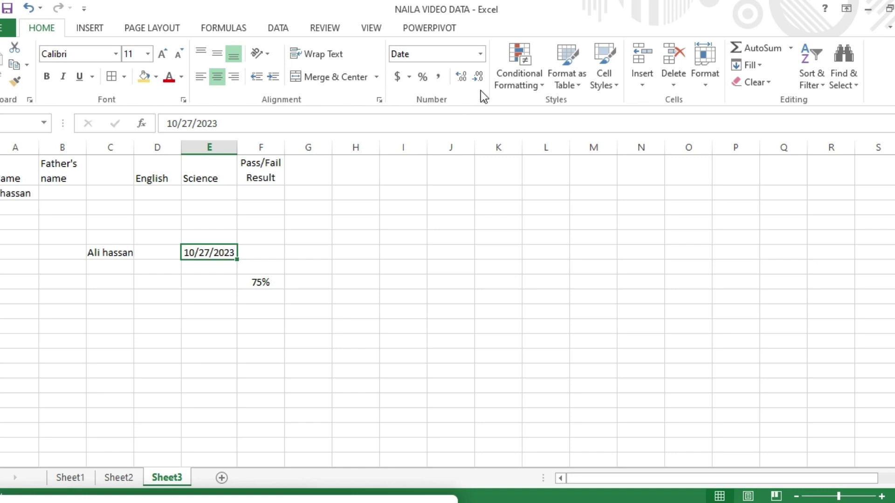
{"action": "left_click", "coordinate": [480, 55]}
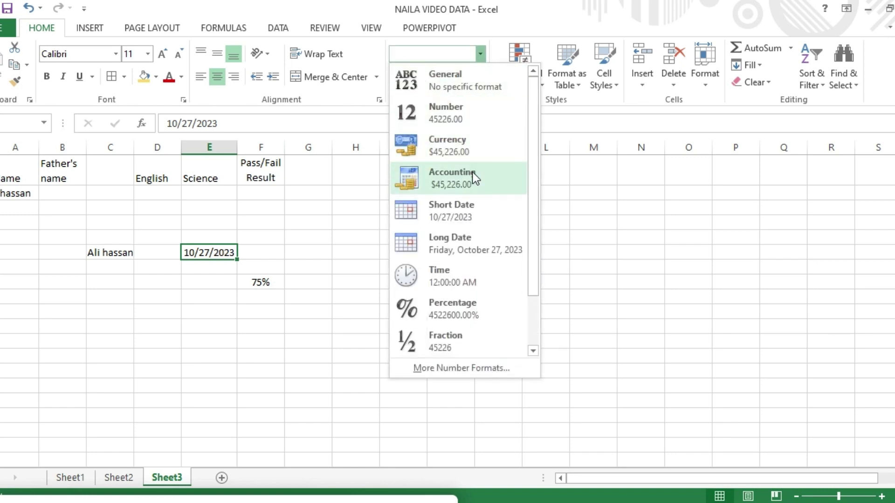
{"action": "left_click", "coordinate": [464, 242]}
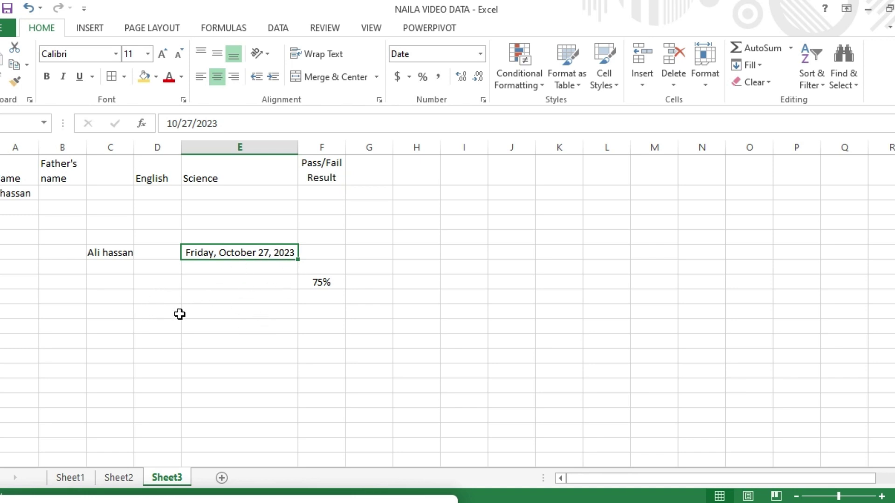
Enter 5000 in D8 formatted as Currency ($5,000.00), then move to Sheet2.
{"action": "left_click", "coordinate": [157, 313]}
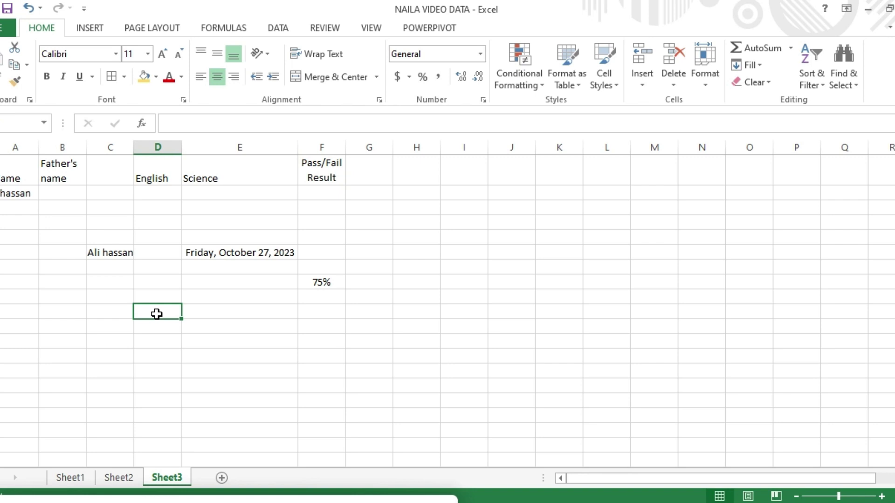
{"action": "type", "text": "5000"}
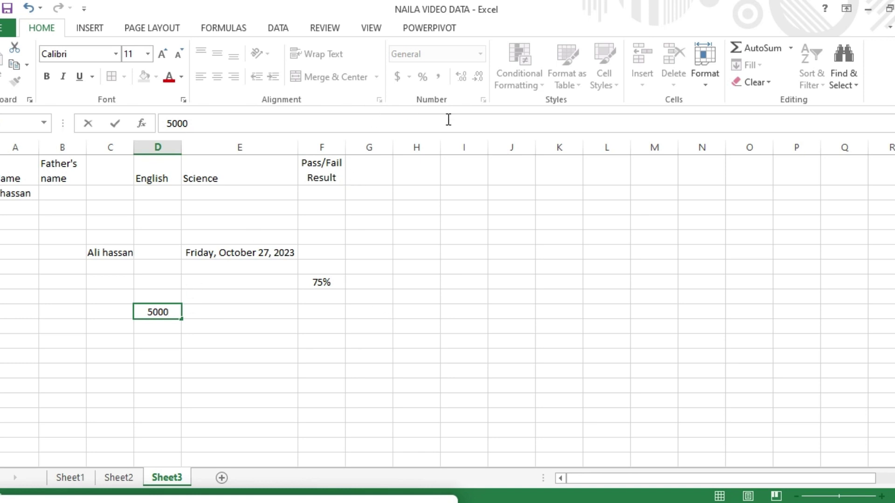
{"action": "left_click", "coordinate": [128, 352]}
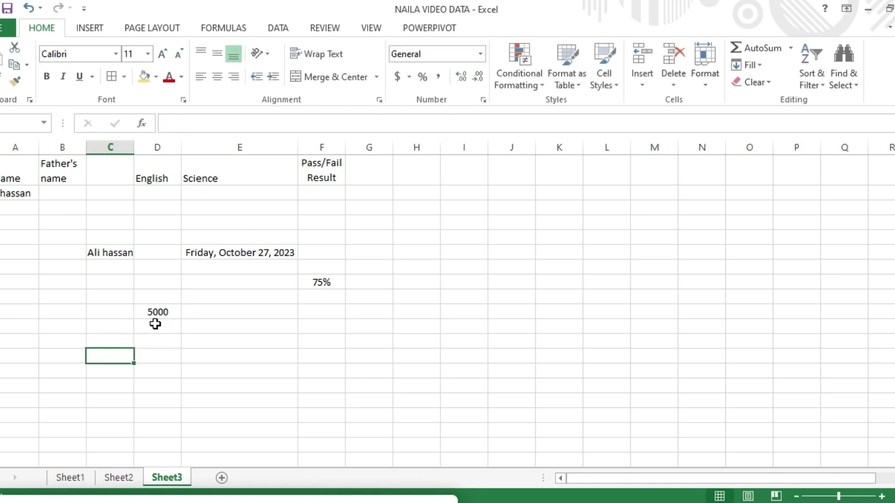
{"action": "left_click", "coordinate": [157, 315]}
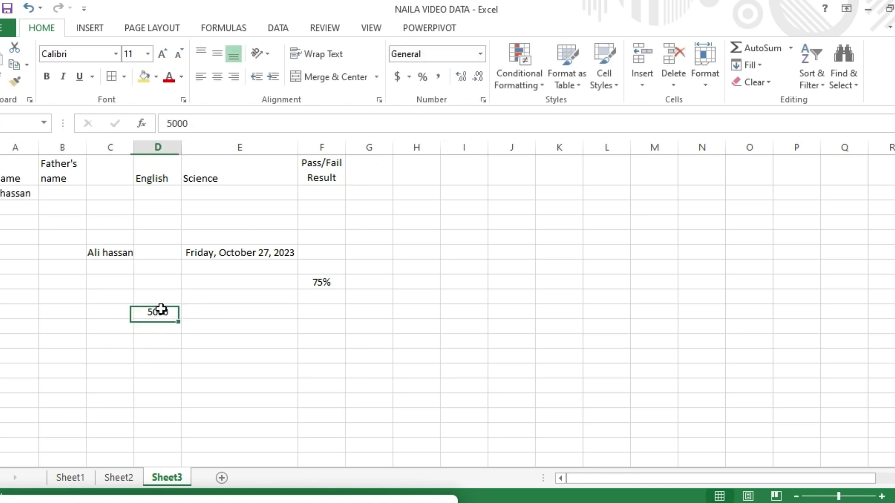
{"action": "left_click", "coordinate": [479, 53]}
{"action": "left_click", "coordinate": [454, 157]}
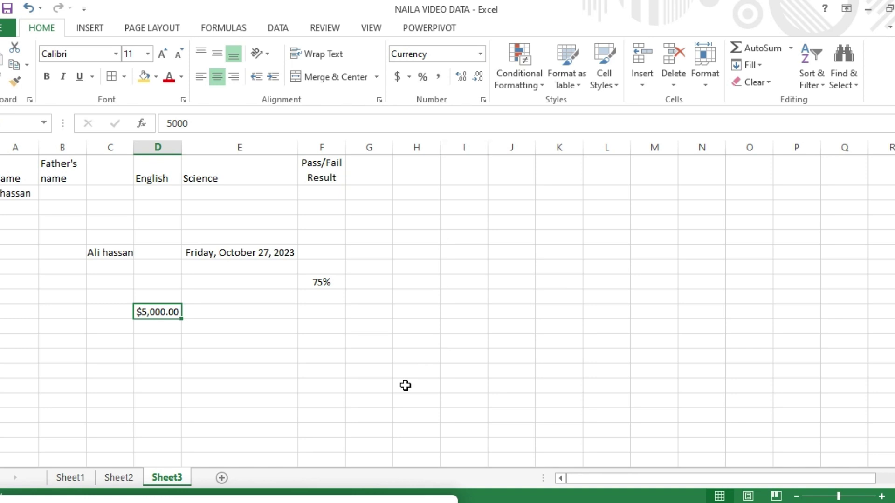
{"action": "key", "text": "ctrl+Page_Up"}
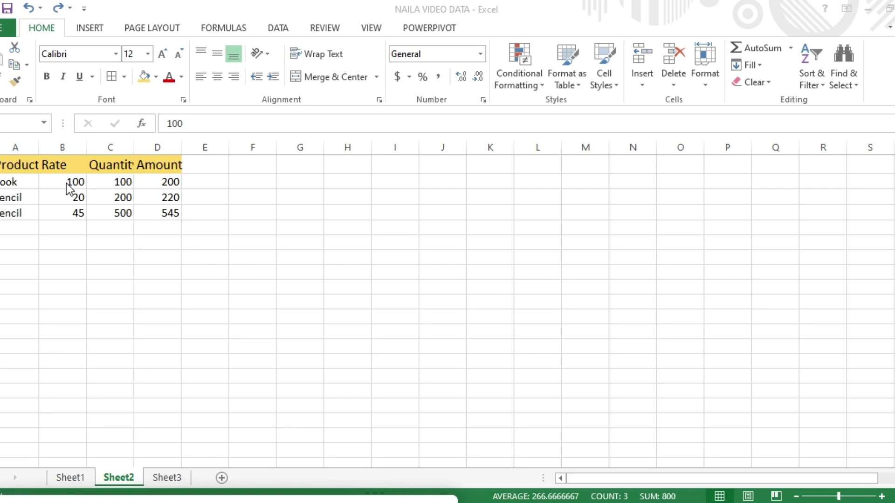
Change the product name in A4 from Pencil to Pen.
{"action": "left_click", "coordinate": [25, 214]}
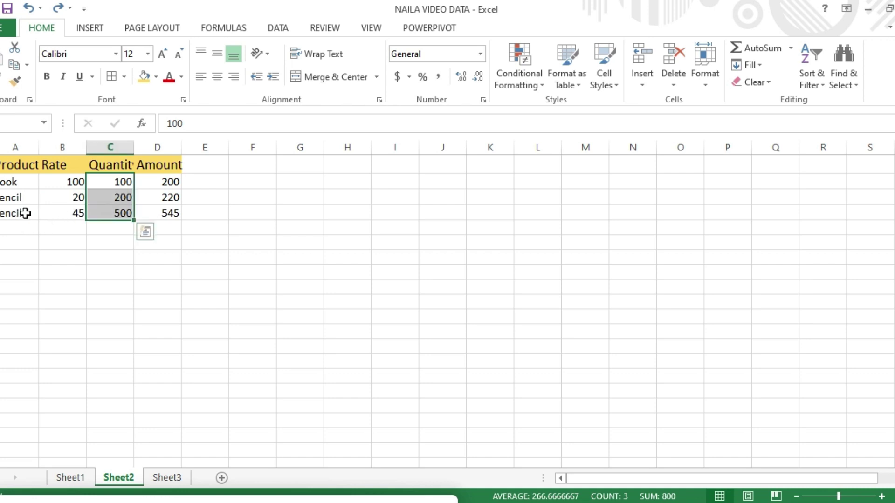
{"action": "left_click", "coordinate": [17, 213]}
{"action": "key", "text": "BackSpace"}
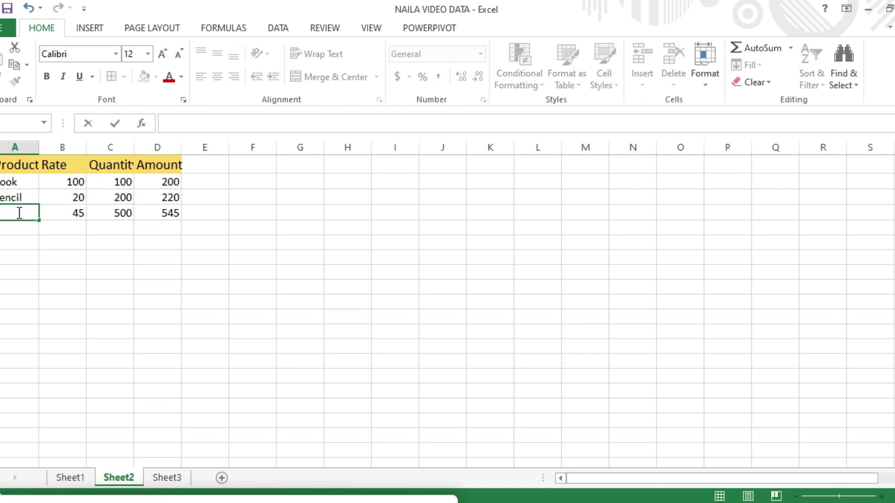
{"action": "type", "text": "pen"}
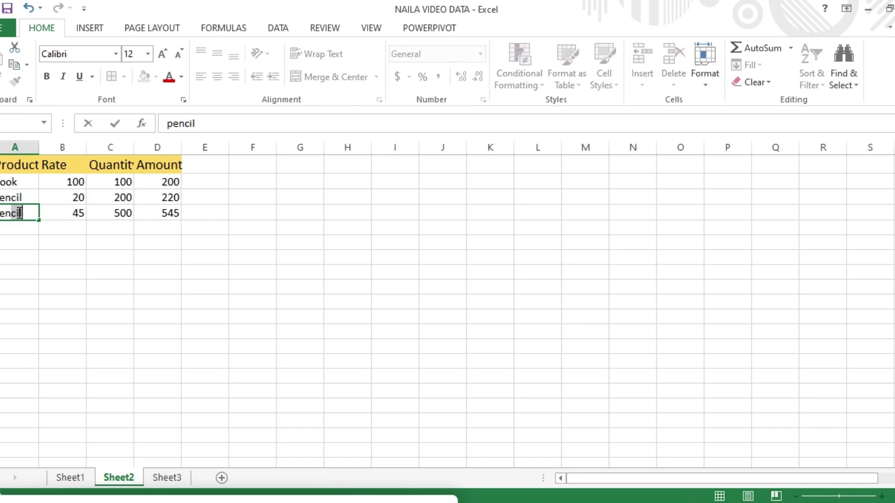
{"action": "key", "text": "BackSpace"}
{"action": "key", "text": "BackSpace"}
{"action": "type", "text": "n"}
{"action": "left_click", "coordinate": [19, 230]}
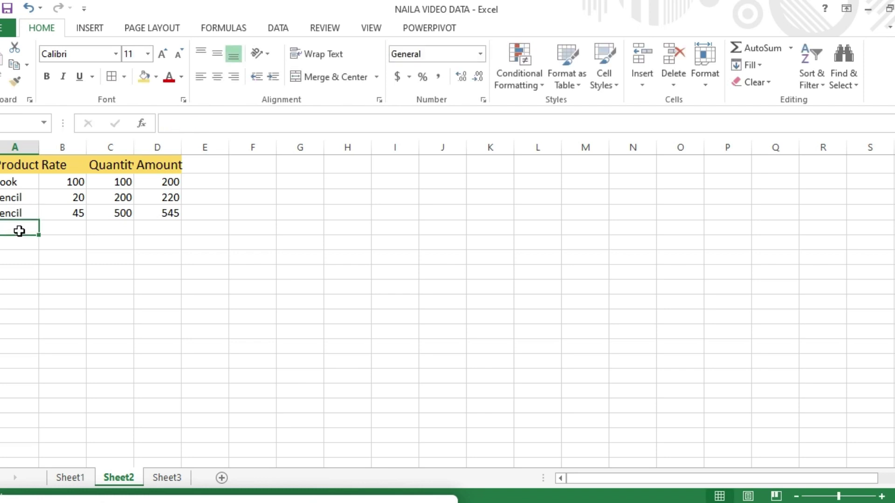
{"action": "left_click", "coordinate": [29, 215]}
{"action": "double_click", "coordinate": [29, 215]}
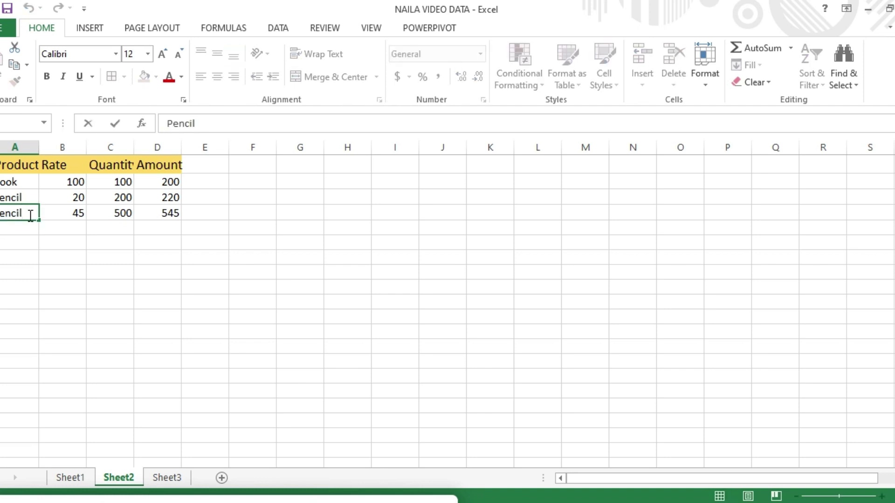
{"action": "key", "text": "BackSpace"}
{"action": "key", "text": "BackSpace"}
{"action": "key", "text": "BackSpace"}
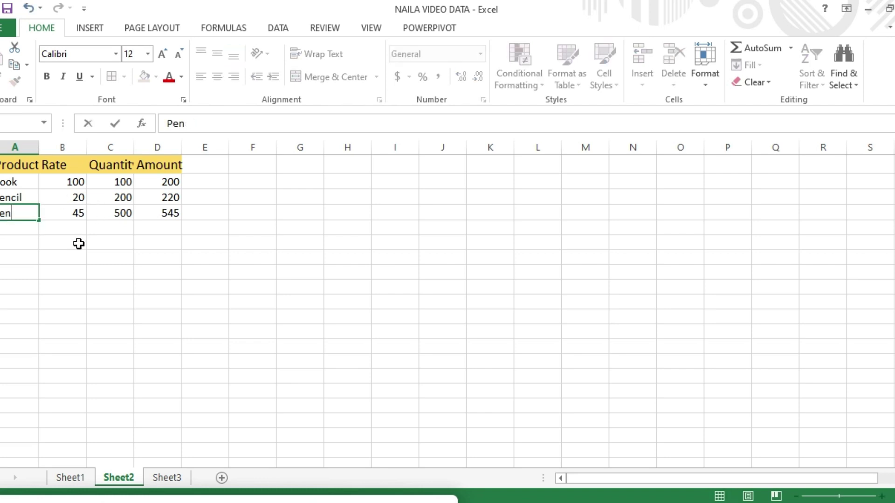
{"action": "left_click", "coordinate": [80, 242]}
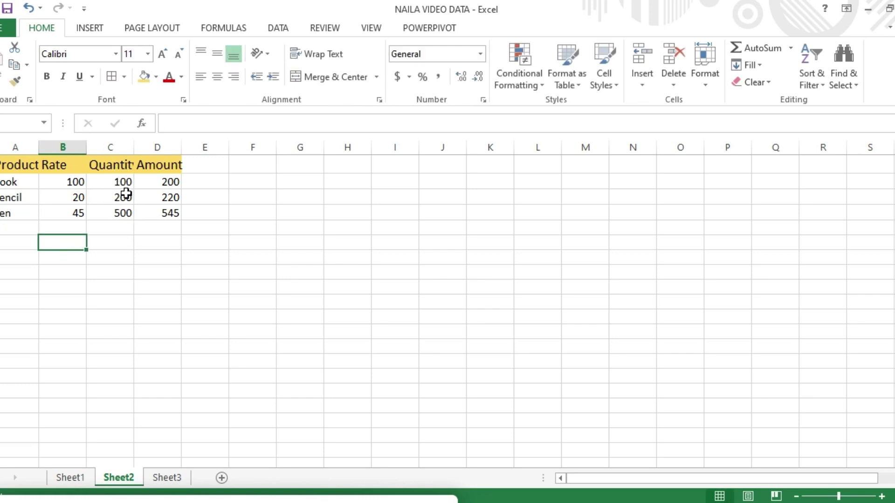
Narrow the Rate column in column B to fit its values.
{"action": "left_click", "coordinate": [90, 170]}
{"action": "key", "text": "Left"}
{"action": "key", "text": "Left"}
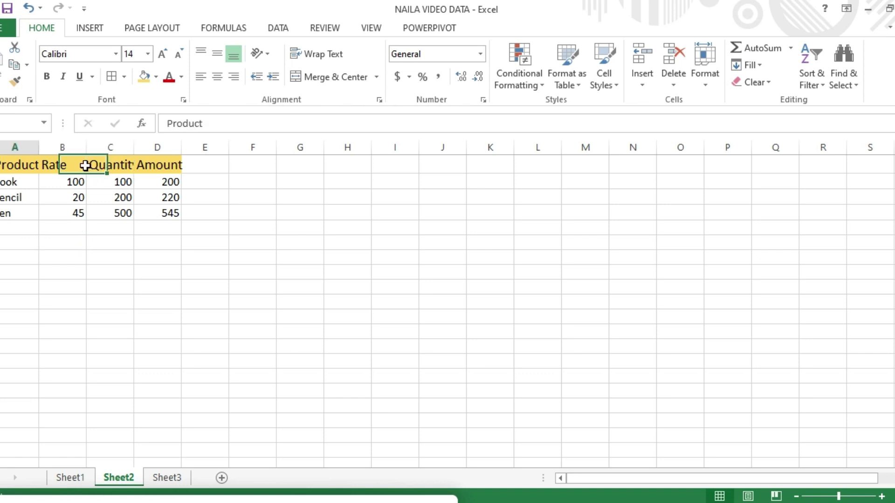
{"action": "left_click", "coordinate": [85, 167]}
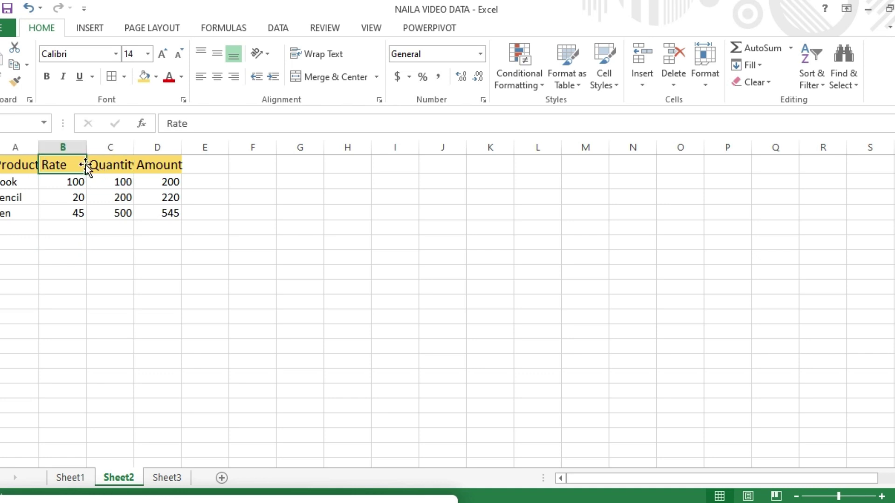
{"action": "left_click_drag", "start_coordinate": [84, 149], "coordinate": [77, 150]}
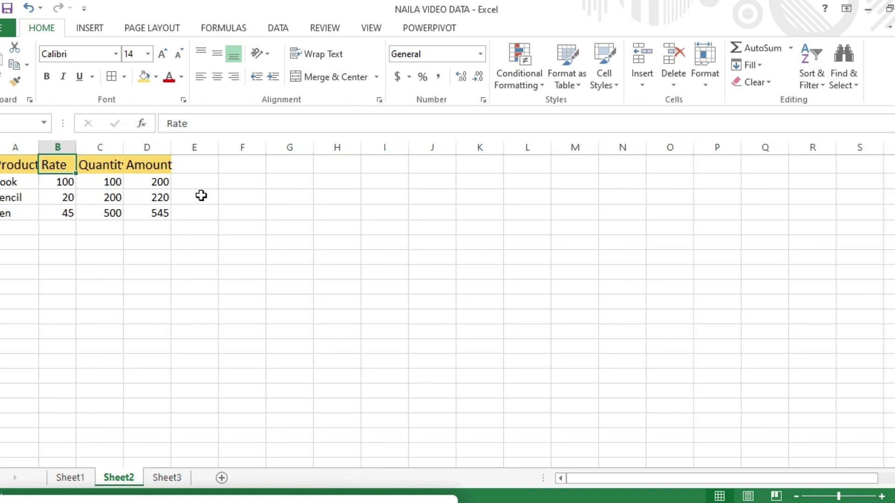
{"action": "left_click", "coordinate": [106, 180]}
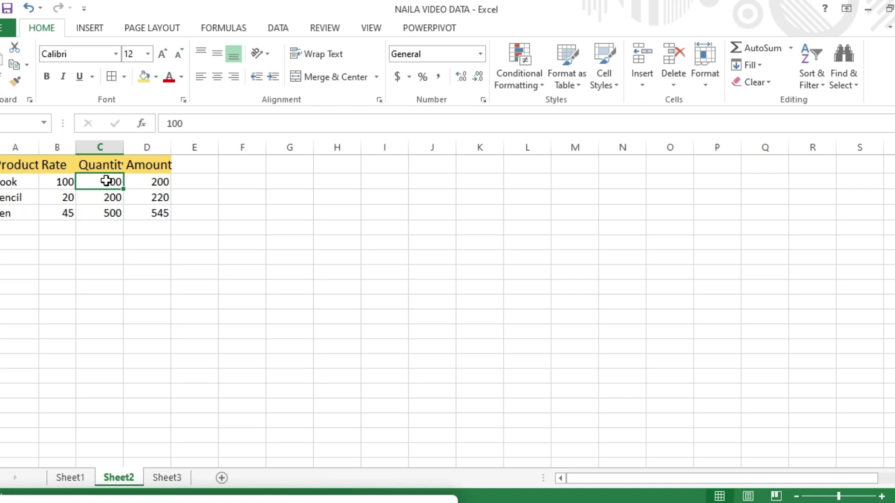
Give the Quantity cells C2:C4 the custom format #"Psc." so they read 100Psc., 200Psc., 500Psc.
{"action": "left_click_drag", "start_coordinate": [106, 181], "coordinate": [105, 210]}
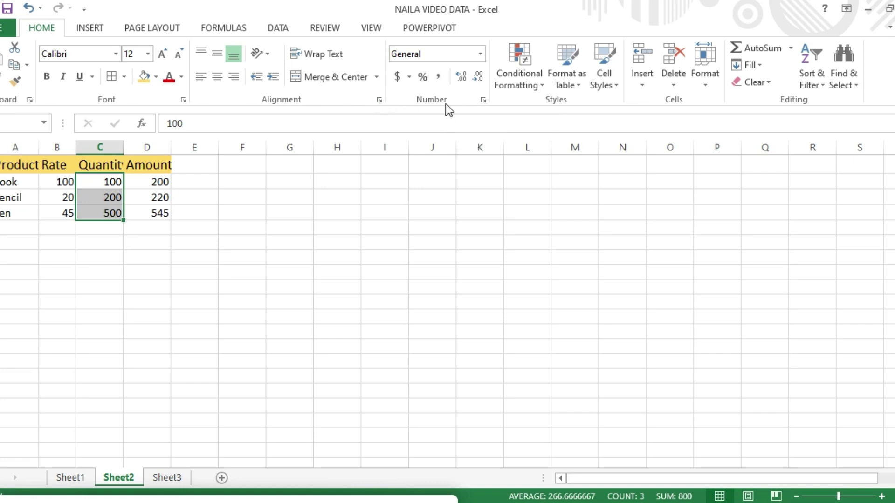
{"action": "left_click", "coordinate": [484, 100]}
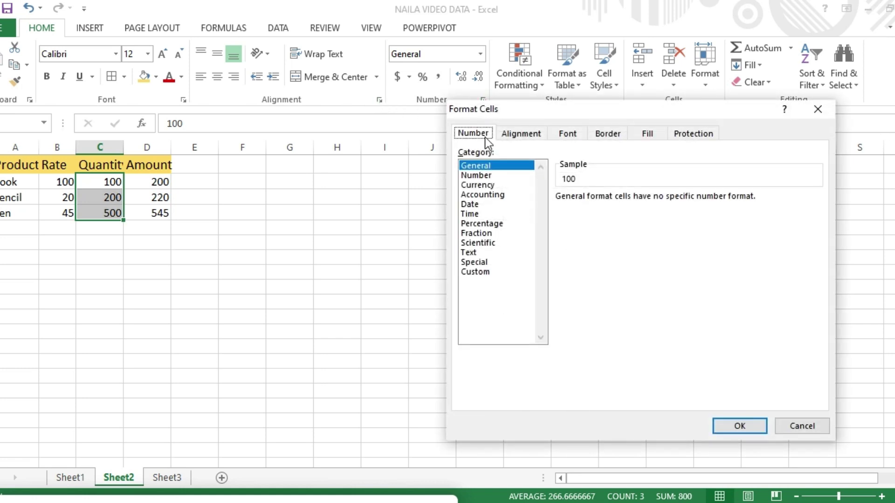
{"action": "left_click", "coordinate": [479, 272]}
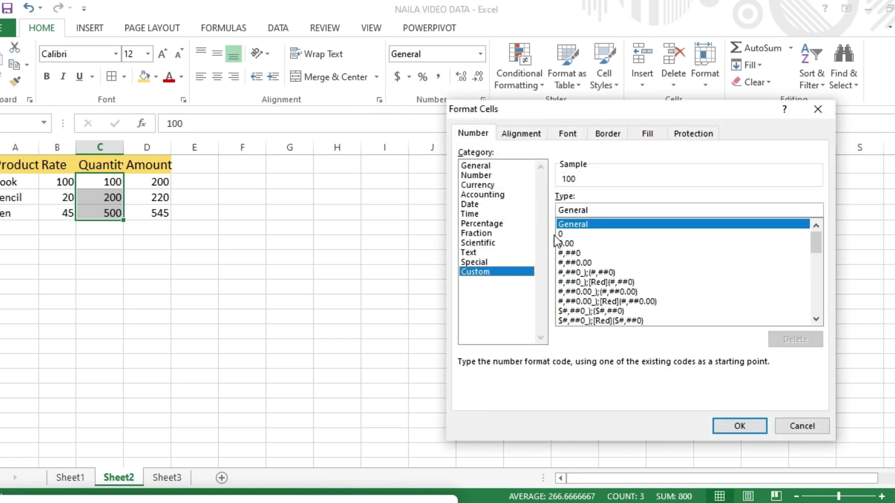
{"action": "left_click", "coordinate": [599, 207]}
{"action": "key", "text": "BackSpace"}
{"action": "key", "text": "BackSpace"}
{"action": "key", "text": "BackSpace"}
{"action": "key", "text": "BackSpace"}
{"action": "key", "text": "BackSpace"}
{"action": "key", "text": "BackSpace"}
{"action": "key", "text": "BackSpace"}
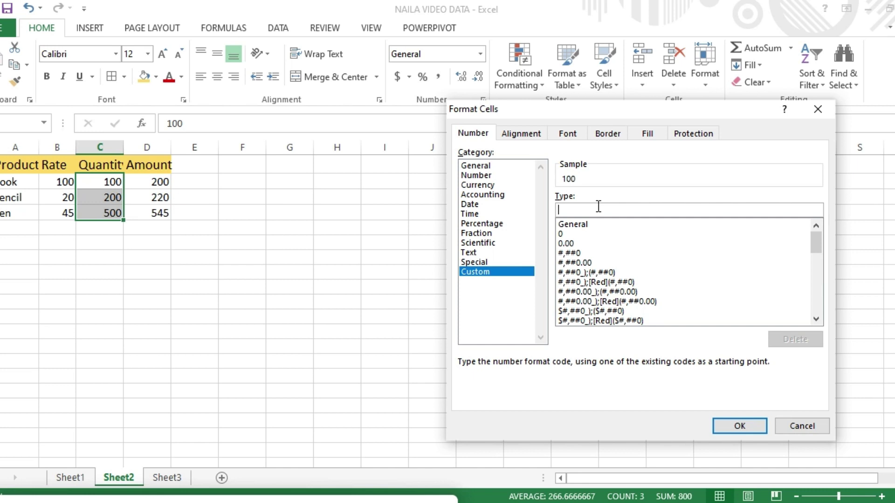
{"action": "type", "text": "#\"P"}
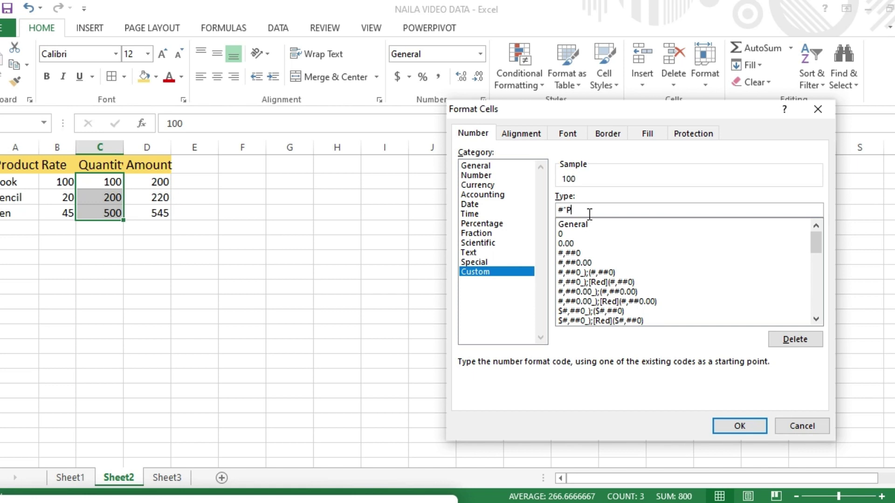
{"action": "type", "text": "c.\""}
{"action": "left_click", "coordinate": [741, 427]}
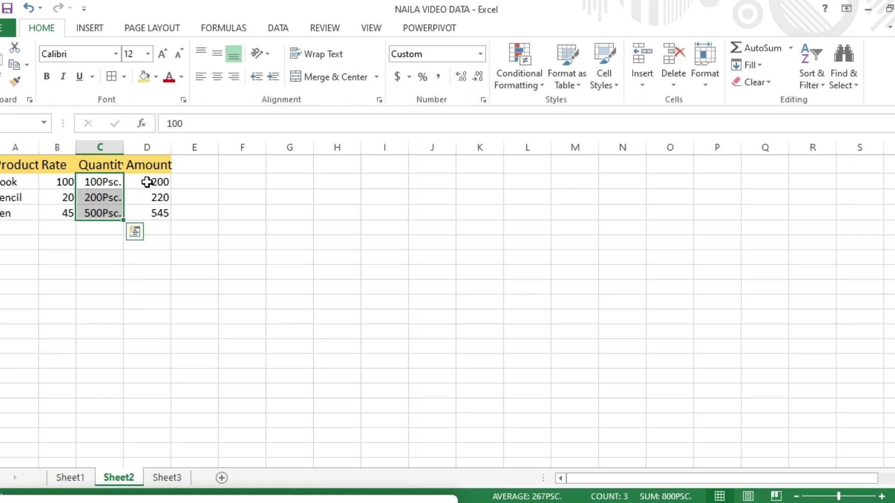
{"action": "left_click_drag", "start_coordinate": [148, 183], "coordinate": [147, 212]}
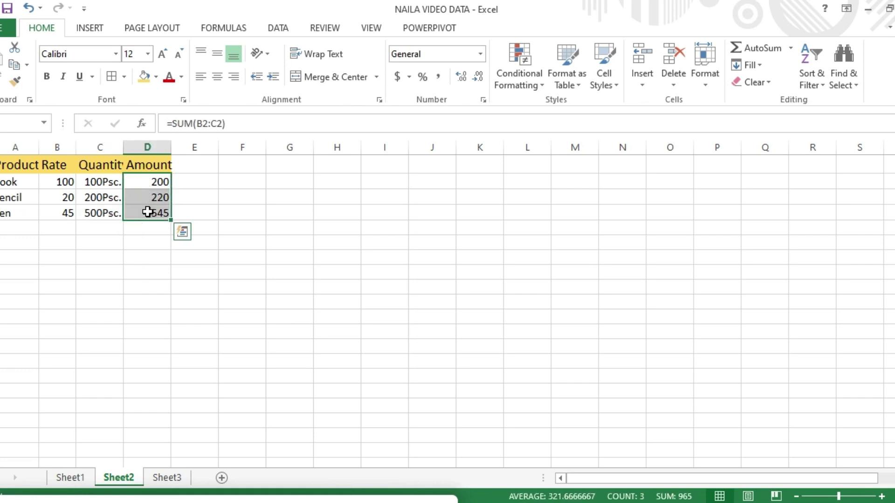
Apply dollar currency to the Amount values, then try euro accounting on the Rates and widen column B.
{"action": "left_click", "coordinate": [409, 79]}
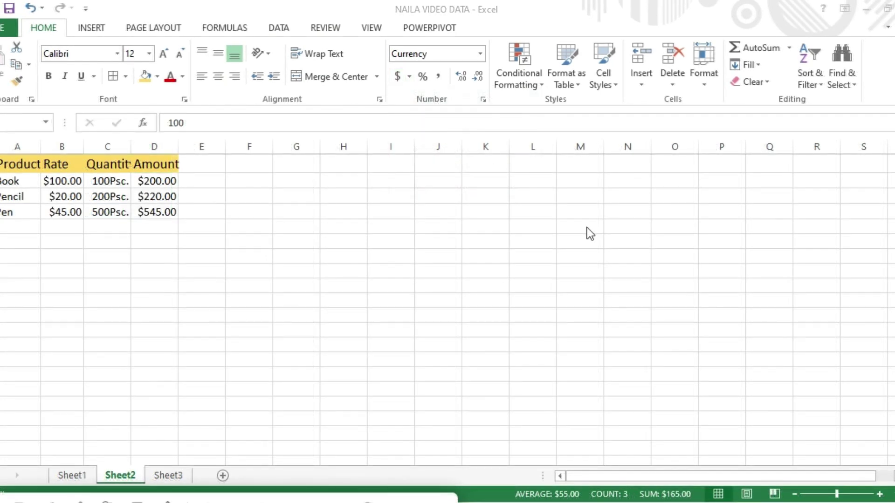
{"action": "left_click", "coordinate": [64, 184]}
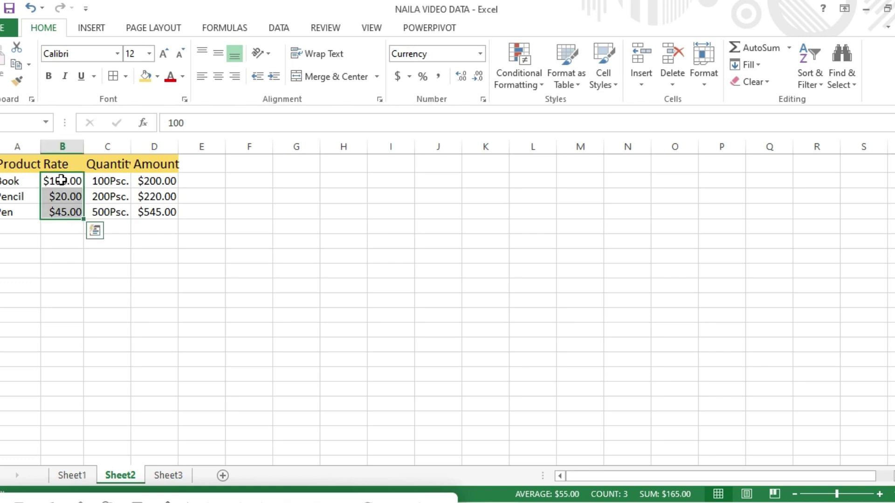
{"action": "left_click", "coordinate": [412, 77]}
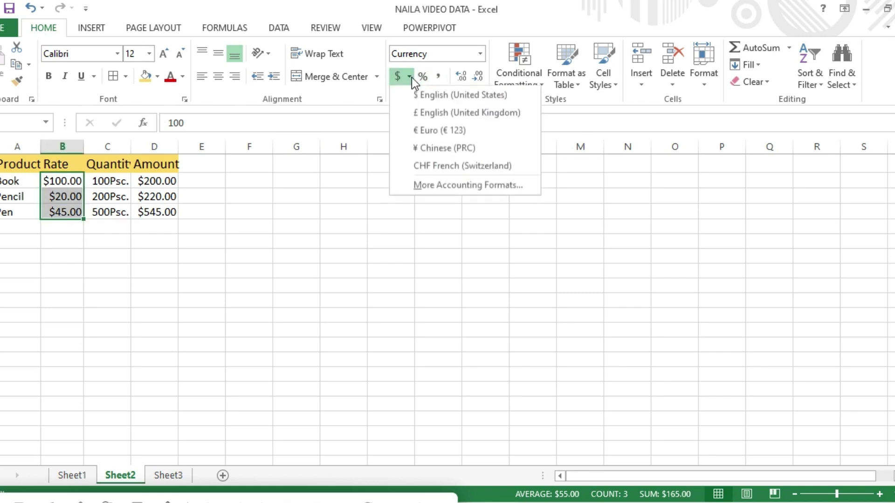
{"action": "left_click", "coordinate": [450, 134]}
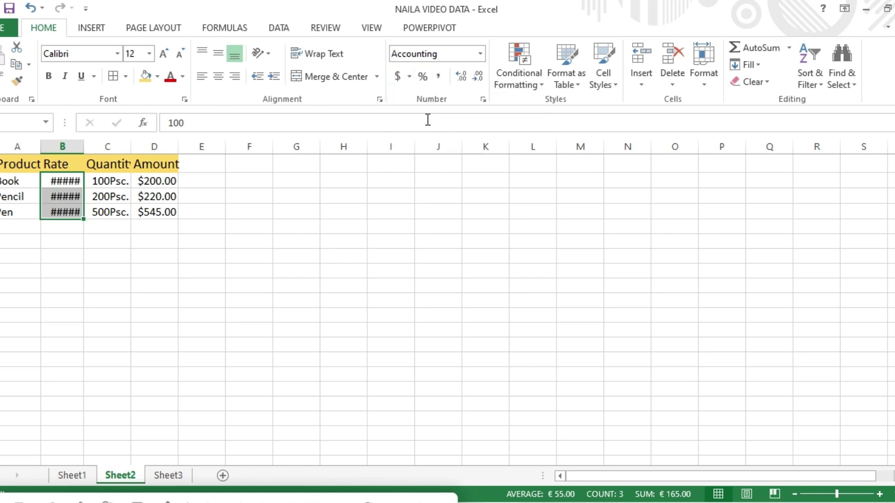
{"action": "left_click_drag", "start_coordinate": [84, 147], "coordinate": [95, 147]}
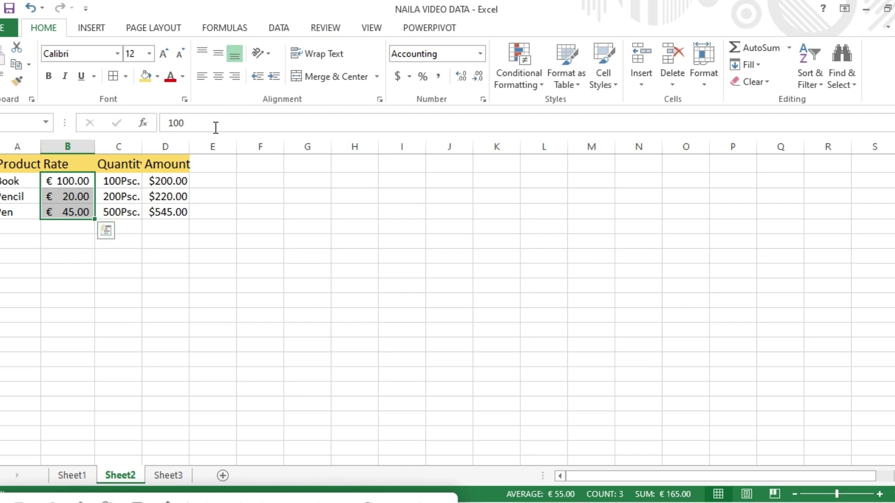
Try yuan and dollar Accounting on the Rates, settling on Currency: $100.00, $20.00, $45.00.
{"action": "left_click", "coordinate": [410, 79]}
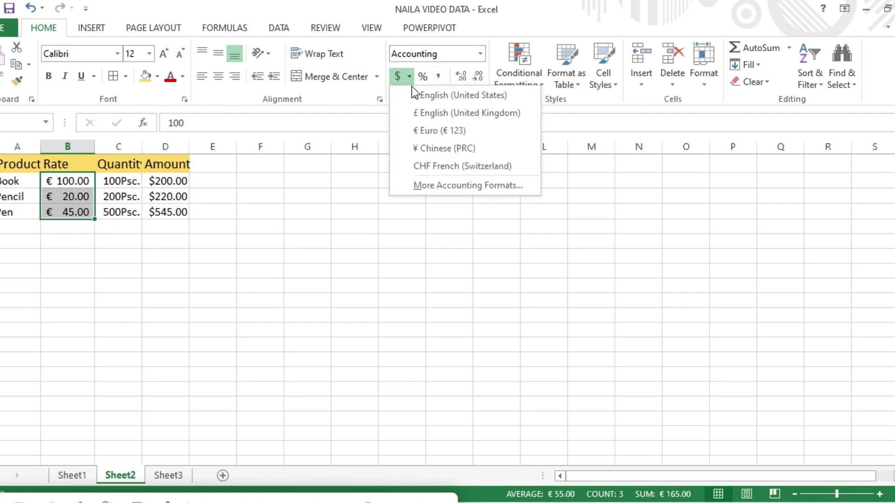
{"action": "left_click", "coordinate": [464, 150]}
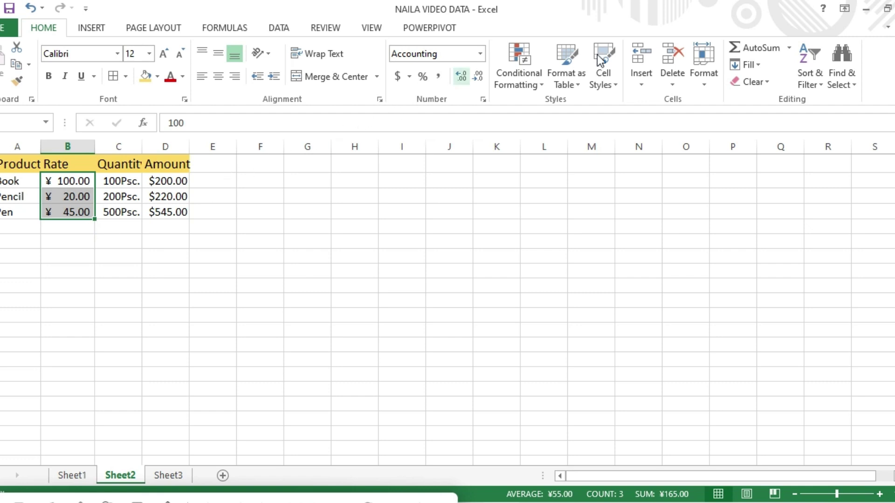
{"action": "left_click", "coordinate": [479, 55]}
{"action": "left_click", "coordinate": [448, 176]}
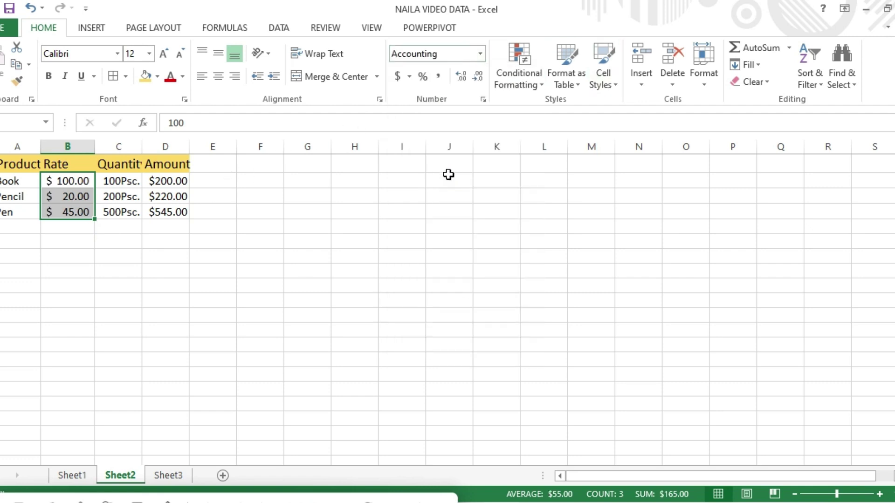
{"action": "left_click", "coordinate": [479, 55]}
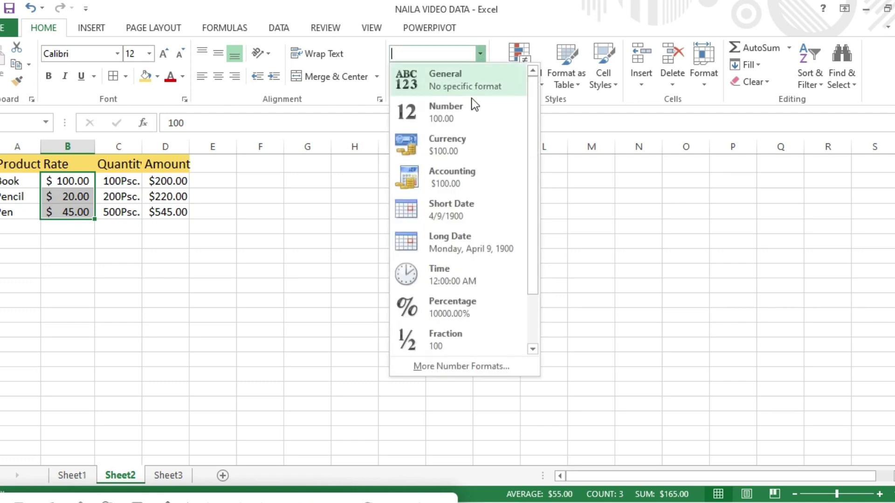
{"action": "left_click", "coordinate": [455, 150]}
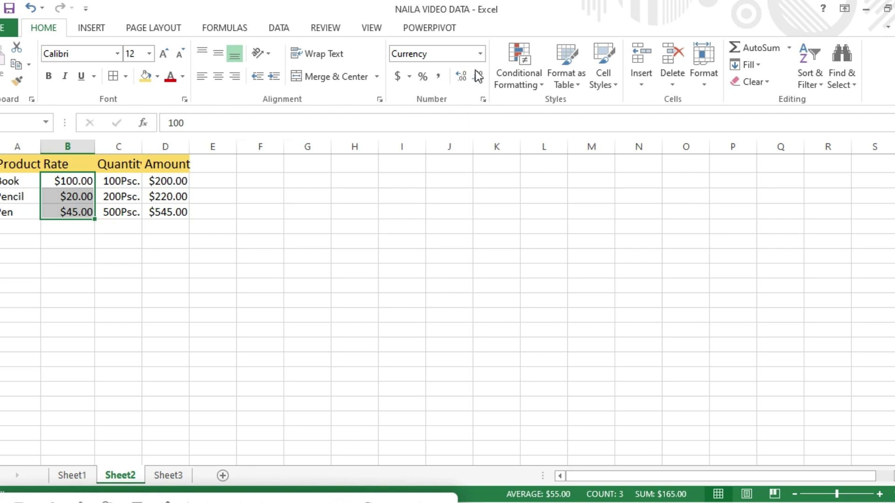
{"action": "left_click", "coordinate": [165, 183]}
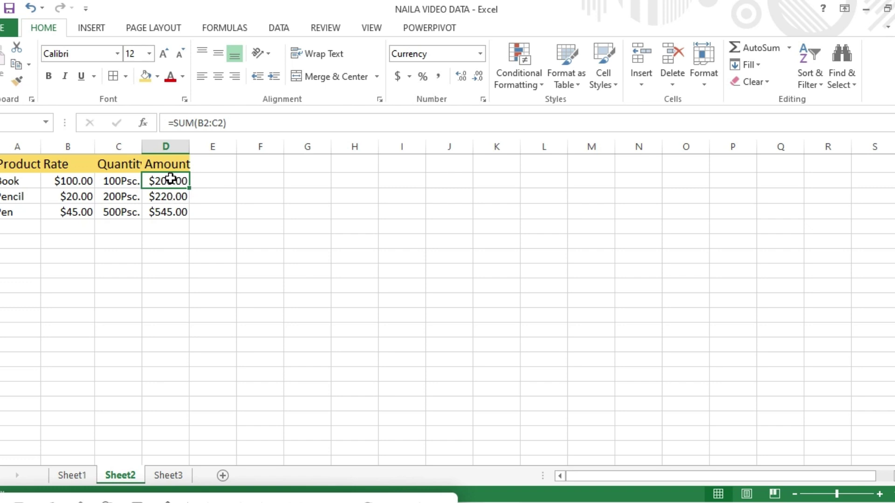
Decrease decimals twice on Amounts D2:D4 and Rates B2:B4, showing whole dollars like $200 and $100.
{"action": "left_click_drag", "start_coordinate": [168, 180], "coordinate": [173, 215]}
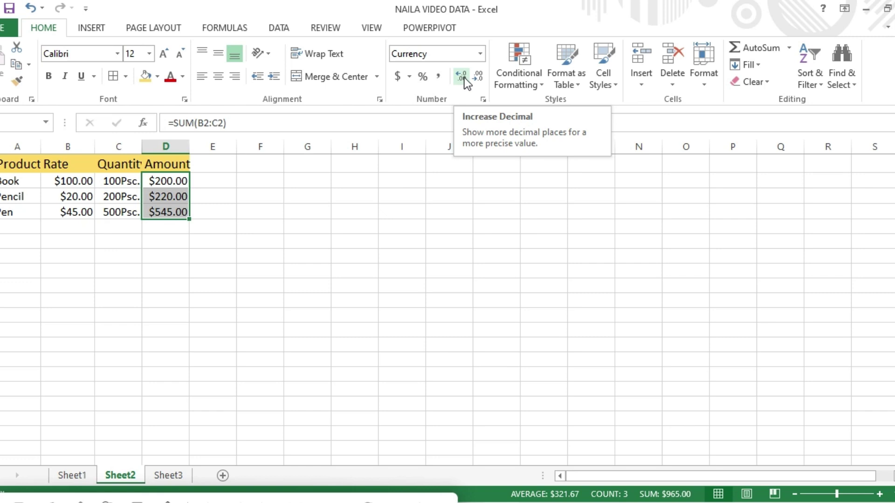
{"action": "left_click", "coordinate": [479, 78]}
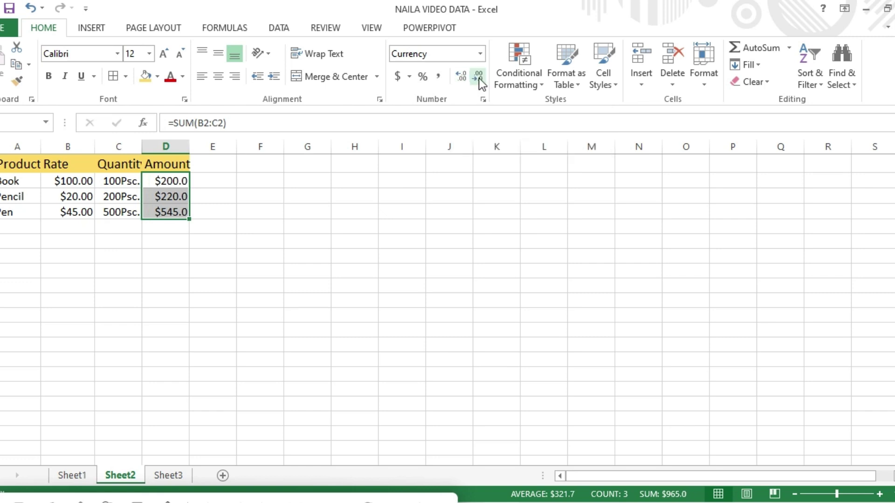
{"action": "left_click", "coordinate": [479, 78]}
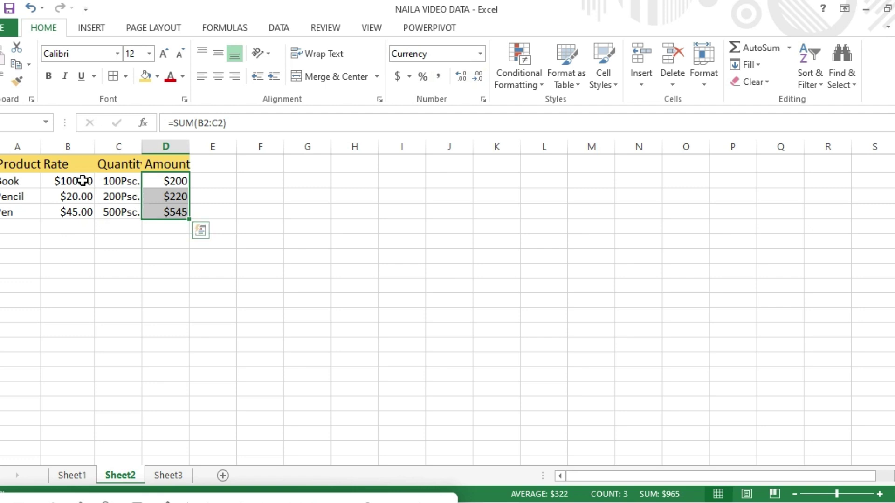
{"action": "left_click_drag", "start_coordinate": [82, 180], "coordinate": [85, 218]}
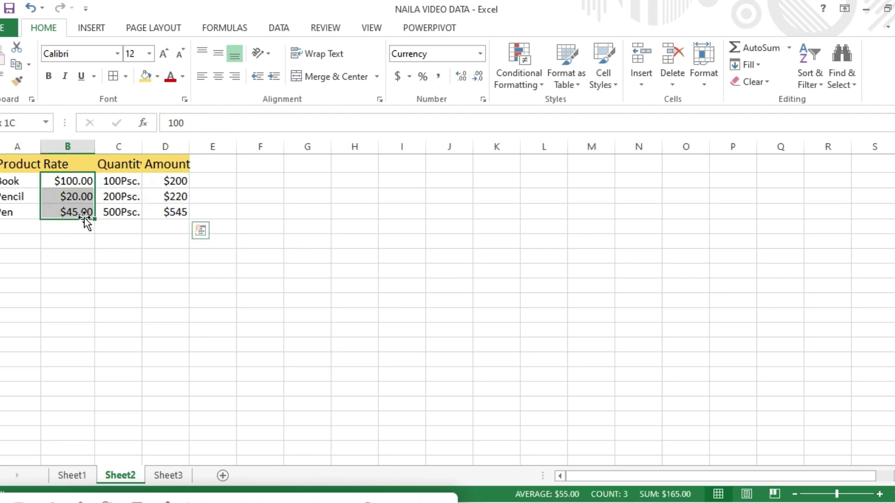
{"action": "left_click", "coordinate": [478, 77]}
{"action": "left_click", "coordinate": [477, 79]}
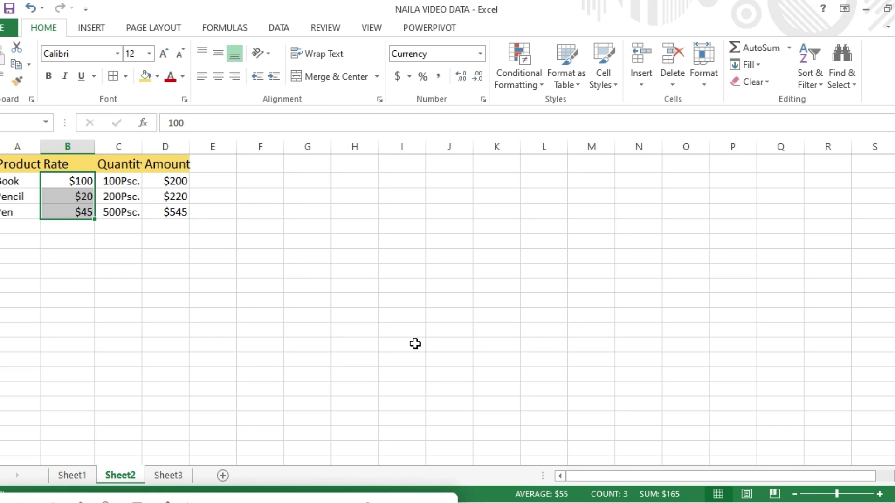
Go to Sheet1 with Ctrl+Page Up to view the STUDENT DATA table.
{"action": "key", "text": "ctrl+Page_Up"}
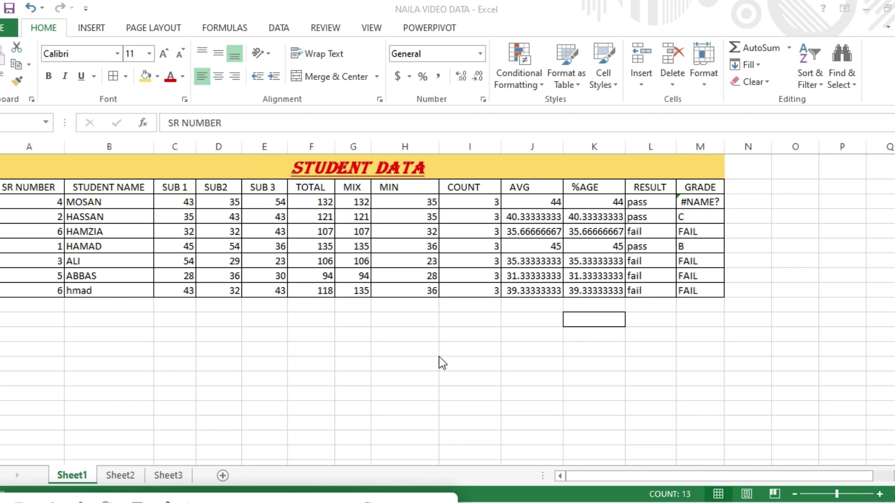
Format the student range as a table with a light yellow style, then restyle it with a blue banded style.
{"action": "left_click", "coordinate": [578, 83]}
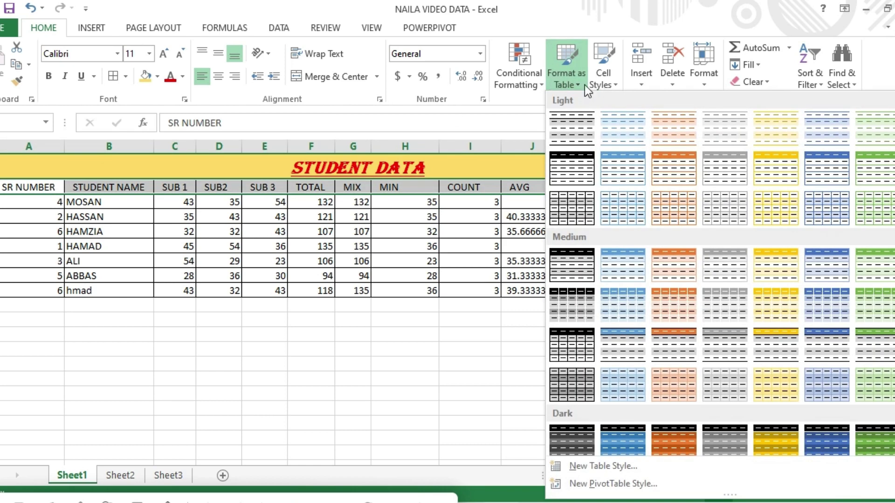
{"action": "left_click", "coordinate": [758, 177]}
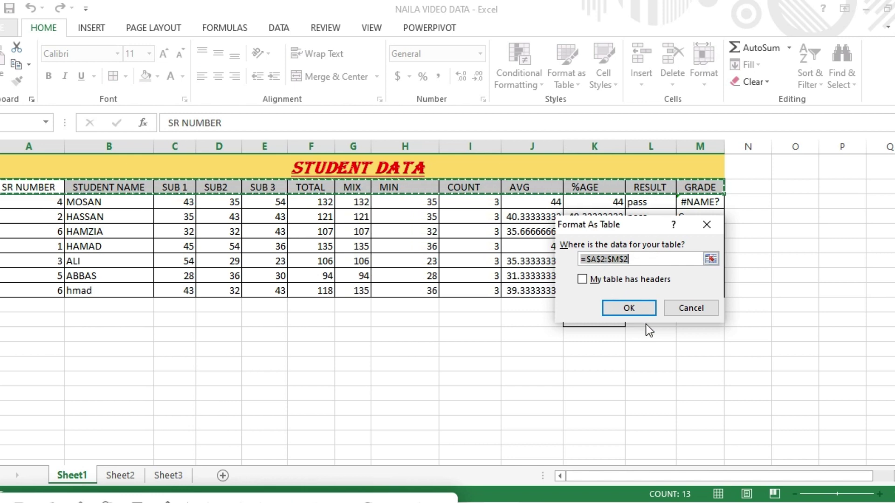
{"action": "left_click", "coordinate": [631, 307]}
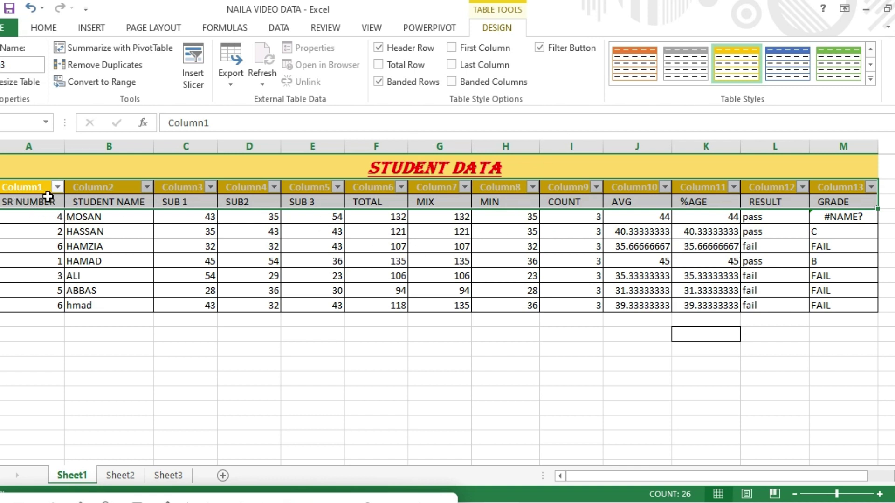
{"action": "left_click_drag", "start_coordinate": [34, 190], "coordinate": [840, 302]}
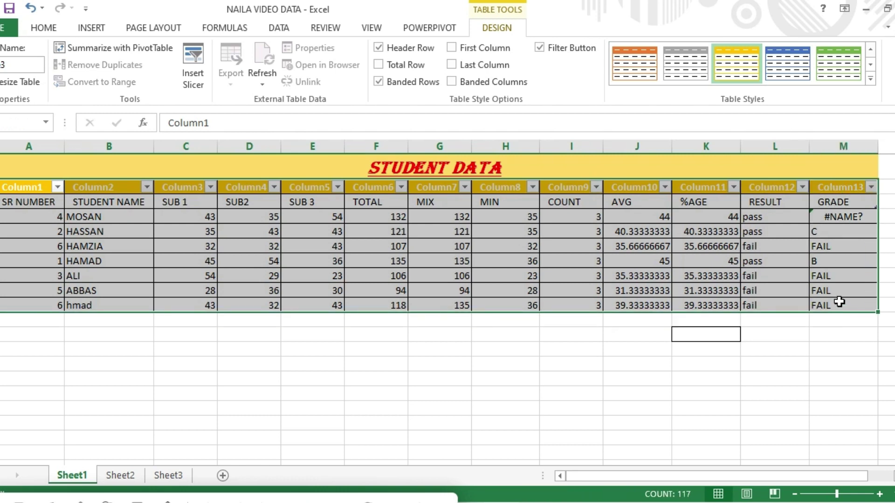
{"action": "left_click", "coordinate": [792, 77]}
{"action": "left_click", "coordinate": [384, 347]}
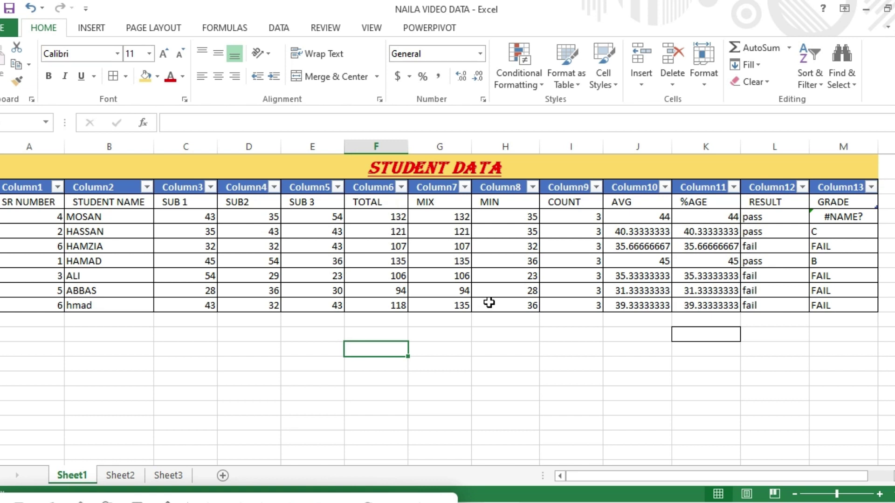
{"action": "left_click", "coordinate": [769, 82]}
{"action": "left_click", "coordinate": [774, 118]}
{"action": "left_click_drag", "start_coordinate": [8, 176], "coordinate": [533, 304]}
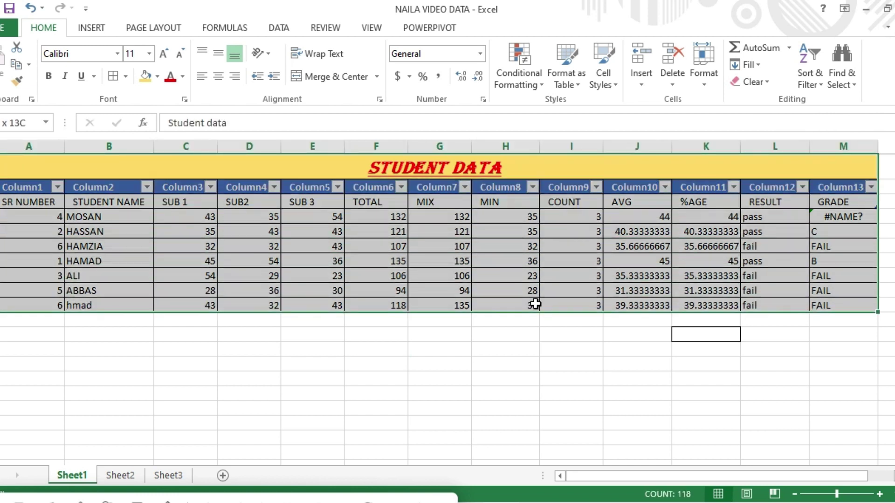
{"action": "left_click", "coordinate": [767, 80]}
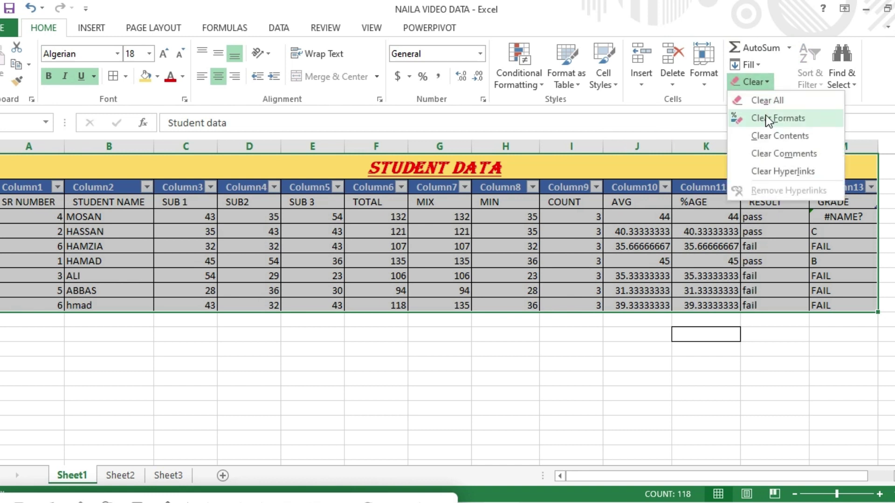
{"action": "left_click", "coordinate": [766, 115]}
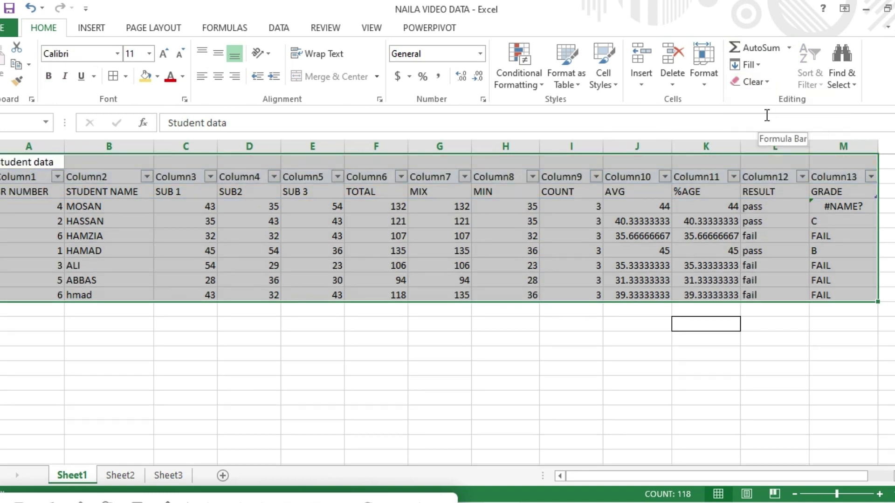
{"action": "left_click", "coordinate": [501, 338]}
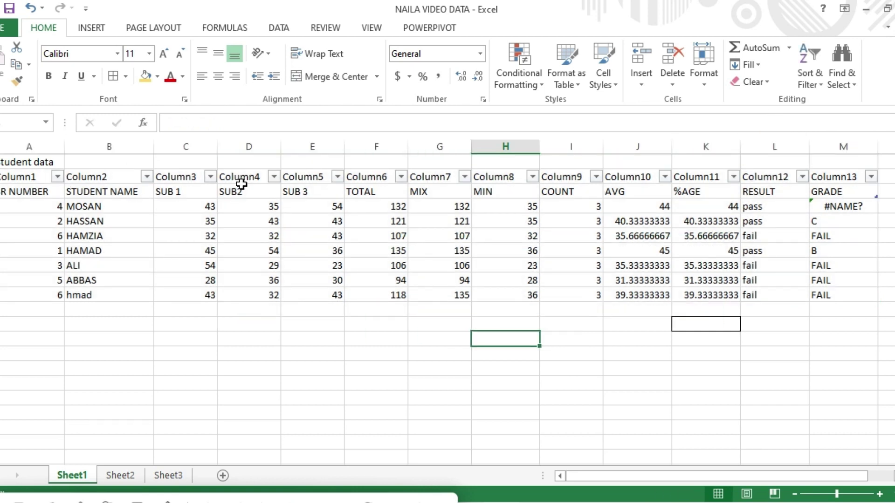
{"action": "key", "text": "ctrl+z"}
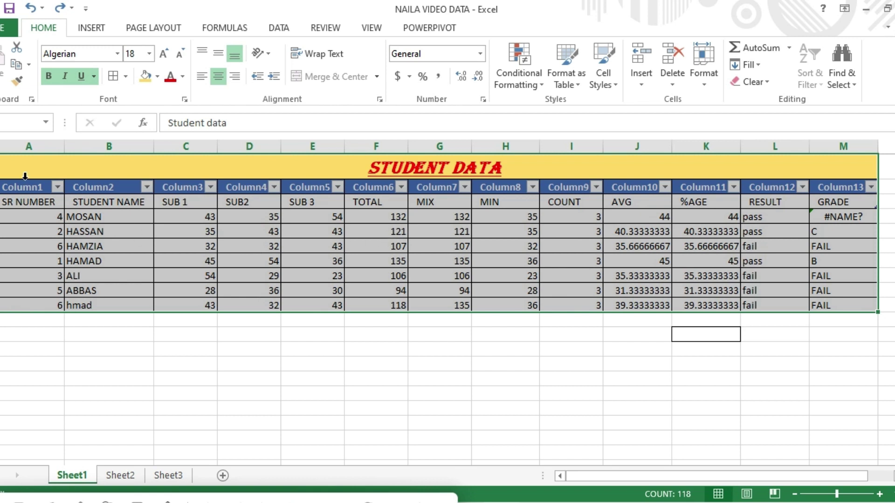
{"action": "left_click", "coordinate": [10, 186]}
{"action": "left_click_drag", "start_coordinate": [10, 186], "coordinate": [842, 313]}
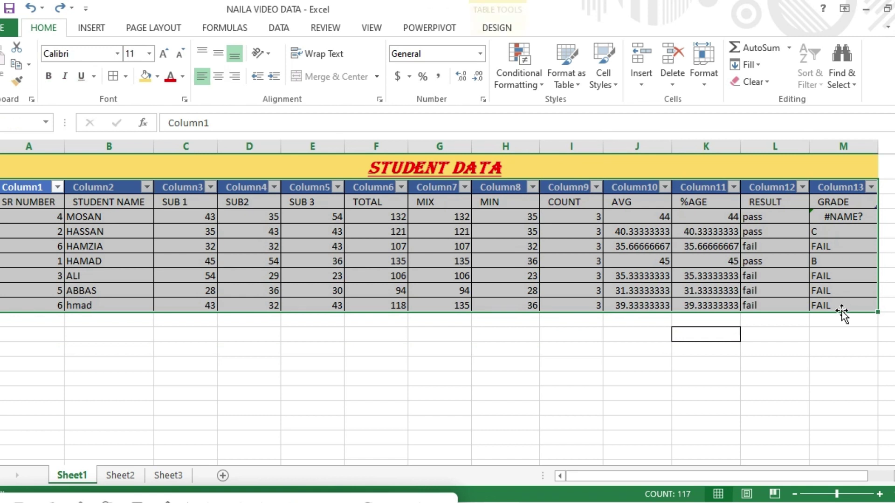
Convert the student table back to a normal range from Table Design, confirming with Yes.
{"action": "left_click", "coordinate": [504, 28]}
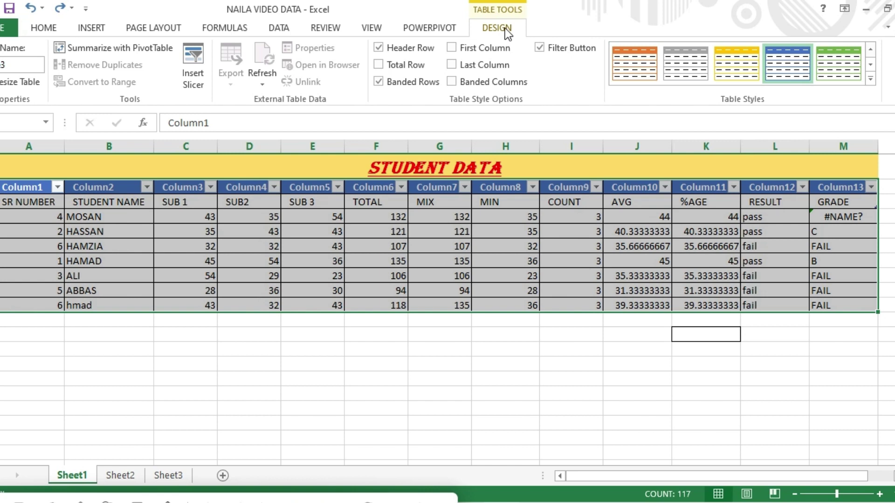
{"action": "left_click", "coordinate": [128, 216]}
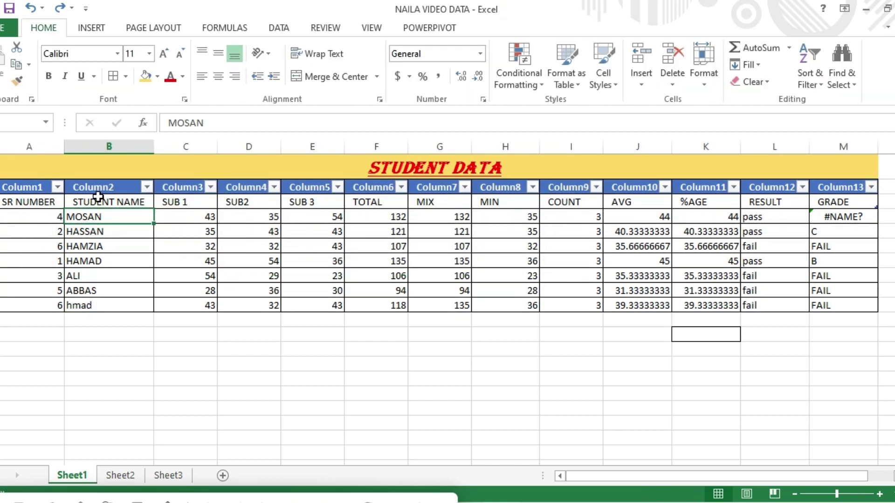
{"action": "left_click", "coordinate": [60, 201]}
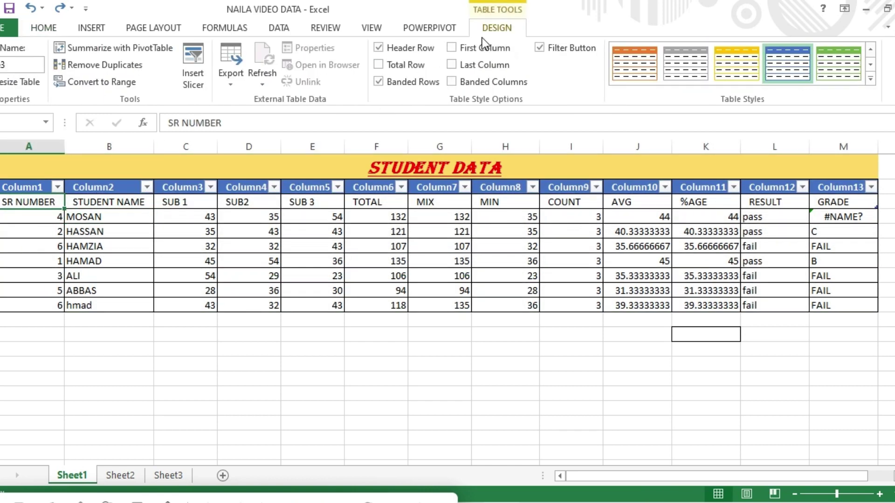
{"action": "left_click", "coordinate": [119, 84]}
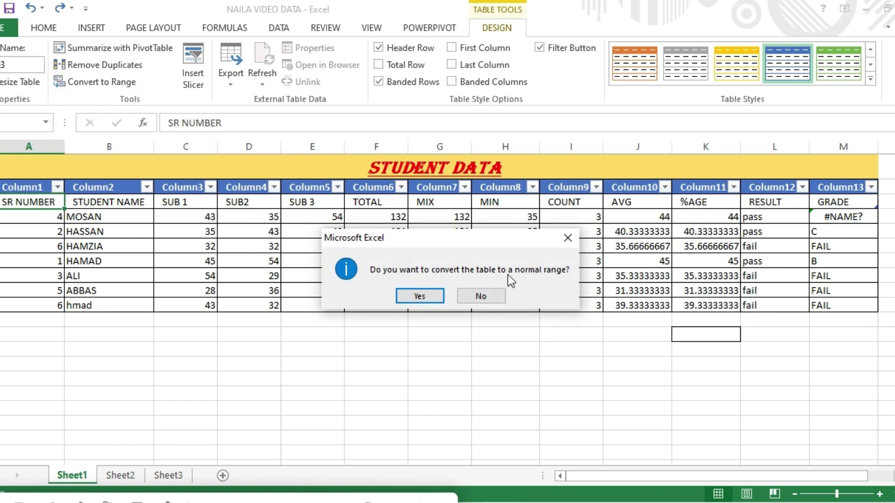
{"action": "left_click", "coordinate": [420, 296]}
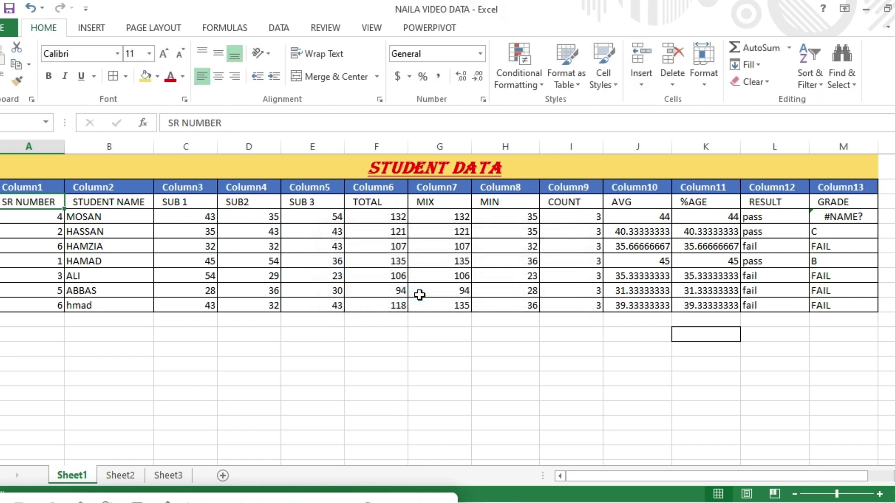
{"action": "left_click", "coordinate": [765, 82]}
Clear formats from the SR NUMBER cell and cancel the accidental move onto the cell holding 32.
{"action": "left_click", "coordinate": [764, 117]}
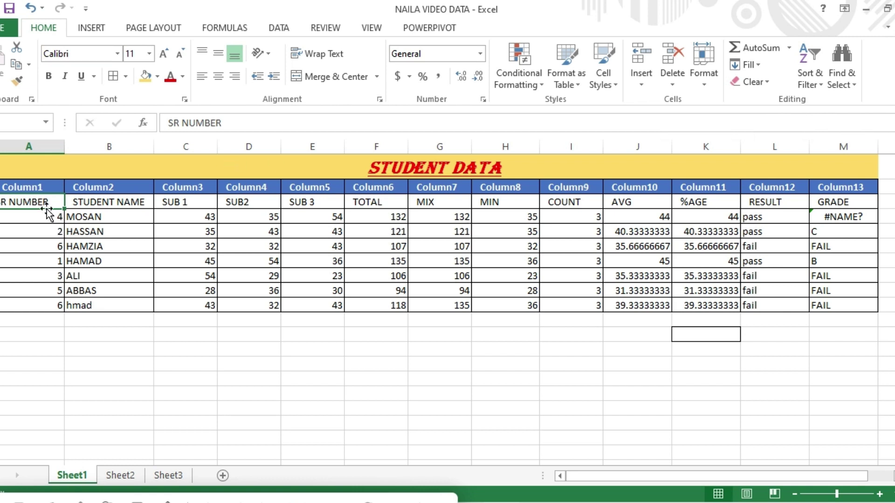
{"action": "left_click_drag", "start_coordinate": [41, 200], "coordinate": [247, 239]}
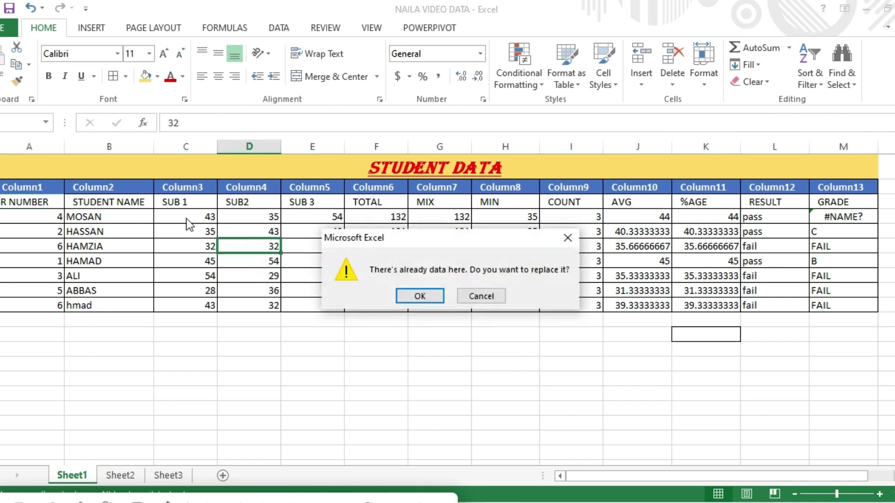
{"action": "left_click", "coordinate": [568, 238]}
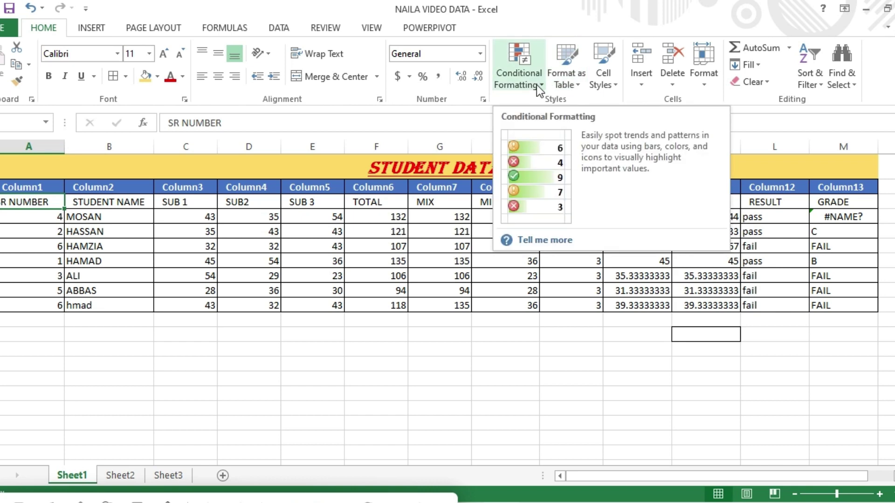
Glance at the Cell Styles gallery without applying one, then bring up the Insert options.
{"action": "left_click", "coordinate": [613, 83]}
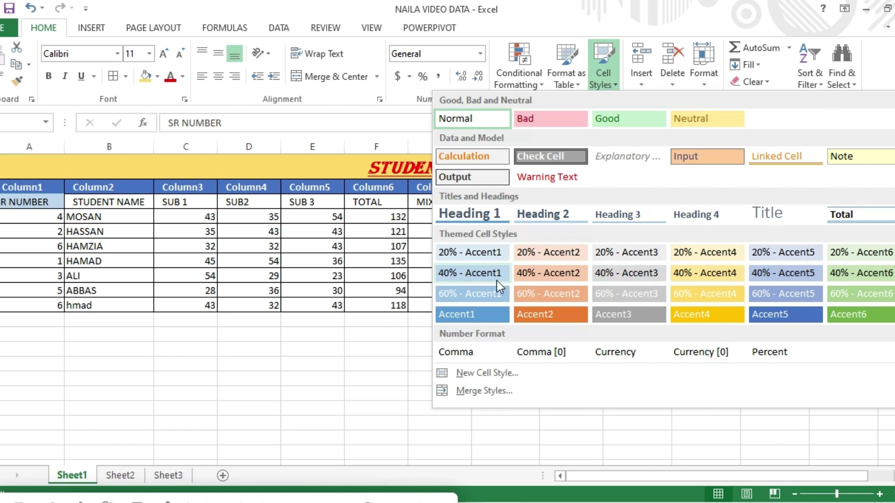
{"action": "left_click", "coordinate": [274, 350]}
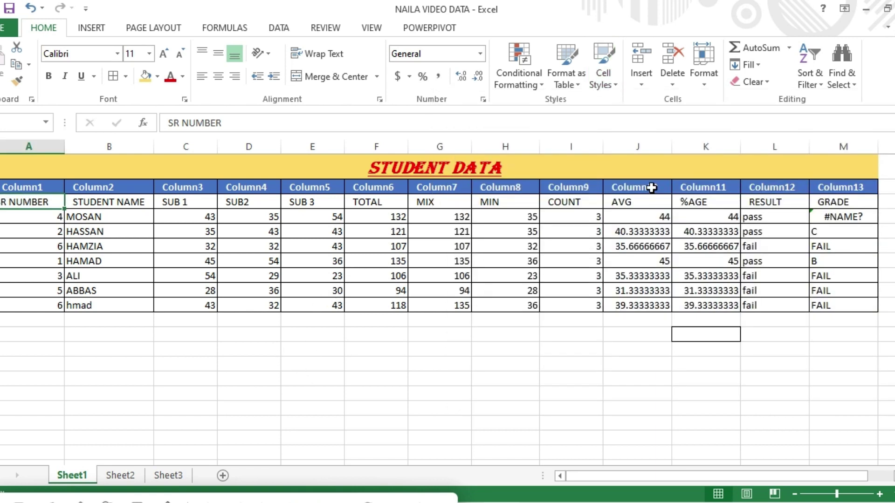
{"action": "left_click", "coordinate": [643, 87]}
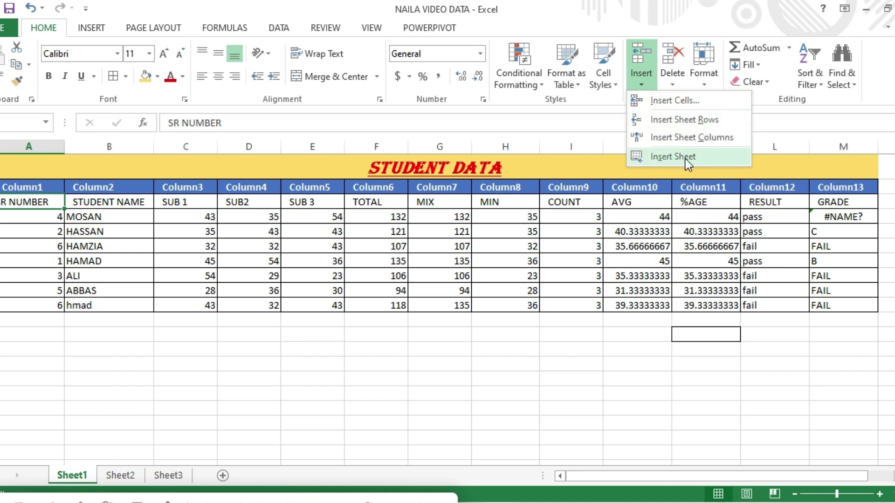
Insert a blank column before the SUB 1 column.
{"action": "left_click", "coordinate": [40, 320]}
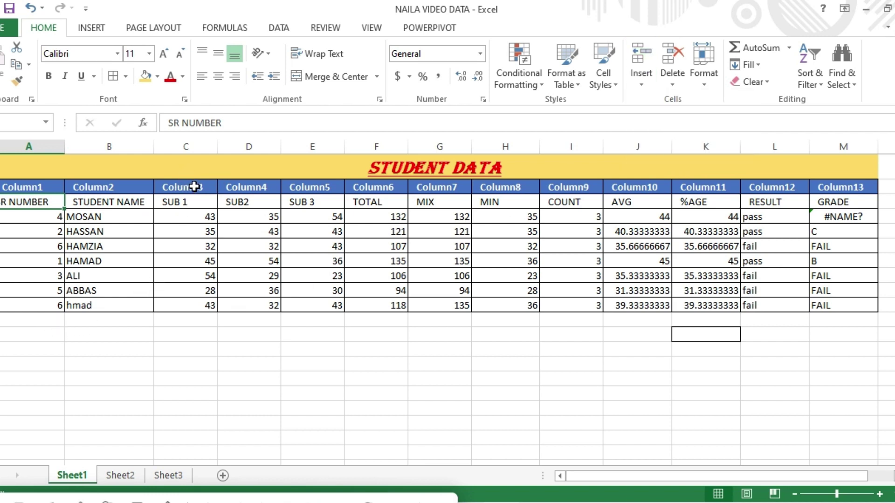
{"action": "left_click", "coordinate": [199, 146]}
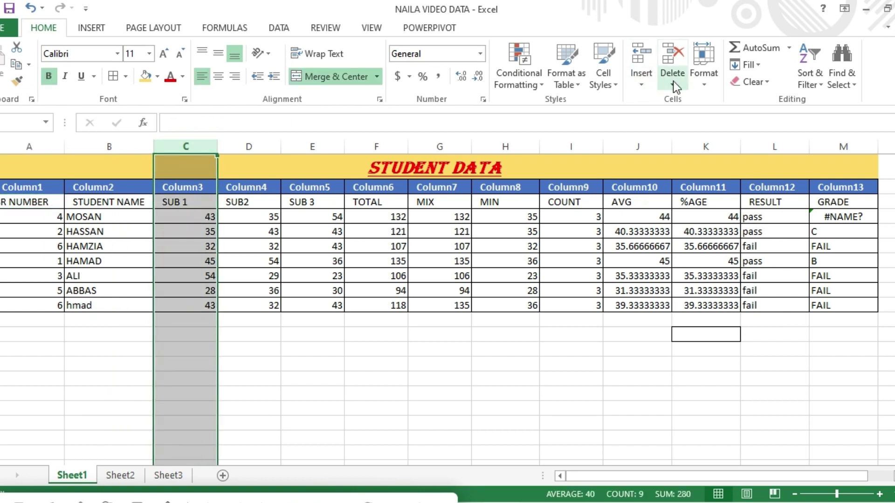
{"action": "left_click", "coordinate": [647, 82]}
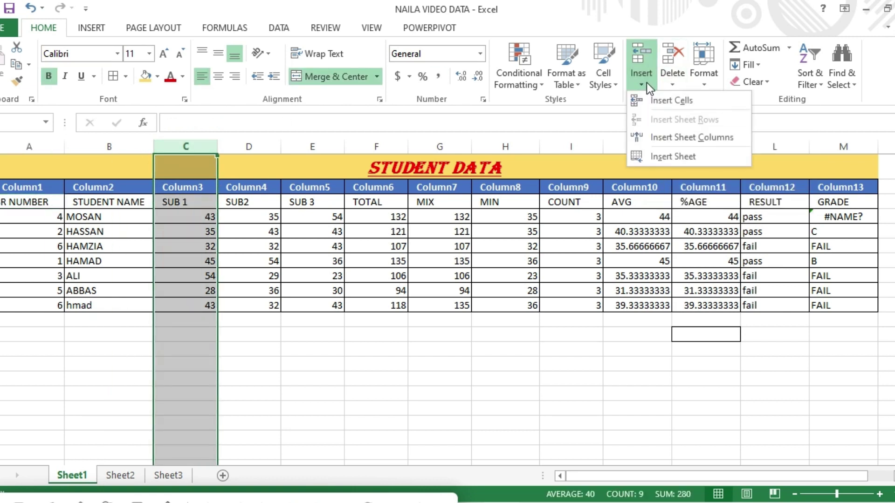
{"action": "left_click", "coordinate": [671, 100]}
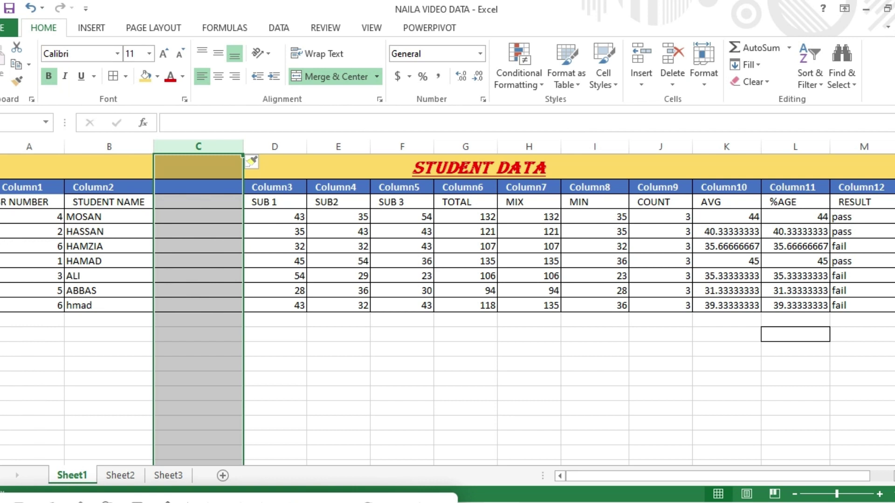
Insert a blank sheet row above the HASSAN row, between MOSAN and HASSAN.
{"action": "left_click", "coordinate": [0, 232]}
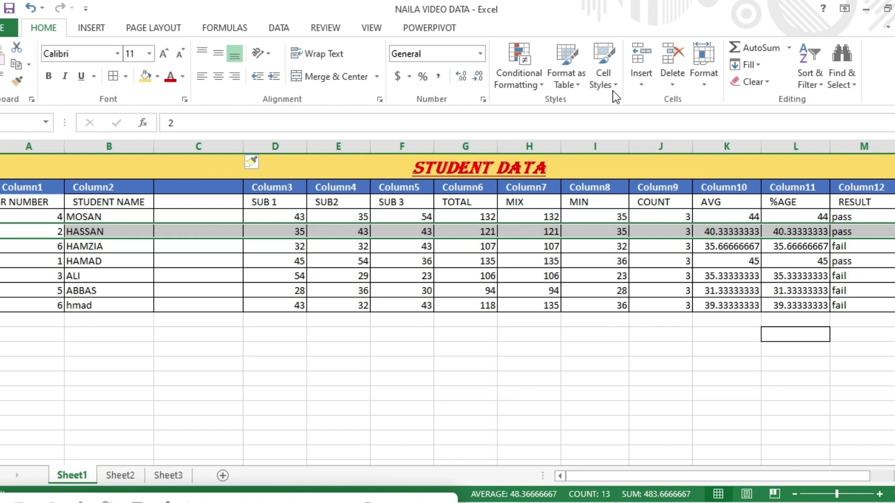
{"action": "left_click", "coordinate": [642, 86]}
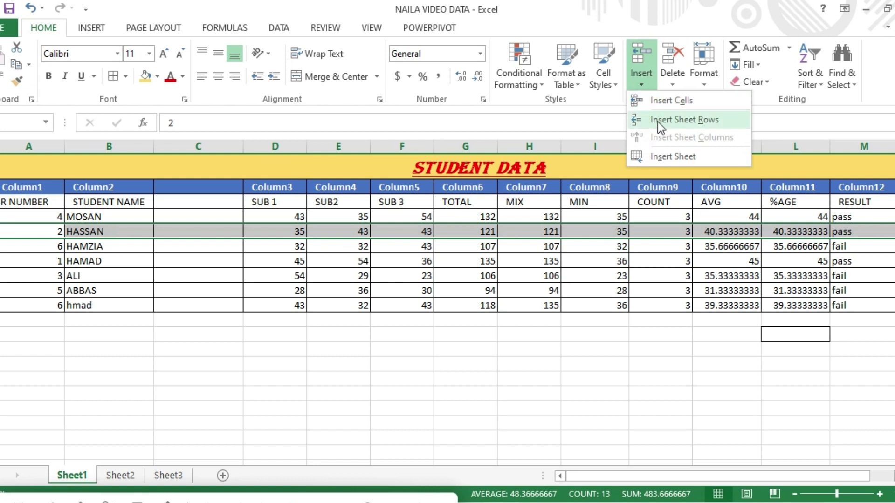
{"action": "left_click", "coordinate": [695, 124]}
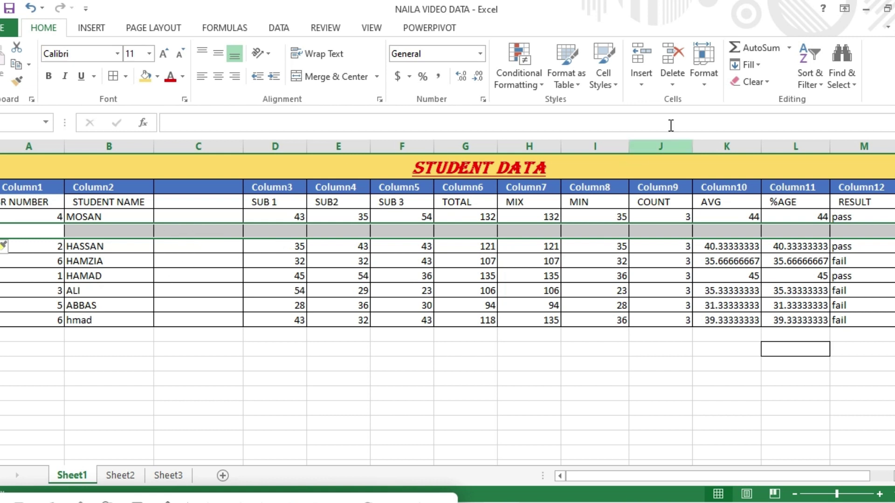
{"action": "left_click", "coordinate": [642, 85]}
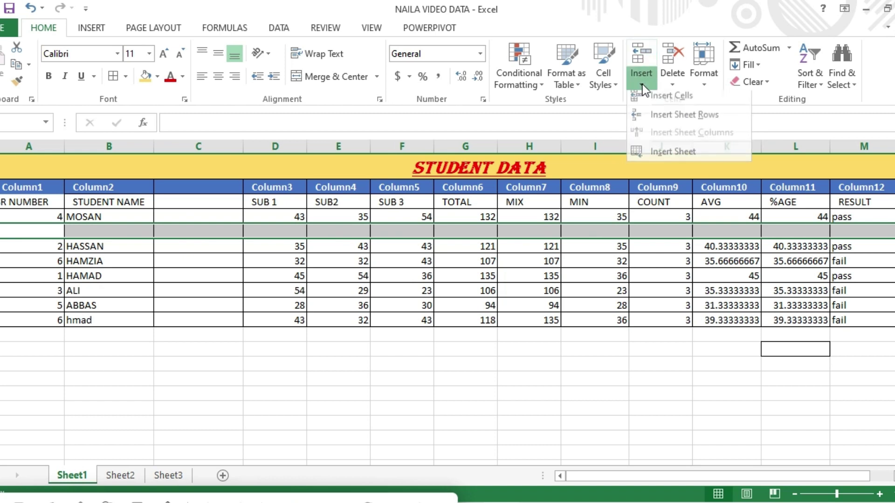
Insert a new blank worksheet, Sheet4, then visit Sheet2 and return to Sheet1.
{"action": "left_click", "coordinate": [662, 158]}
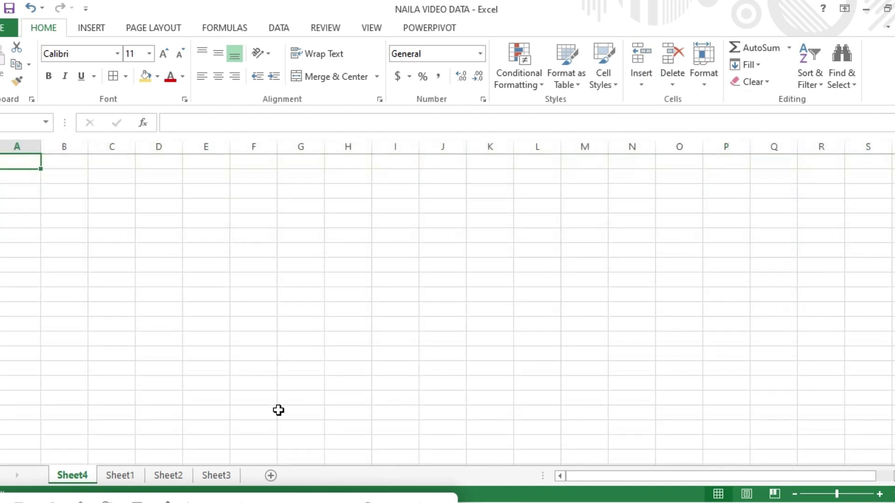
{"action": "left_click", "coordinate": [171, 476]}
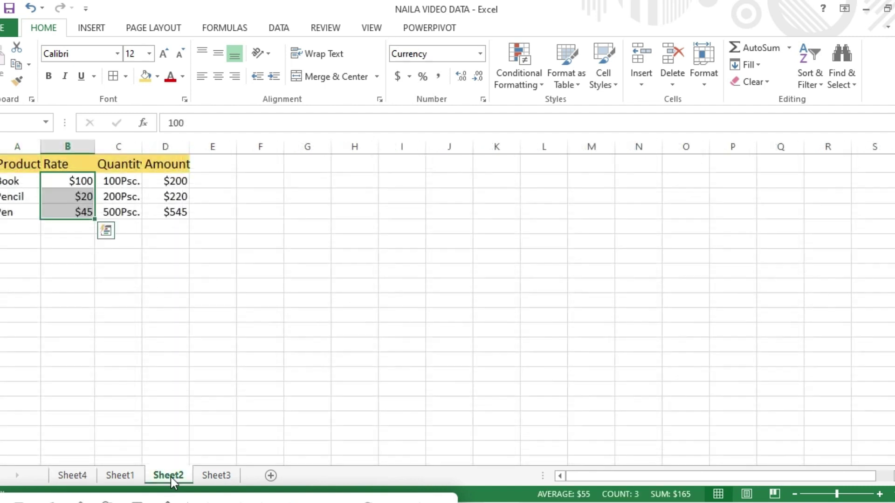
{"action": "left_click", "coordinate": [124, 477]}
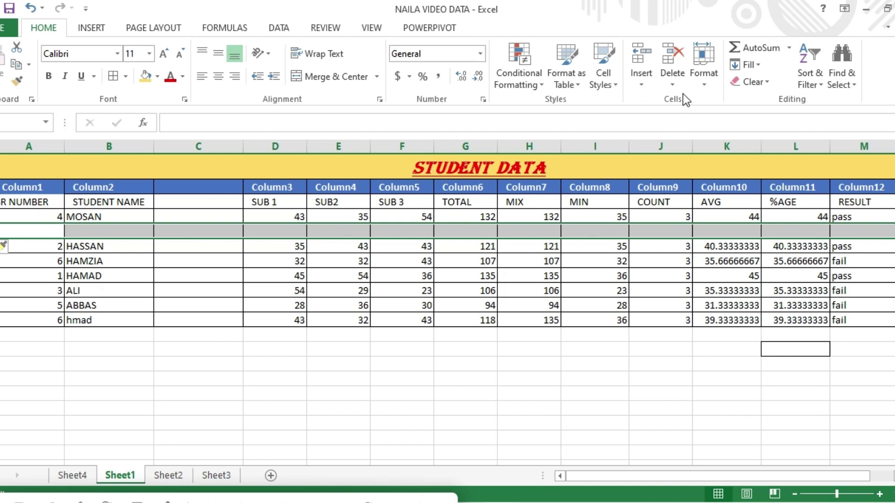
{"action": "left_click", "coordinate": [672, 84]}
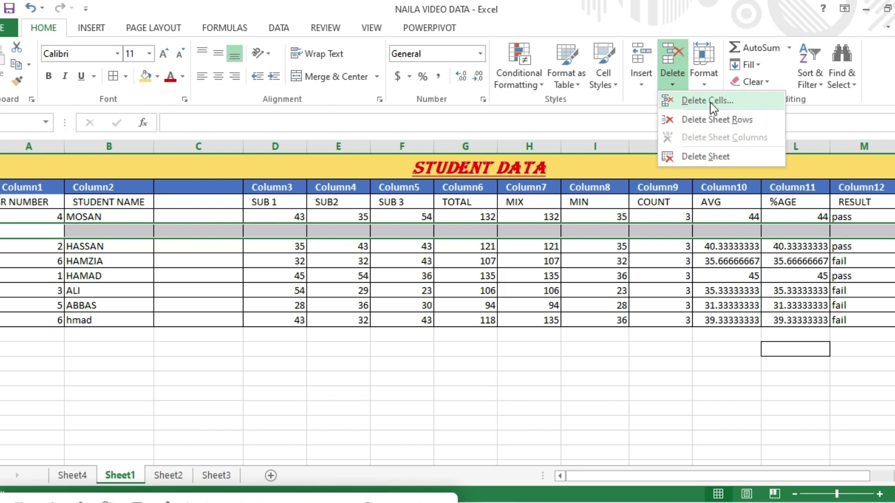
Delete the blank sheet row and the empty column C so SUB 1 shifts back into column C.
{"action": "left_click", "coordinate": [712, 120]}
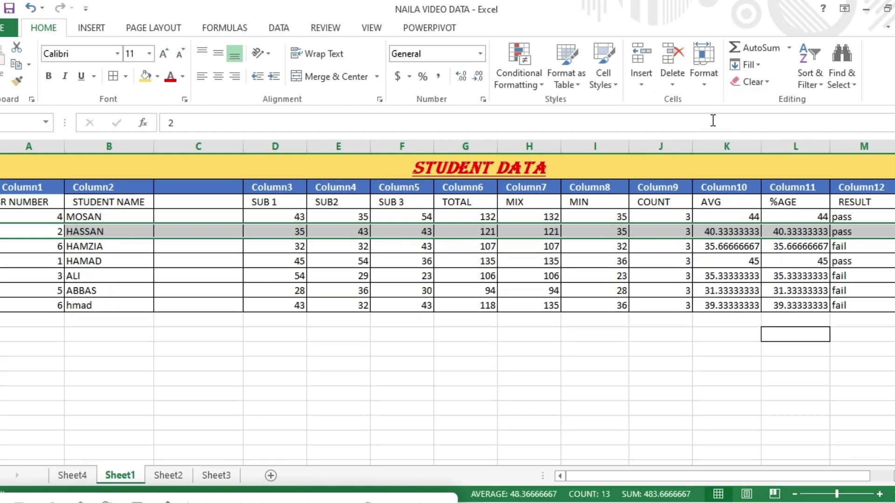
{"action": "left_click", "coordinate": [209, 147]}
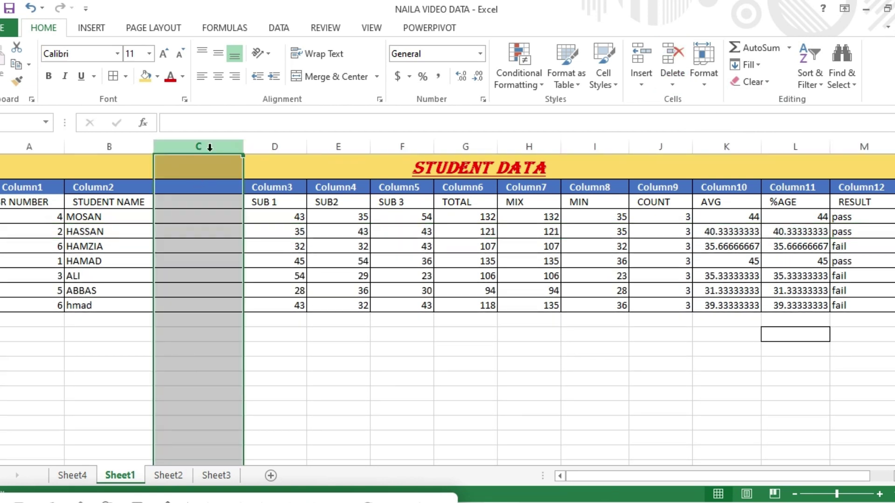
{"action": "left_click", "coordinate": [672, 79]}
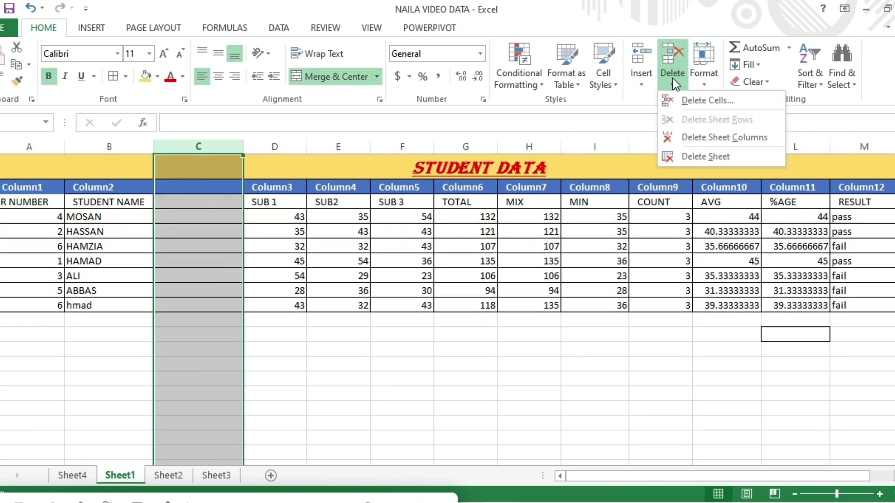
{"action": "left_click", "coordinate": [695, 99]}
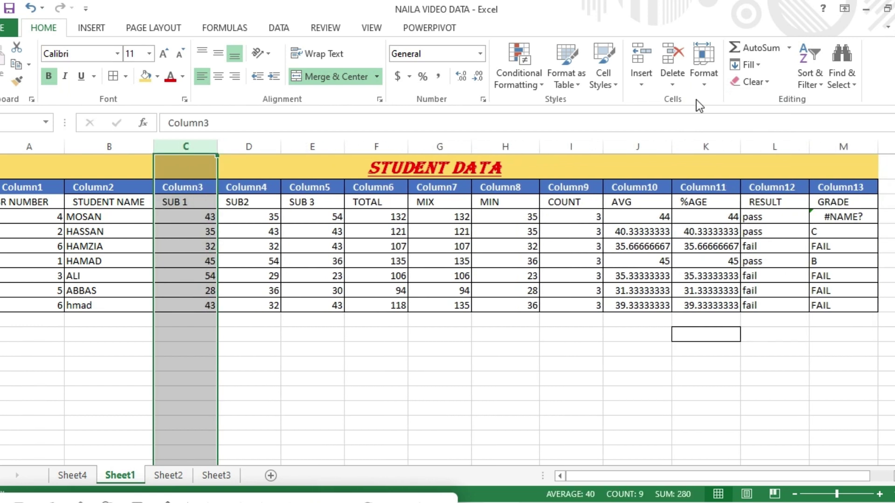
{"action": "left_click", "coordinate": [672, 87]}
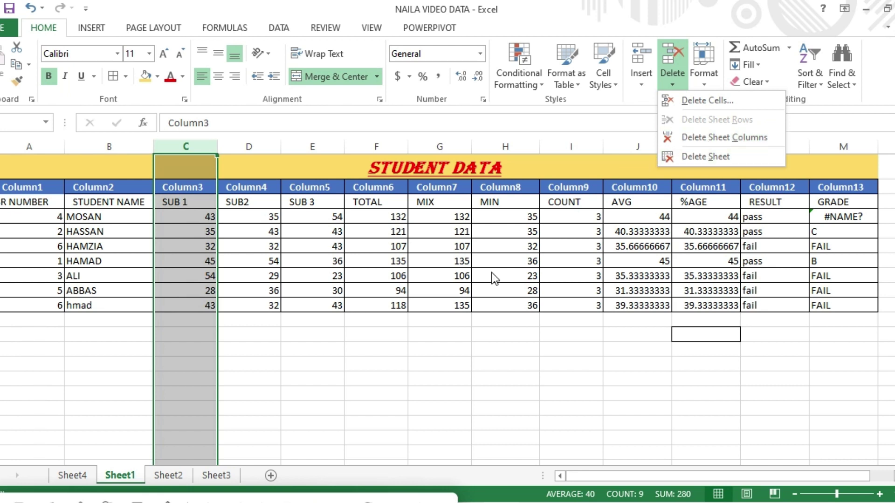
{"action": "left_click", "coordinate": [392, 405]}
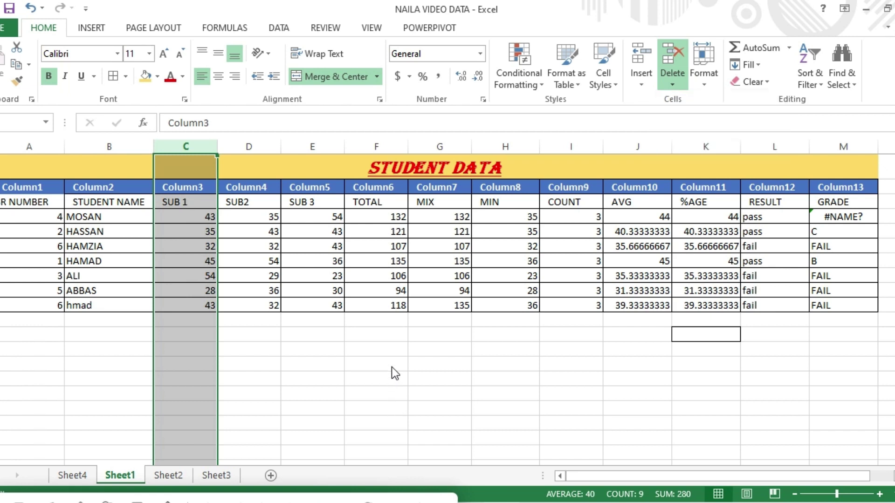
{"action": "left_click", "coordinate": [314, 333]}
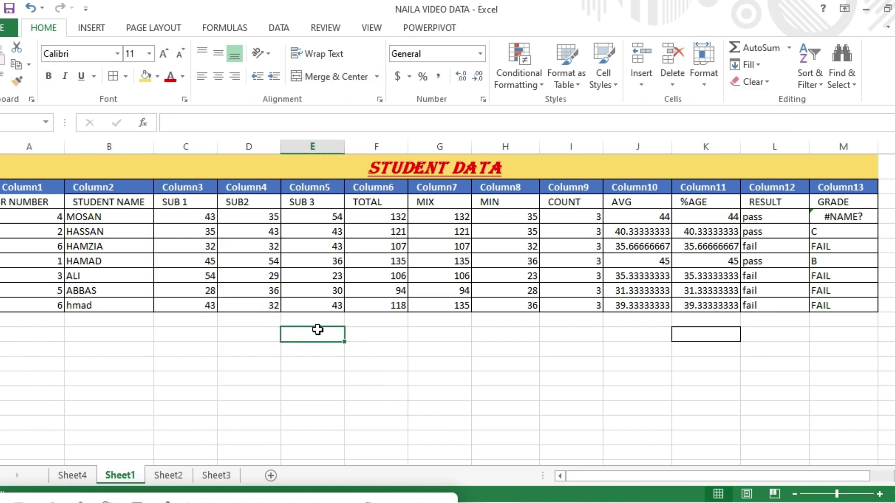
{"action": "left_click", "coordinate": [704, 84]}
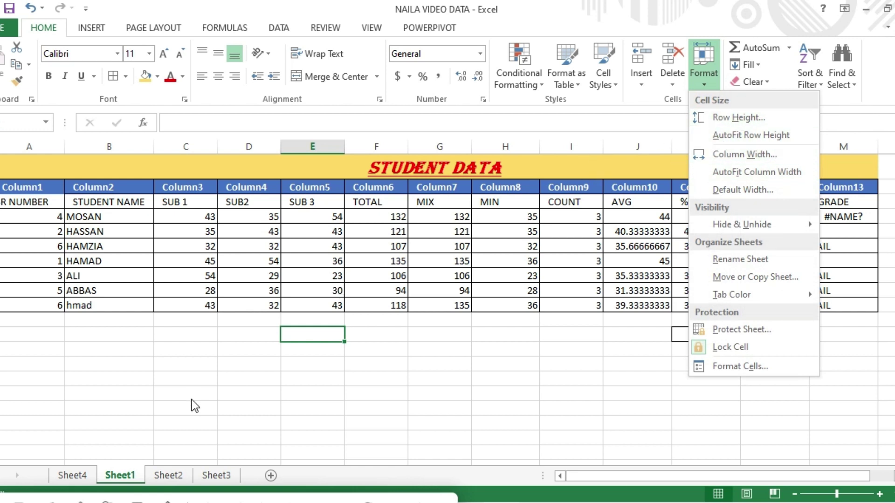
{"action": "left_click", "coordinate": [339, 501]}
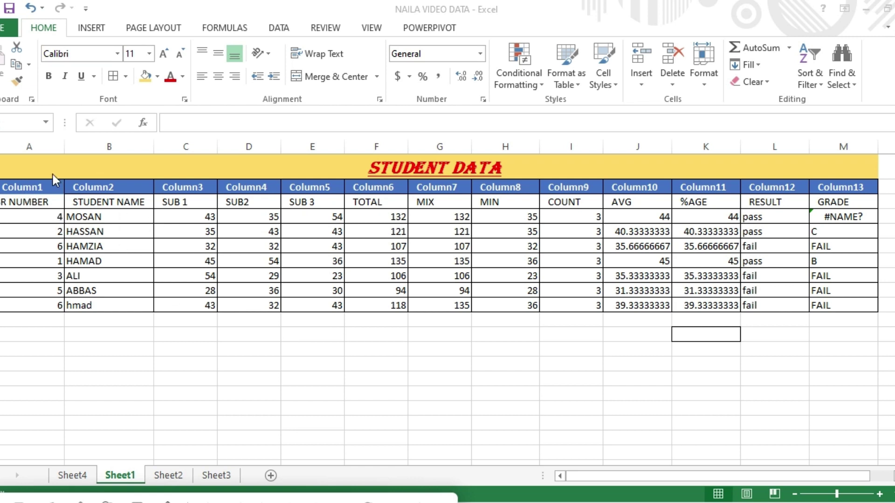
{"action": "left_click", "coordinate": [10, 186]}
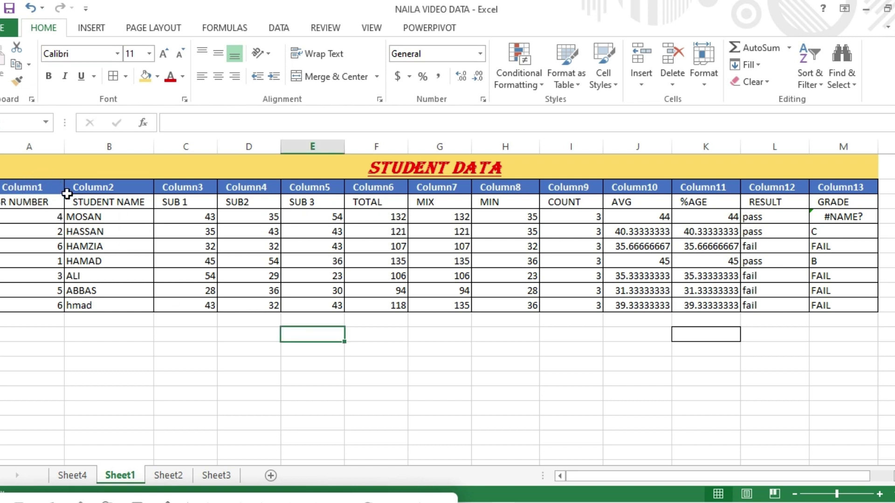
{"action": "left_click_drag", "start_coordinate": [31, 186], "coordinate": [845, 301]}
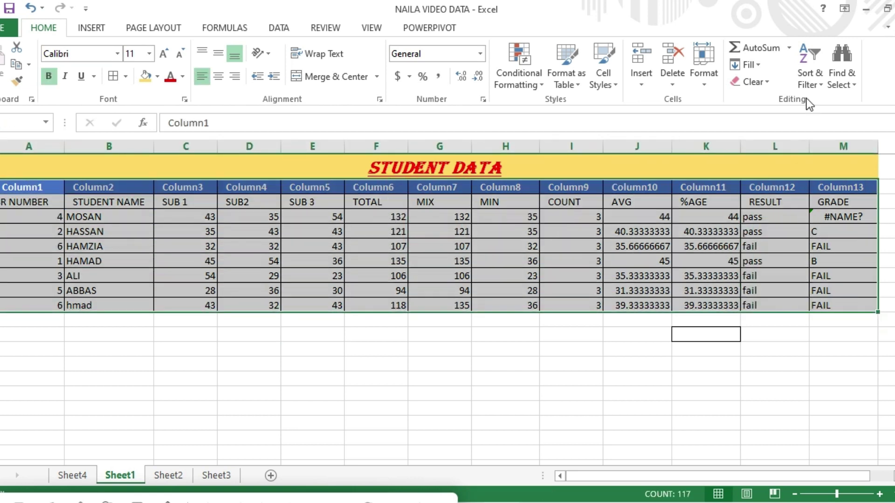
{"action": "left_click", "coordinate": [706, 88]}
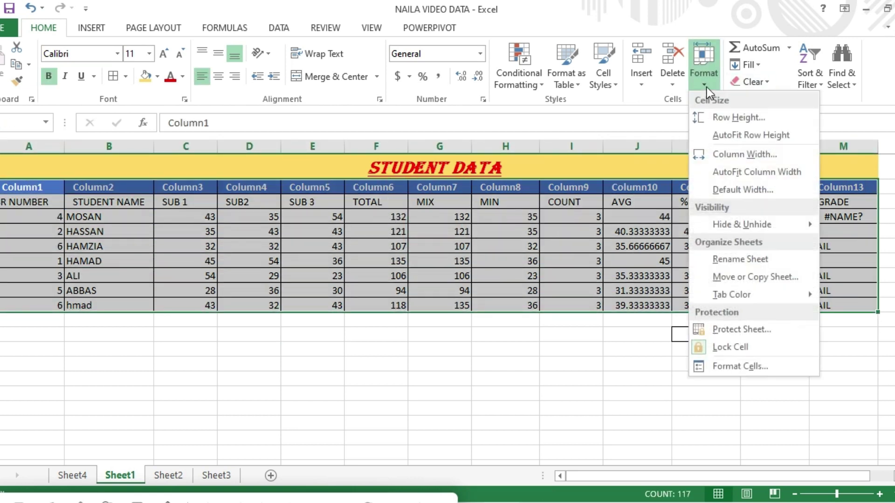
{"action": "left_click", "coordinate": [743, 120]}
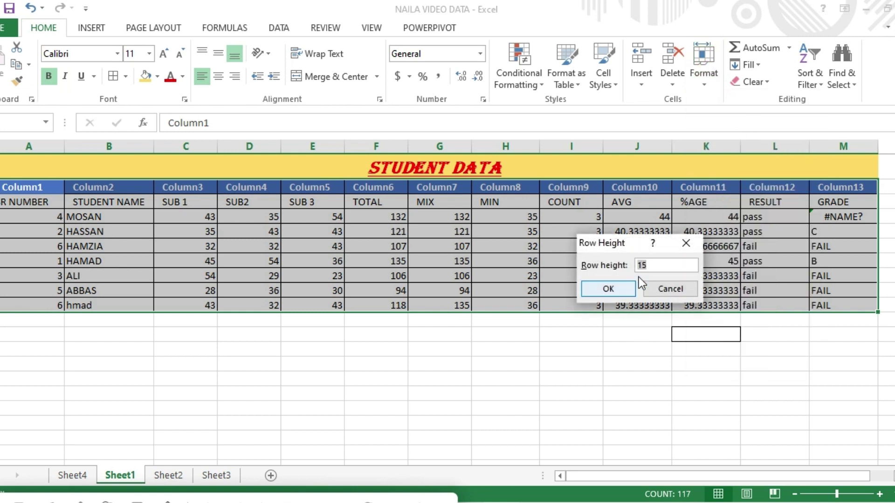
{"action": "left_click", "coordinate": [619, 290]}
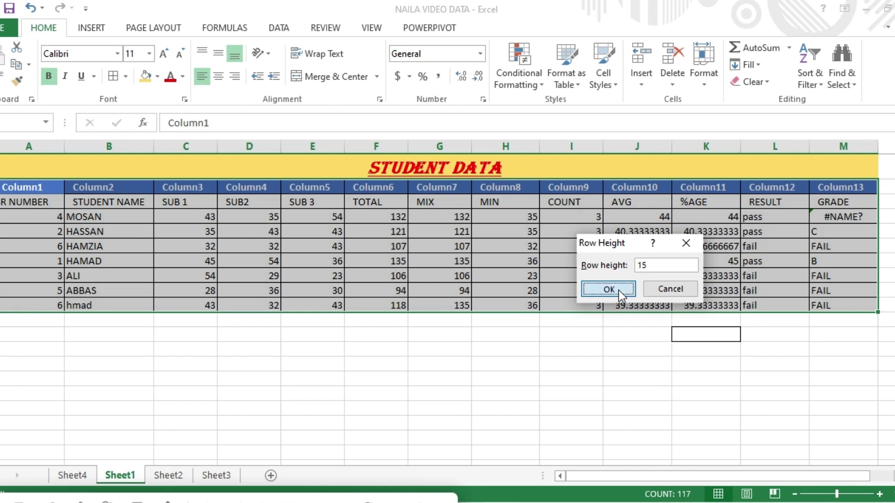
{"action": "left_click", "coordinate": [707, 85]}
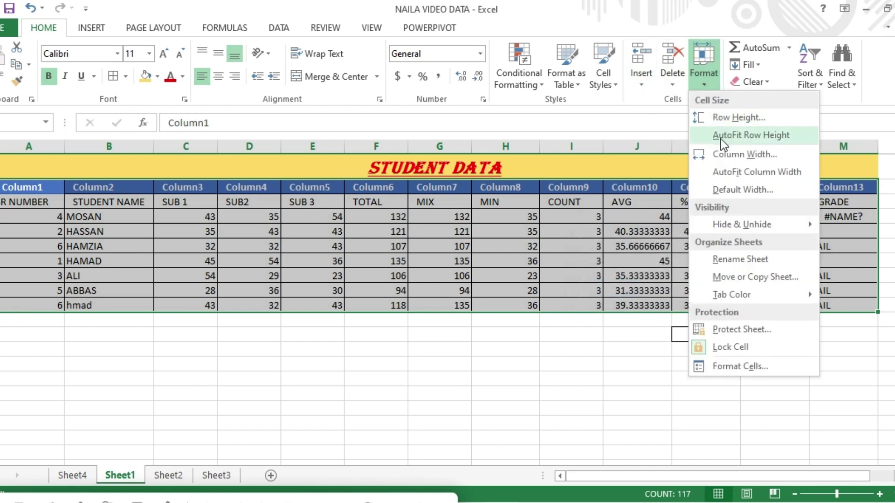
{"action": "left_click", "coordinate": [769, 135]}
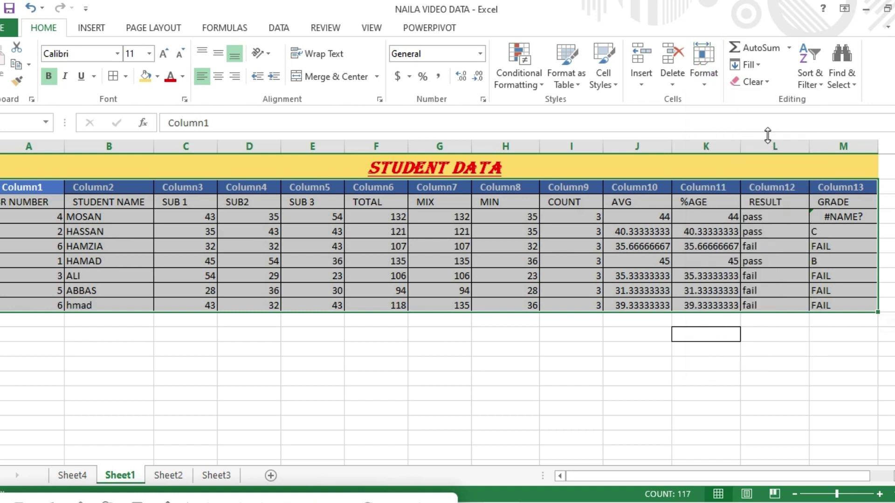
{"action": "left_click", "coordinate": [705, 83]}
{"action": "left_click", "coordinate": [745, 157]}
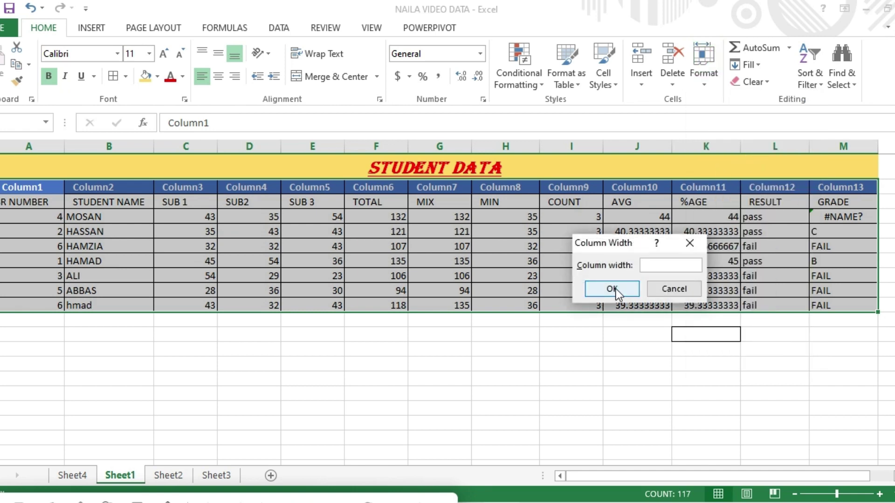
{"action": "left_click", "coordinate": [689, 243]}
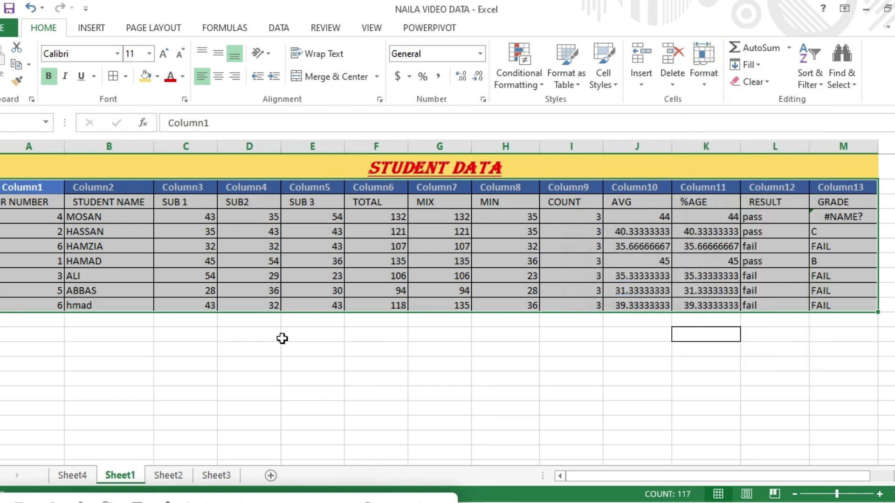
{"action": "left_click", "coordinate": [188, 353]}
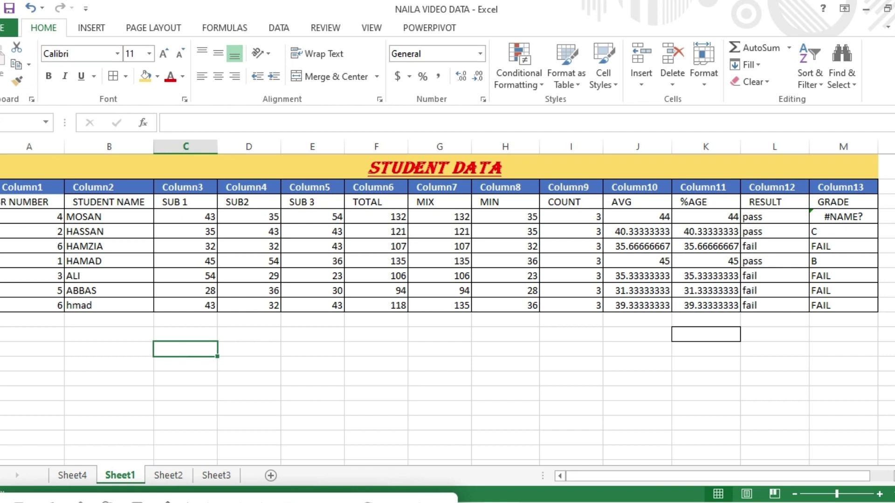
{"action": "left_click", "coordinate": [1, 217]}
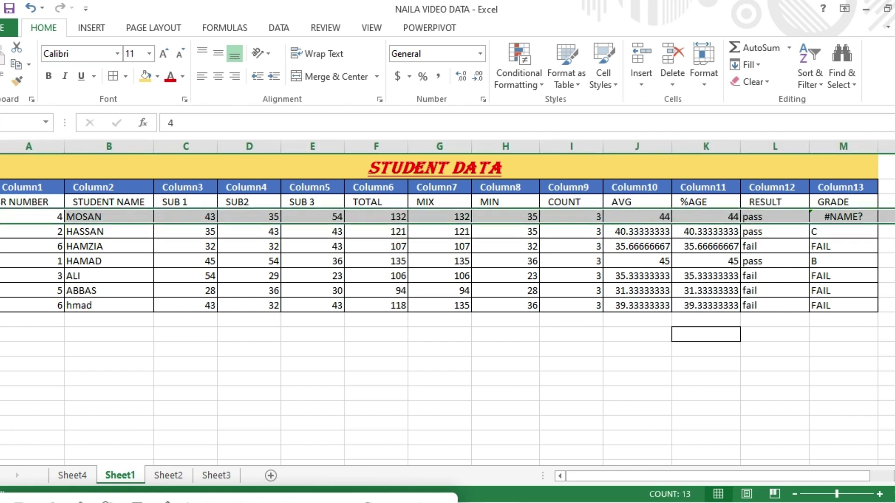
{"action": "left_click", "coordinate": [705, 88]}
{"action": "left_click", "coordinate": [730, 152]}
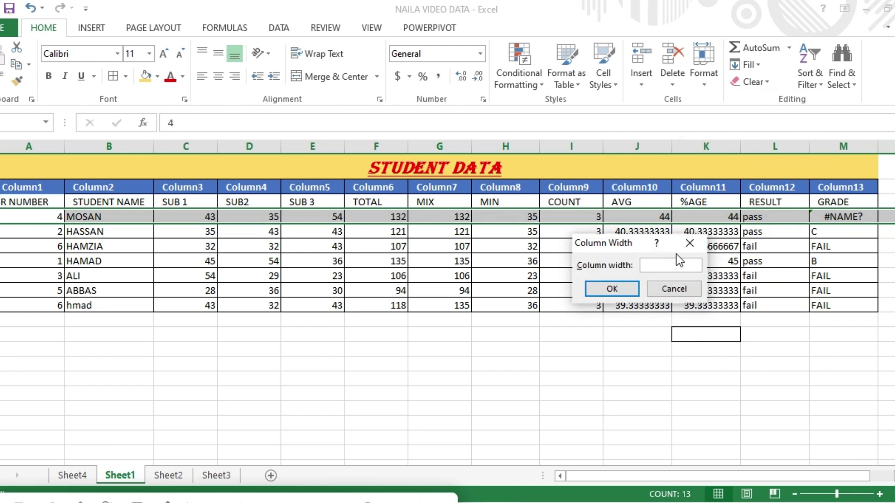
{"action": "left_click", "coordinate": [689, 244]}
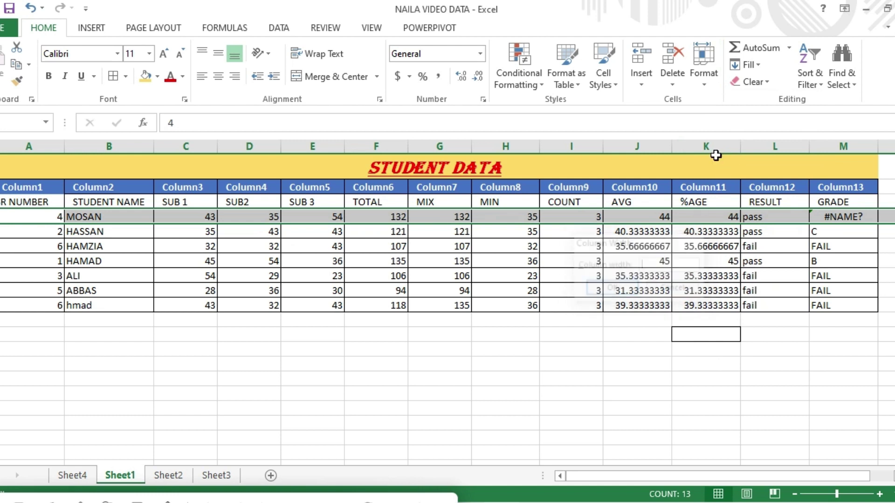
{"action": "left_click", "coordinate": [703, 85]}
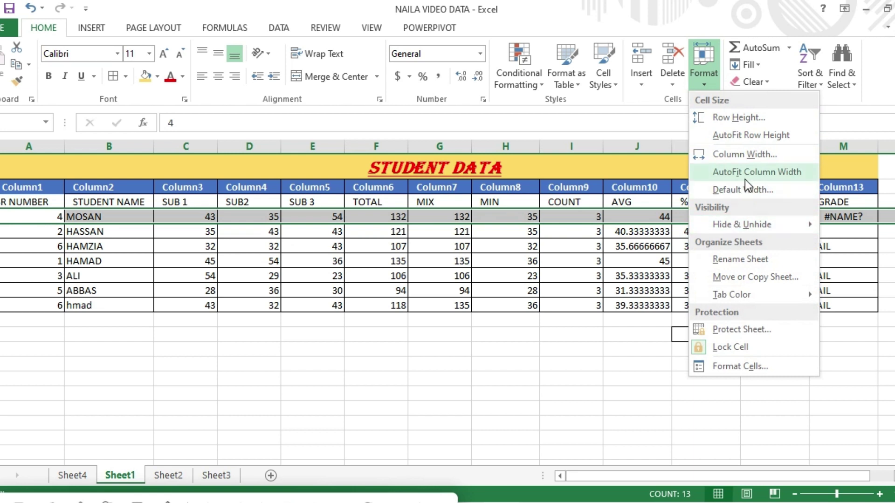
{"action": "left_click", "coordinate": [759, 172]}
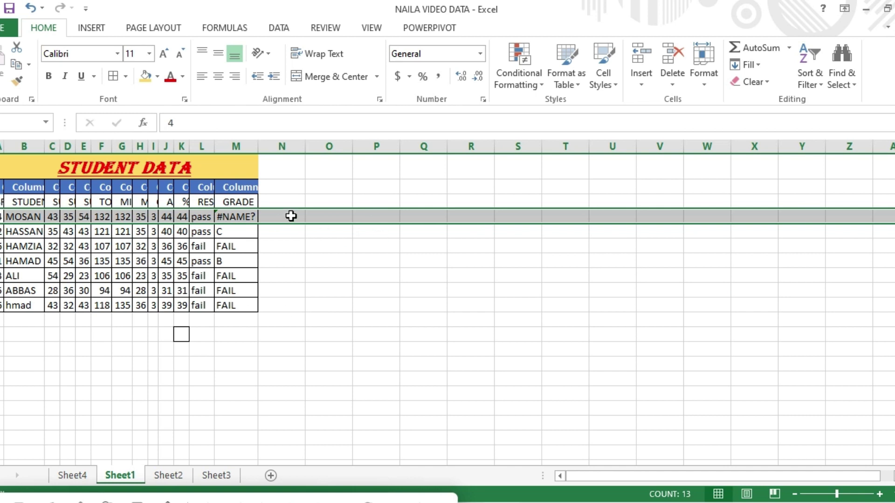
{"action": "left_click", "coordinate": [340, 279]}
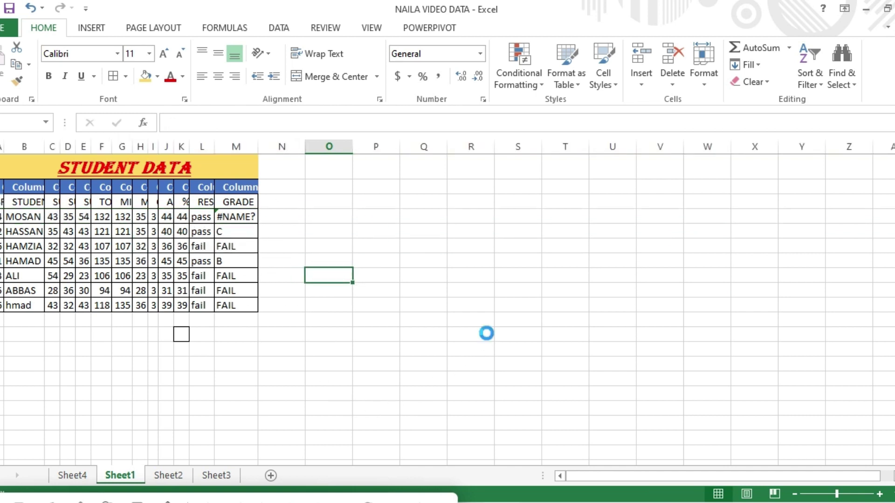
{"action": "key", "text": "ctrl+z"}
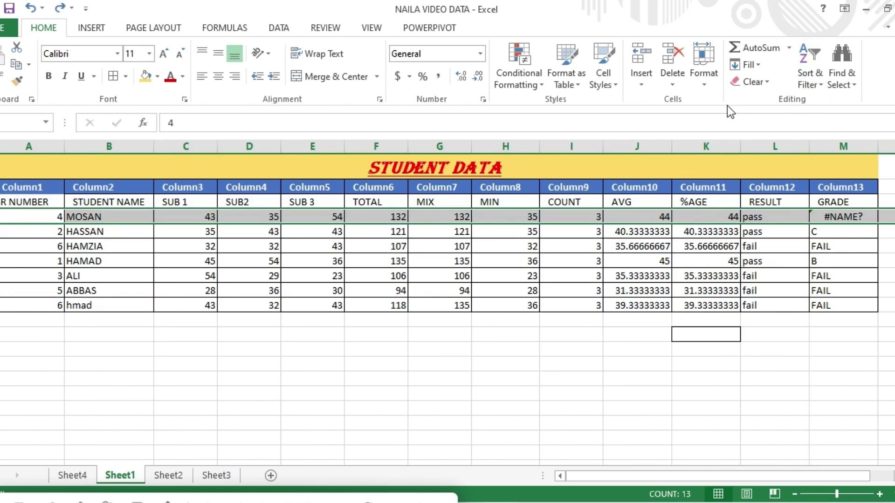
{"action": "left_click", "coordinate": [707, 85]}
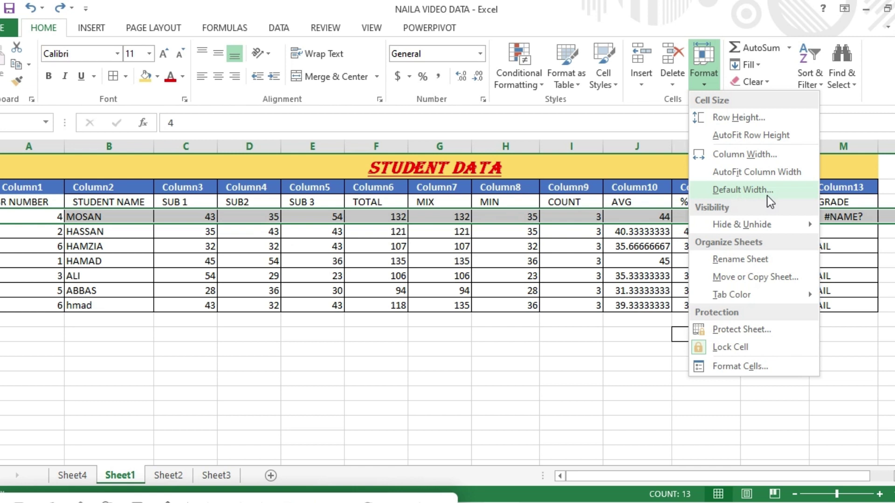
{"action": "mouse_move", "coordinate": [760, 227]}
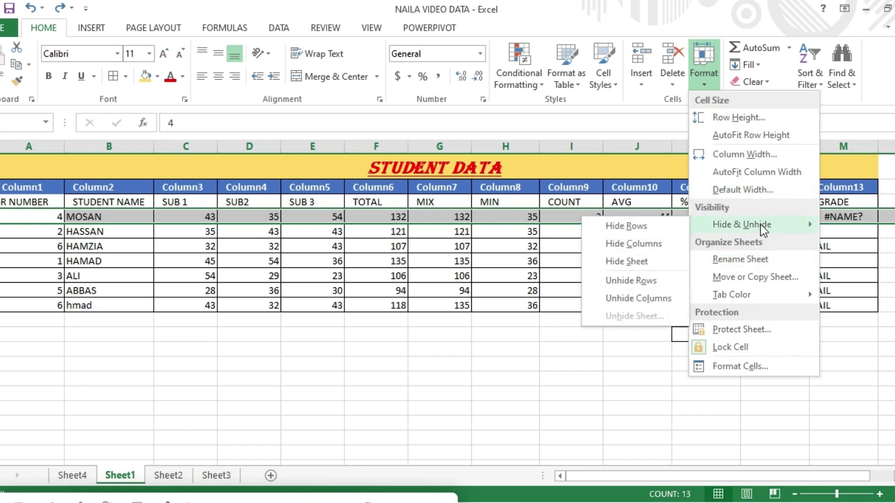
{"action": "left_click", "coordinate": [648, 231]}
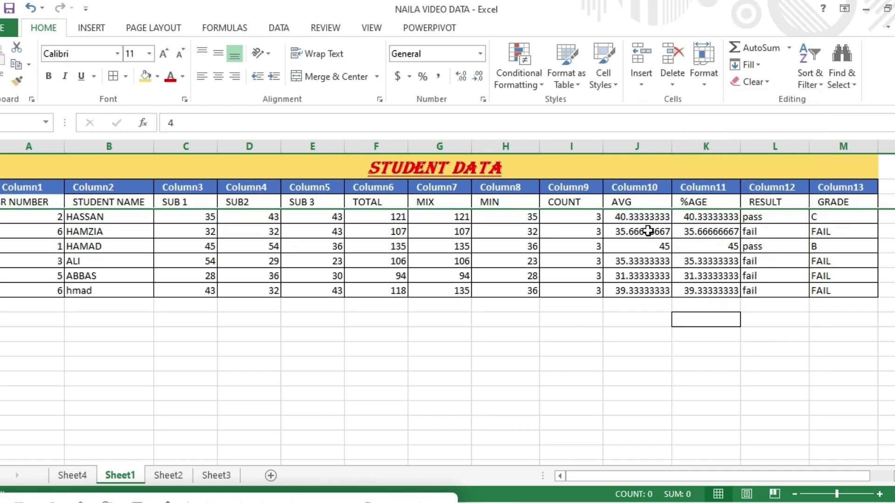
{"action": "left_click", "coordinate": [707, 83]}
{"action": "mouse_move", "coordinate": [724, 224]}
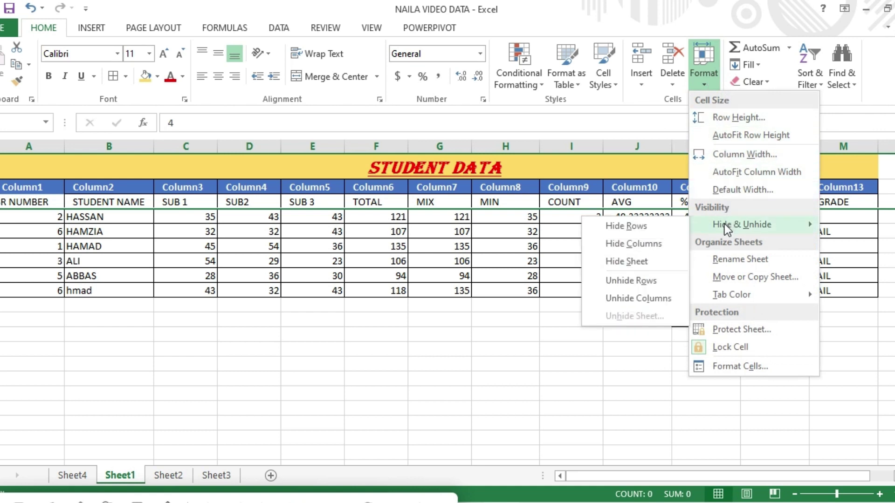
{"action": "left_click", "coordinate": [625, 298]}
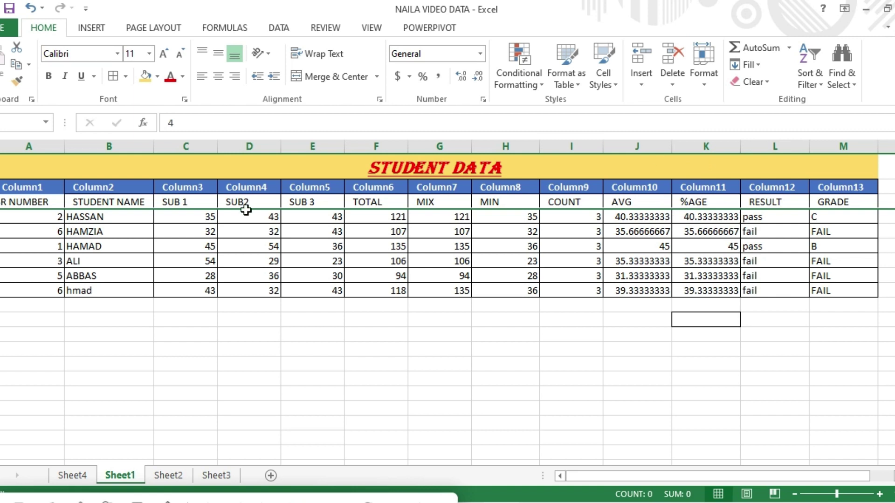
{"action": "left_click", "coordinate": [706, 86]}
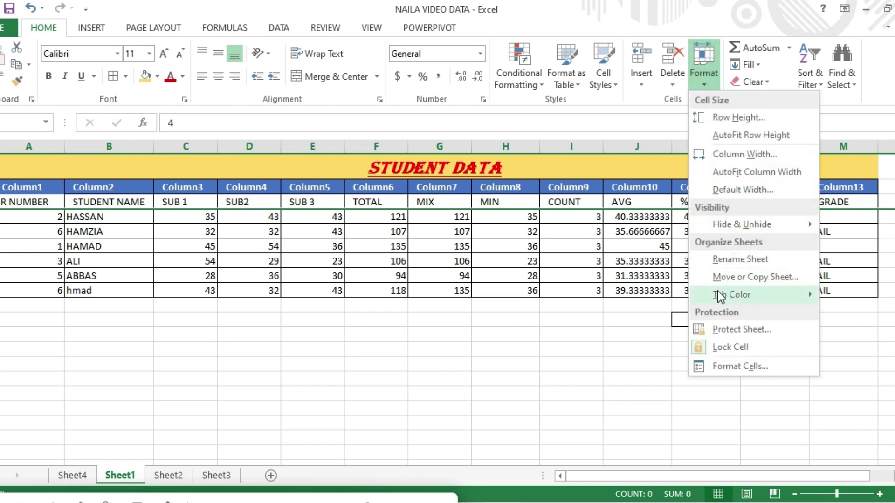
{"action": "mouse_move", "coordinate": [727, 226]}
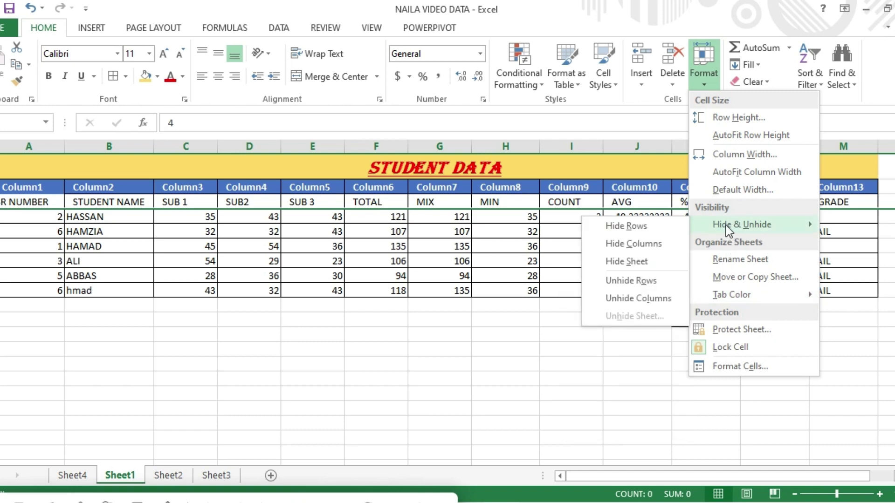
{"action": "left_click", "coordinate": [650, 282]}
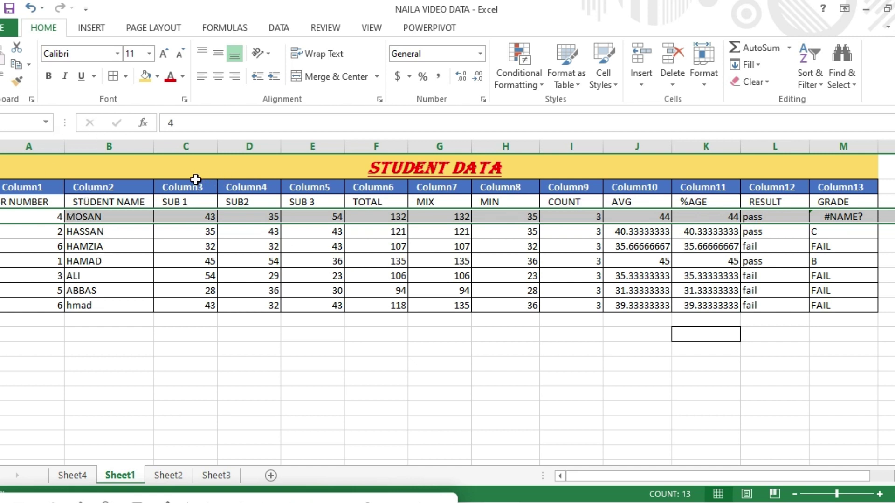
{"action": "left_click", "coordinate": [185, 146]}
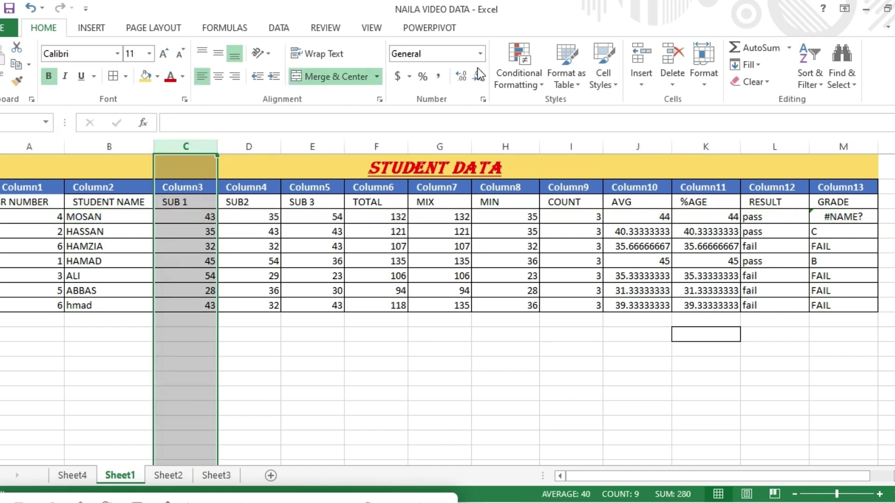
{"action": "left_click", "coordinate": [700, 84]}
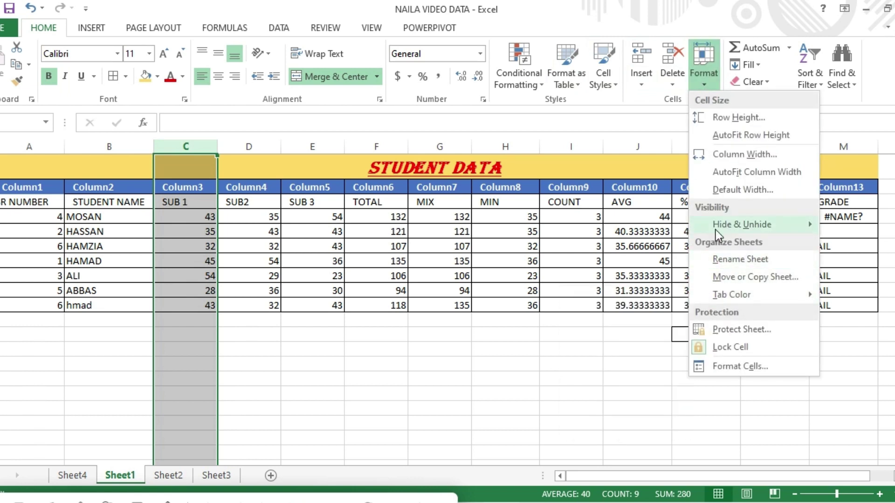
{"action": "mouse_move", "coordinate": [718, 226]}
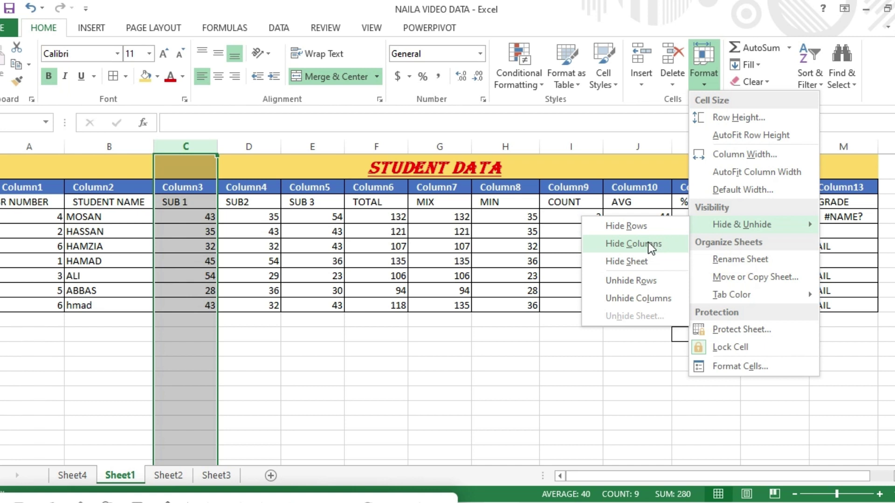
{"action": "left_click", "coordinate": [648, 242]}
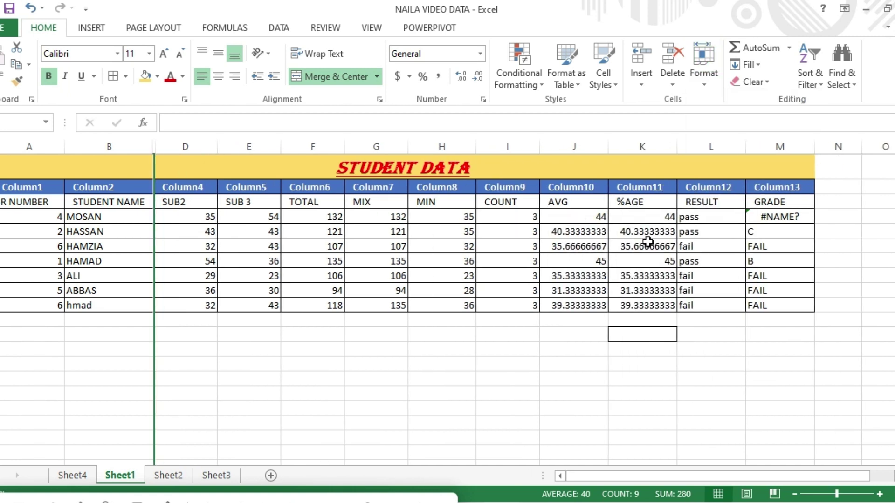
{"action": "left_click", "coordinate": [704, 79]}
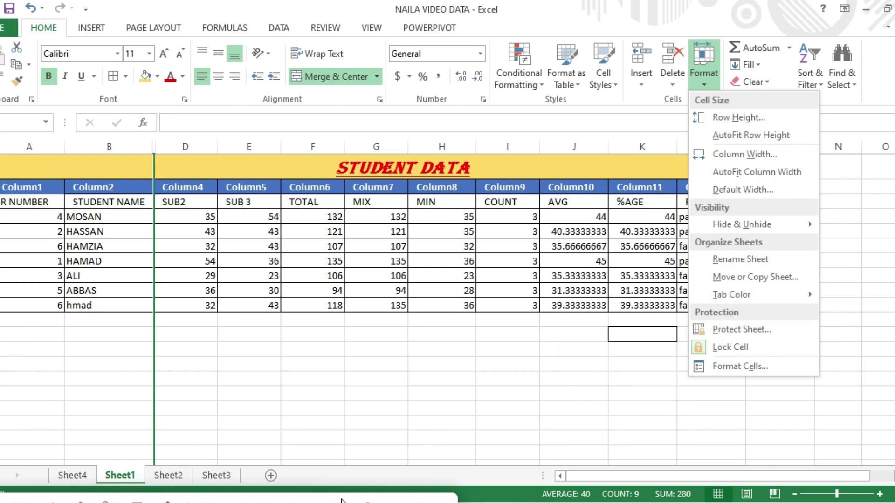
{"action": "left_click", "coordinate": [341, 501]}
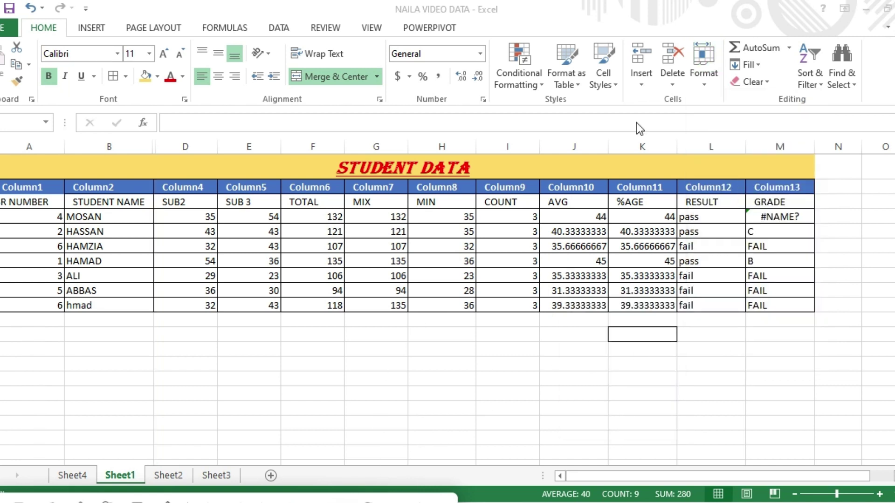
{"action": "left_click", "coordinate": [705, 82]}
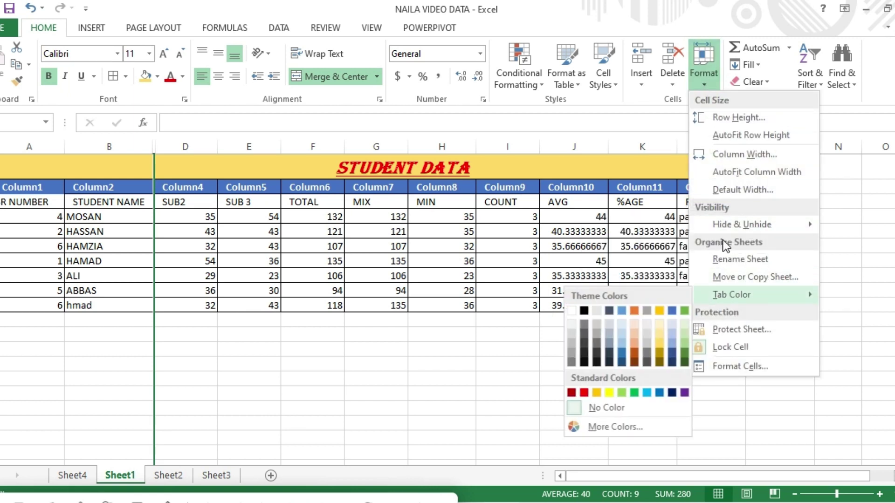
{"action": "mouse_move", "coordinate": [722, 225]}
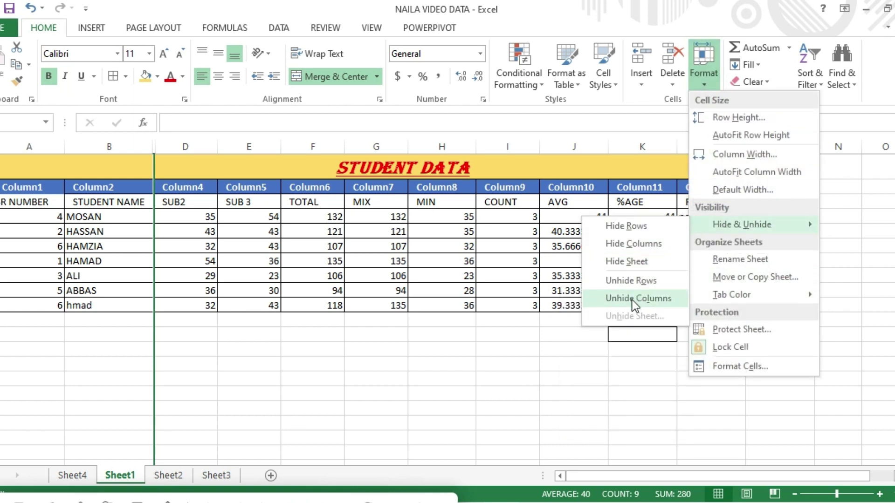
{"action": "left_click", "coordinate": [632, 299]}
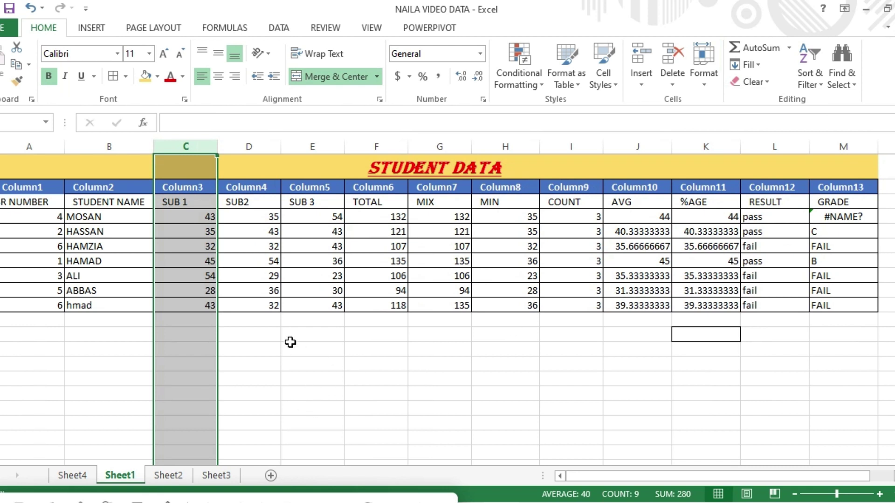
{"action": "left_click", "coordinate": [259, 324]}
{"action": "left_click", "coordinate": [32, 324]}
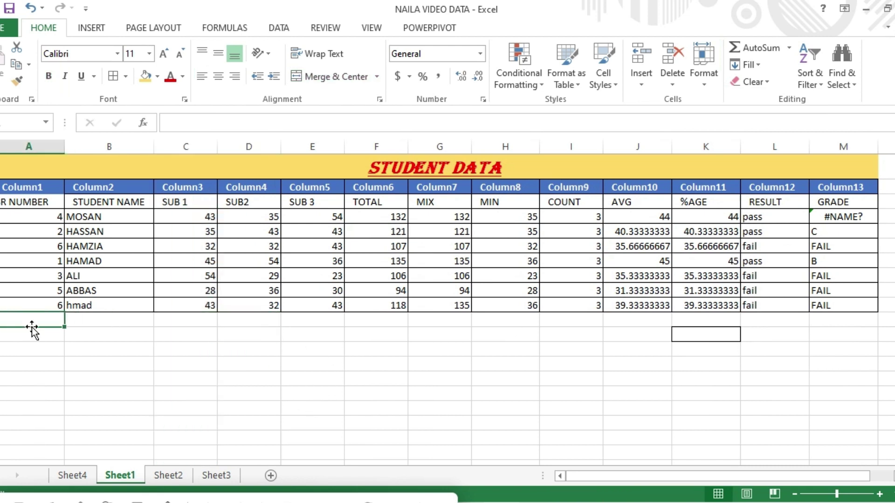
Rename the Sheet1 worksheet tab to 'sudent data'.
{"action": "left_click", "coordinate": [703, 78]}
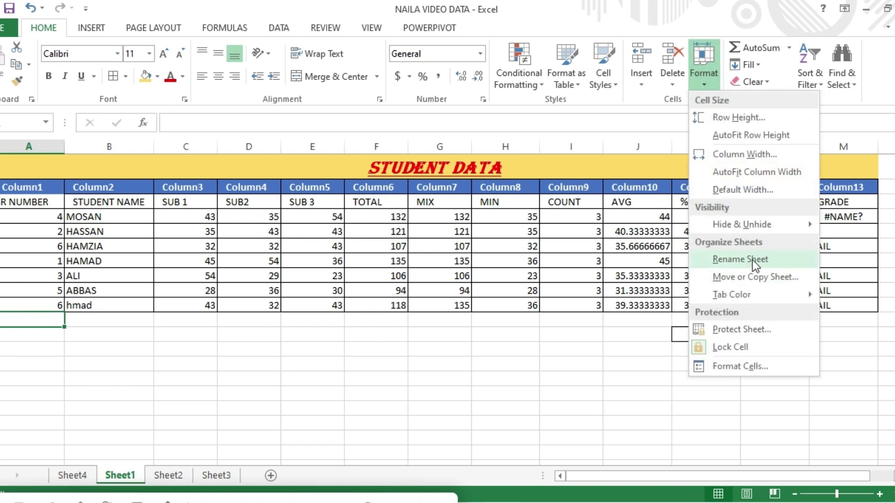
{"action": "left_click", "coordinate": [740, 260]}
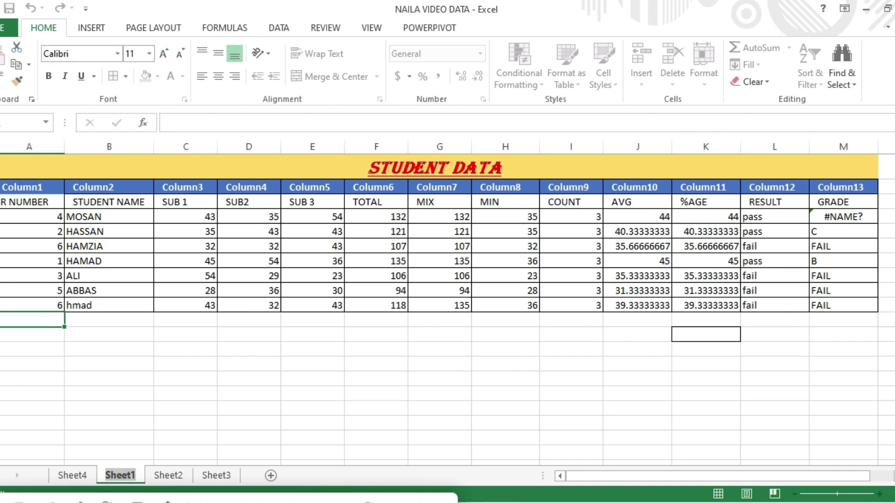
{"action": "key", "text": "BackSpace"}
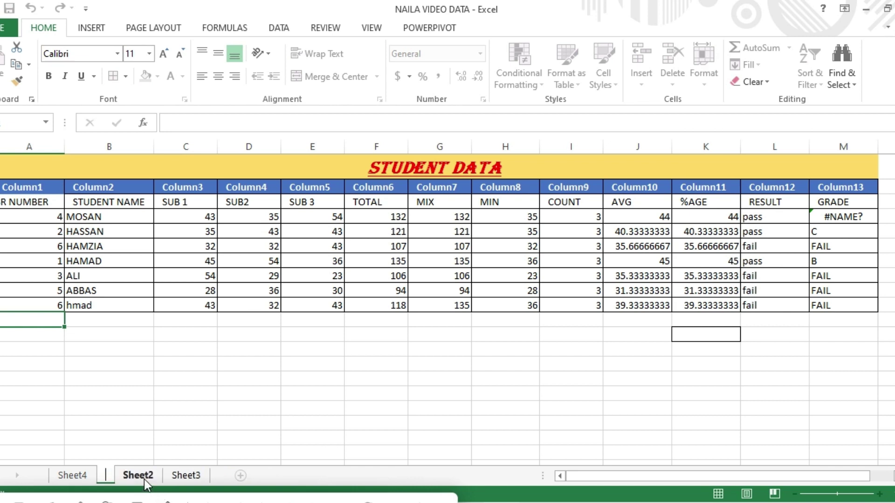
{"action": "type", "text": "su"}
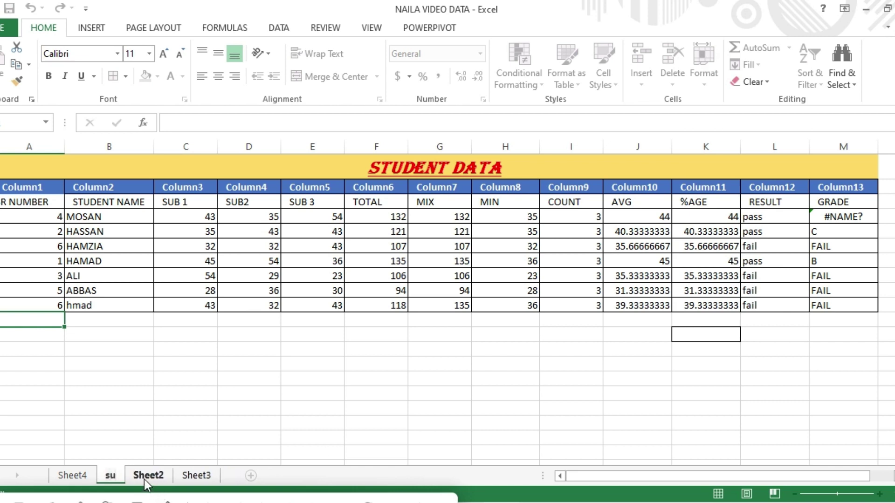
{"action": "type", "text": "den"}
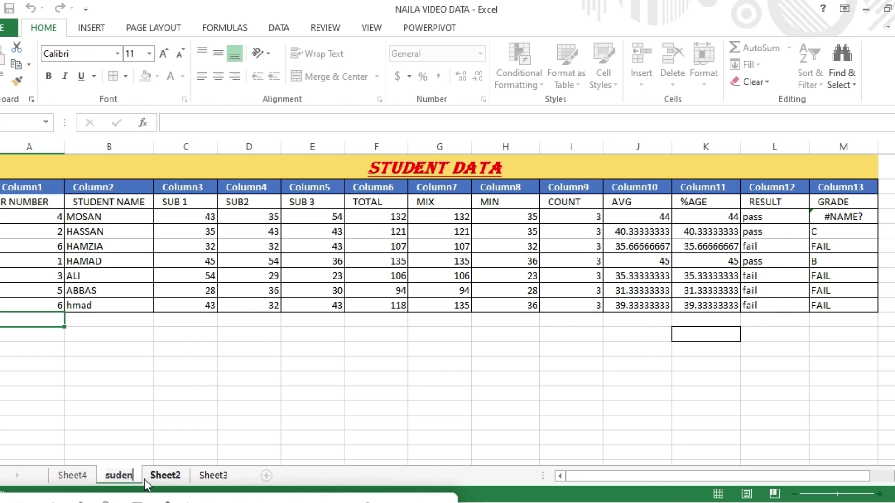
{"action": "type", "text": "t data"}
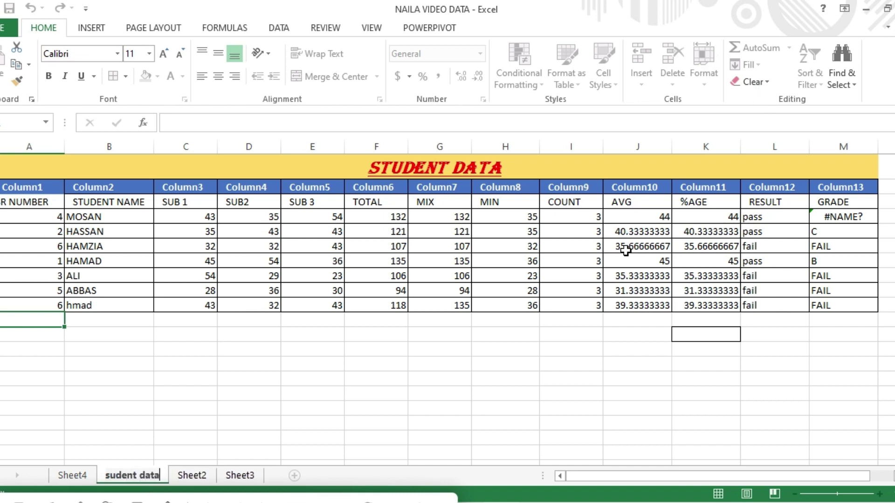
{"action": "left_click", "coordinate": [291, 453]}
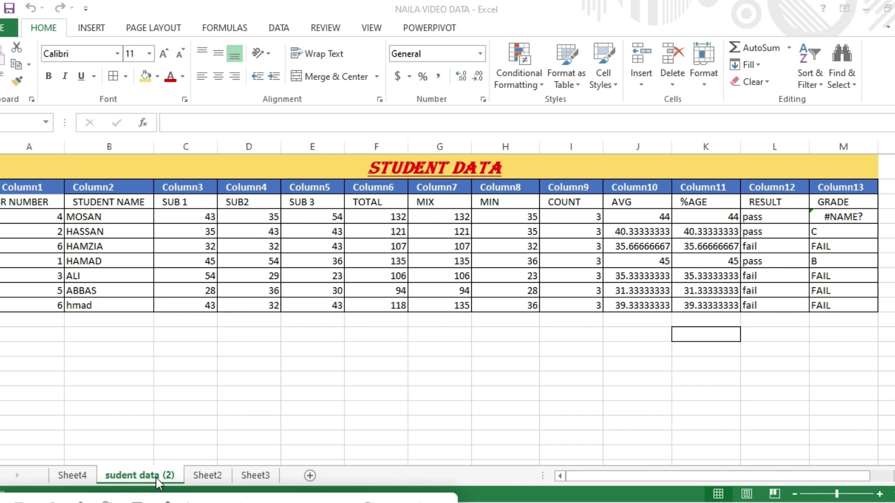
Copy the student sheet, placing it before sudent data (2), to create sudent data (3).
{"action": "left_click", "coordinate": [705, 82]}
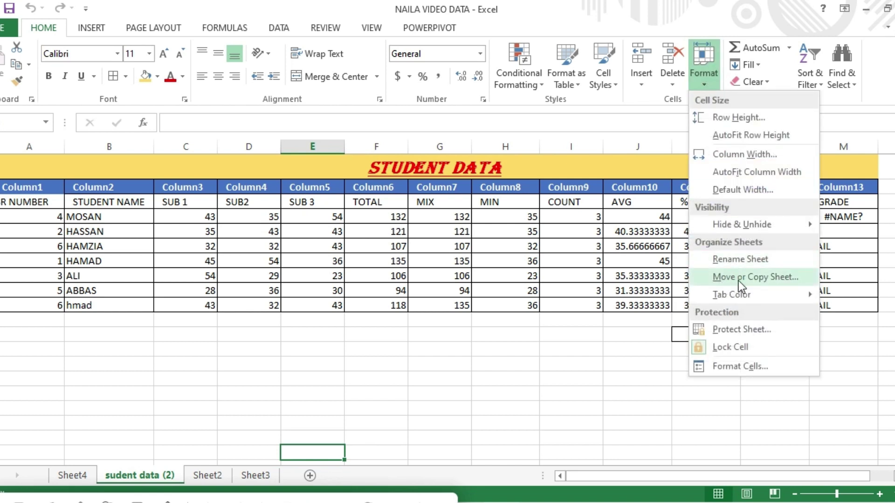
{"action": "left_click", "coordinate": [768, 279]}
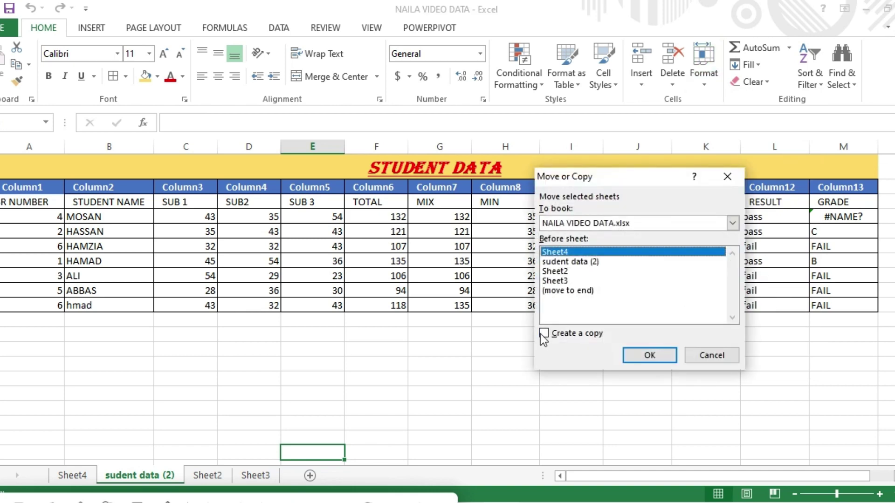
{"action": "left_click", "coordinate": [566, 262]}
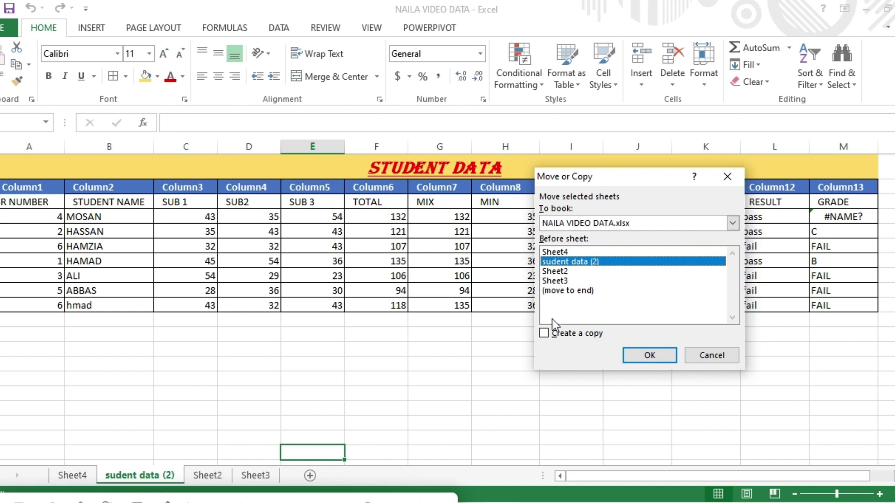
{"action": "left_click", "coordinate": [544, 334]}
{"action": "left_click", "coordinate": [649, 356]}
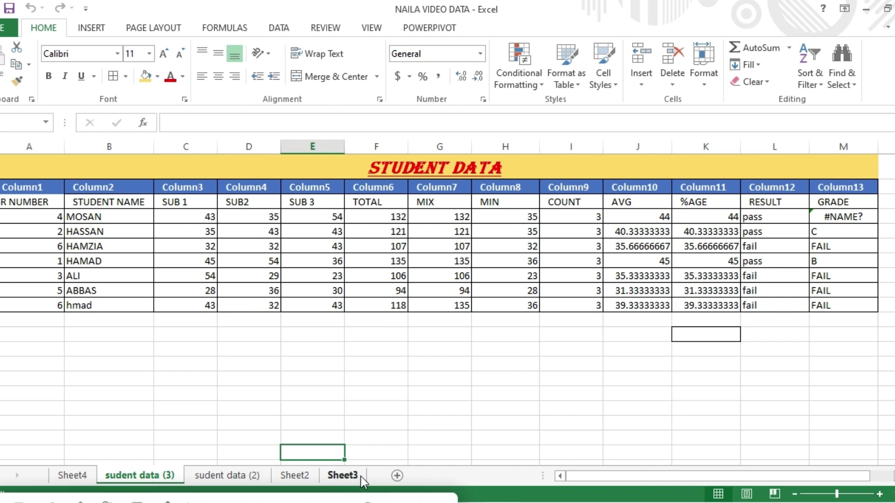
Set the copied sheet's tab colour to yellow.
{"action": "left_click", "coordinate": [706, 88]}
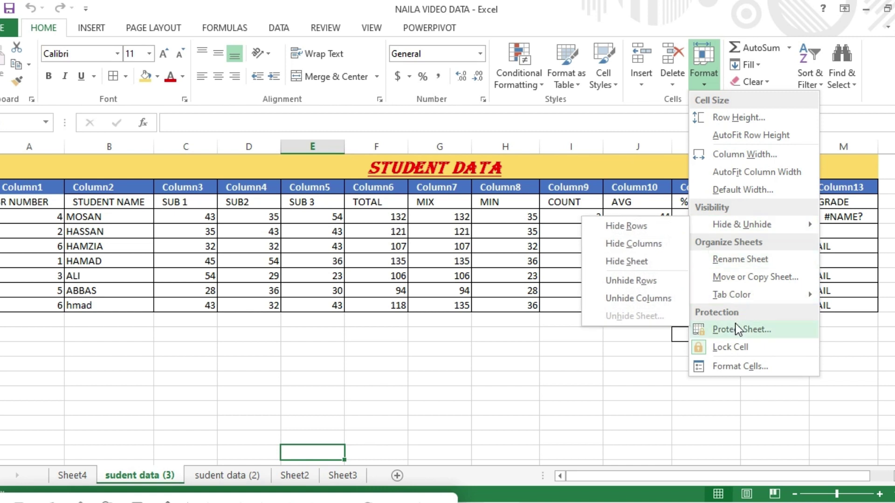
{"action": "mouse_move", "coordinate": [745, 296]}
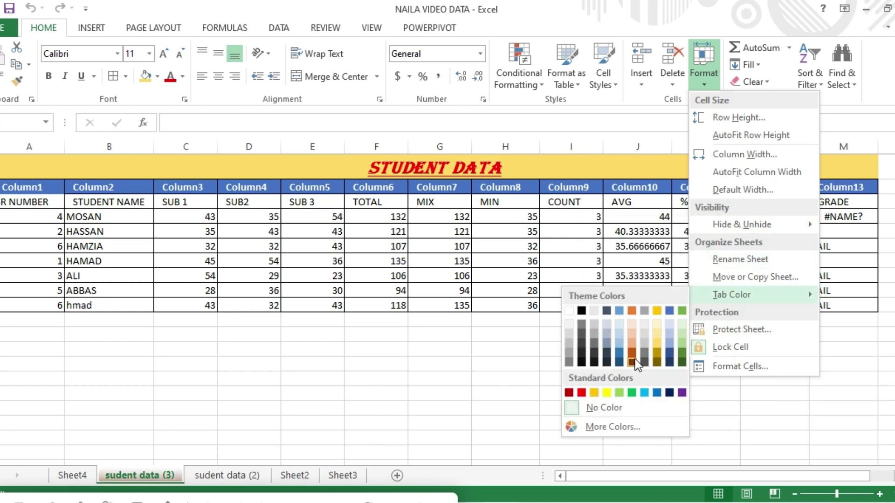
{"action": "left_click", "coordinate": [607, 393]}
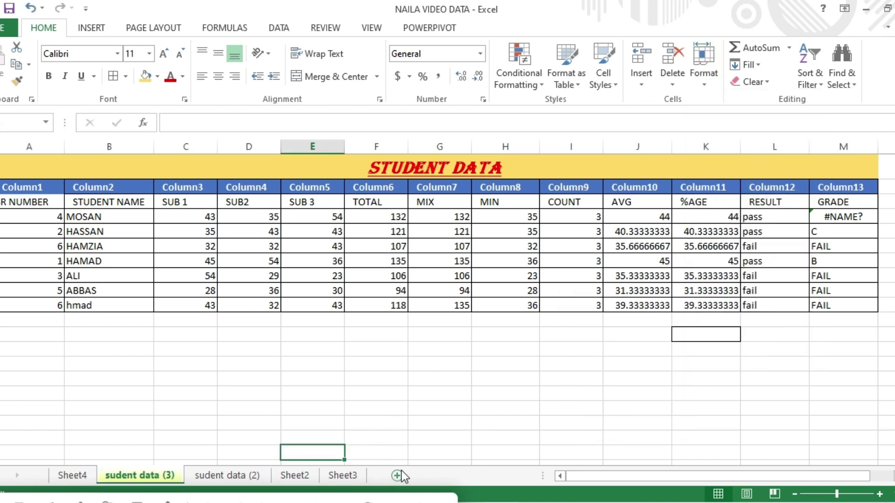
Protect the sudent data (3) sheet with a password, entering and confirming it.
{"action": "left_click", "coordinate": [338, 476]}
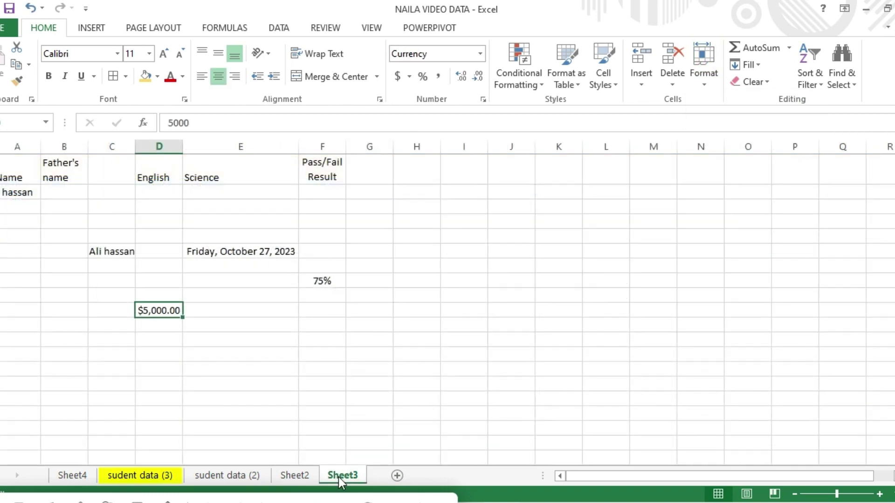
{"action": "left_click", "coordinate": [154, 475]}
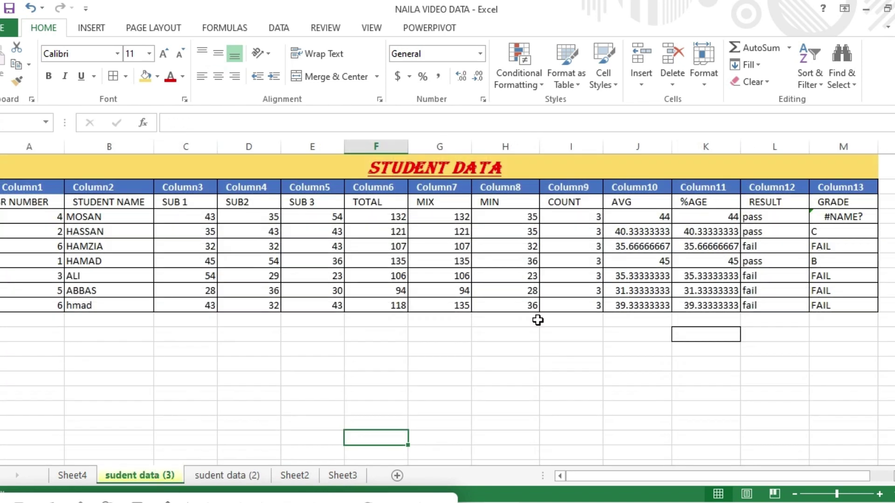
{"action": "left_click", "coordinate": [707, 85]}
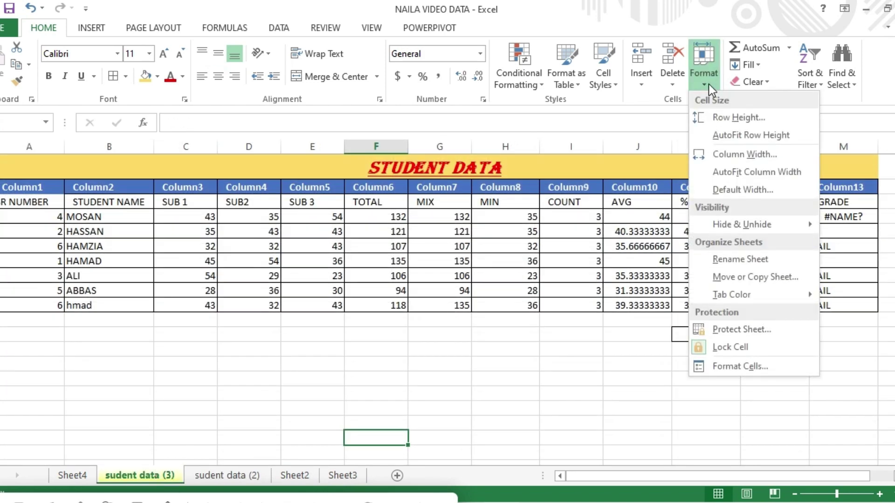
{"action": "left_click", "coordinate": [749, 331]}
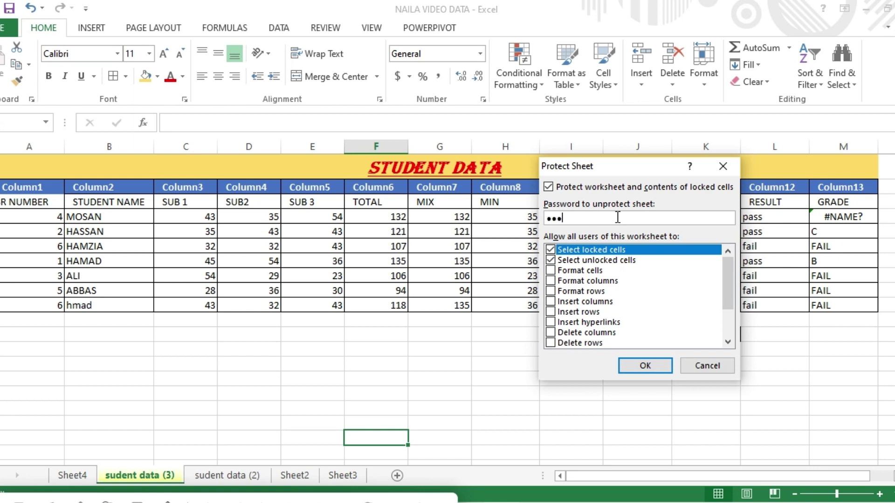
{"action": "left_click", "coordinate": [638, 366]}
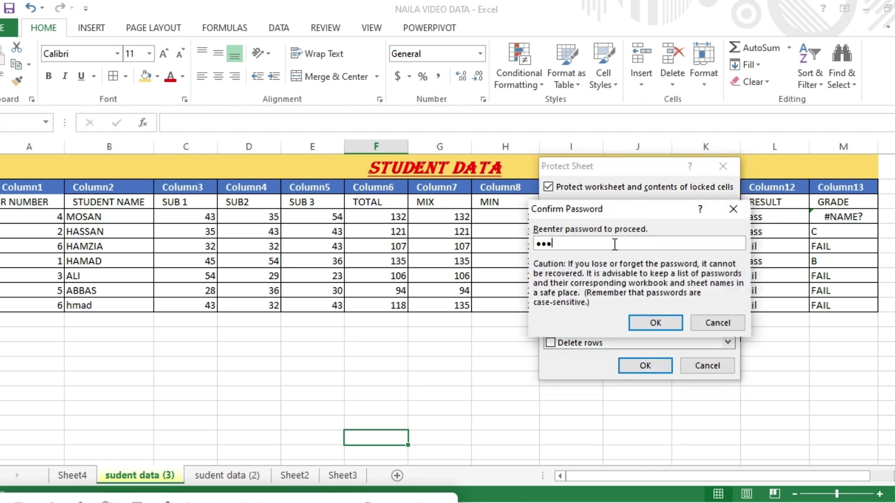
{"action": "left_click", "coordinate": [645, 321]}
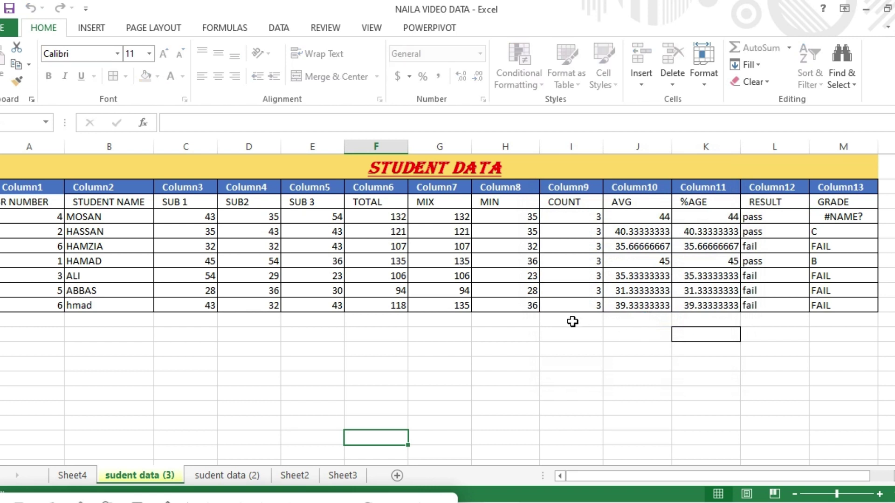
Test the protection by trying to edit a mark and a MIX value, dismissing each warning.
{"action": "left_click", "coordinate": [451, 262]}
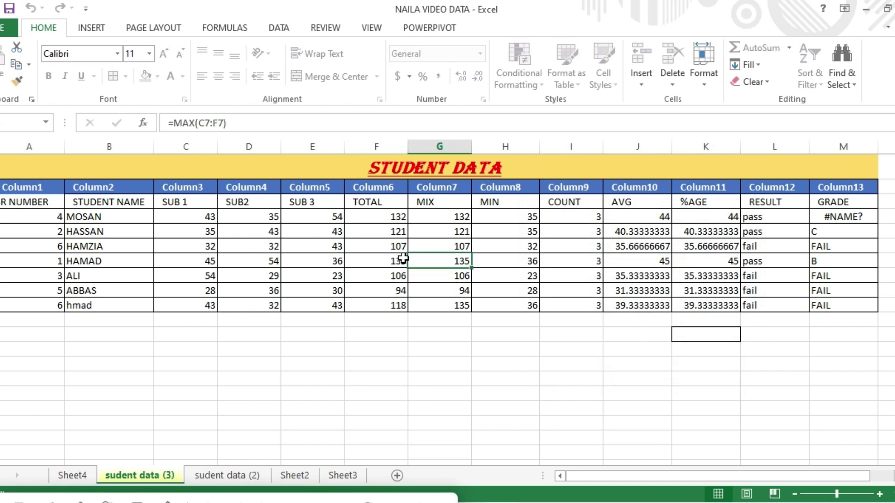
{"action": "left_click", "coordinate": [364, 259]}
{"action": "left_click", "coordinate": [296, 259]}
{"action": "double_click", "coordinate": [234, 259]}
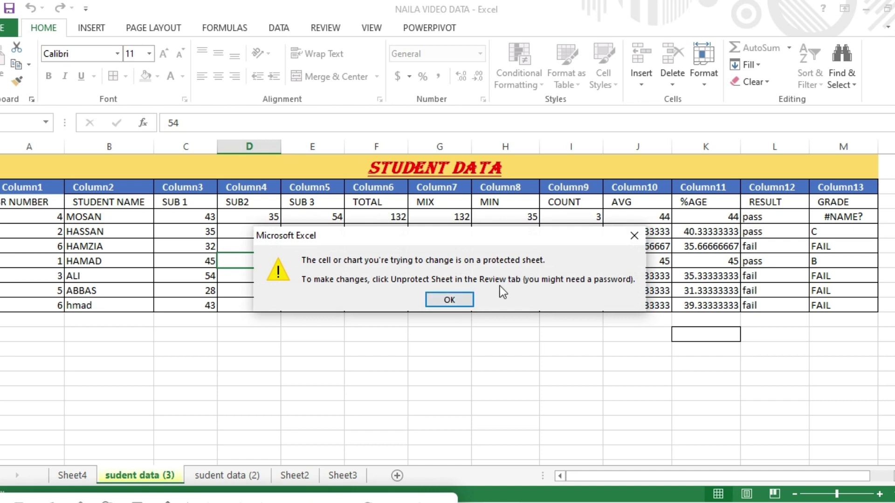
{"action": "left_click", "coordinate": [464, 298]}
{"action": "double_click", "coordinate": [453, 289]}
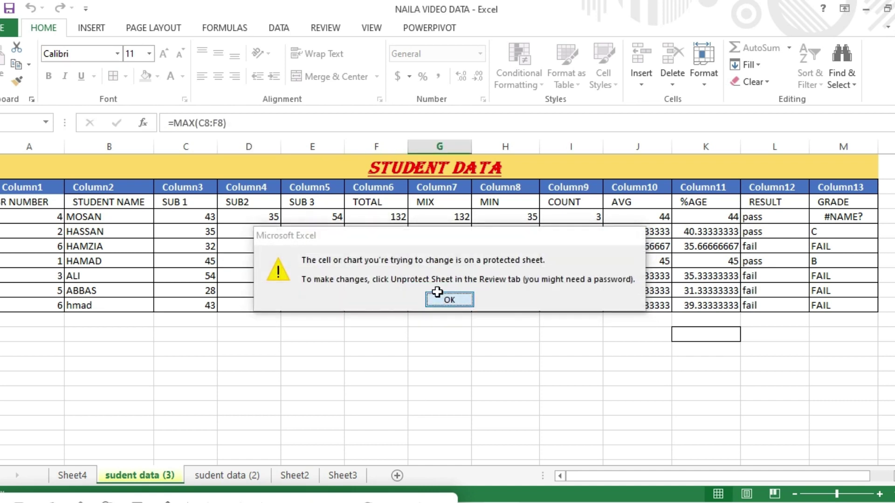
{"action": "left_click", "coordinate": [440, 298]}
{"action": "left_click", "coordinate": [708, 87]}
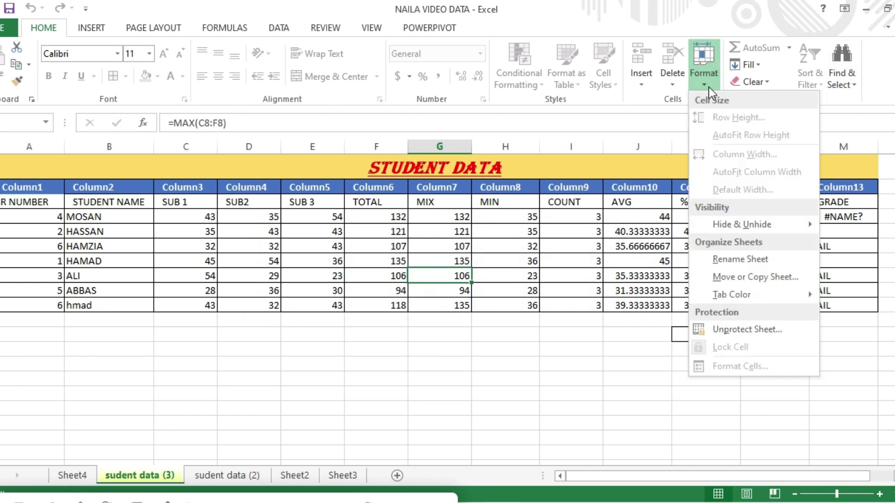
Unprotect the sudent data (3) sheet by entering the sheet password.
{"action": "left_click", "coordinate": [742, 332]}
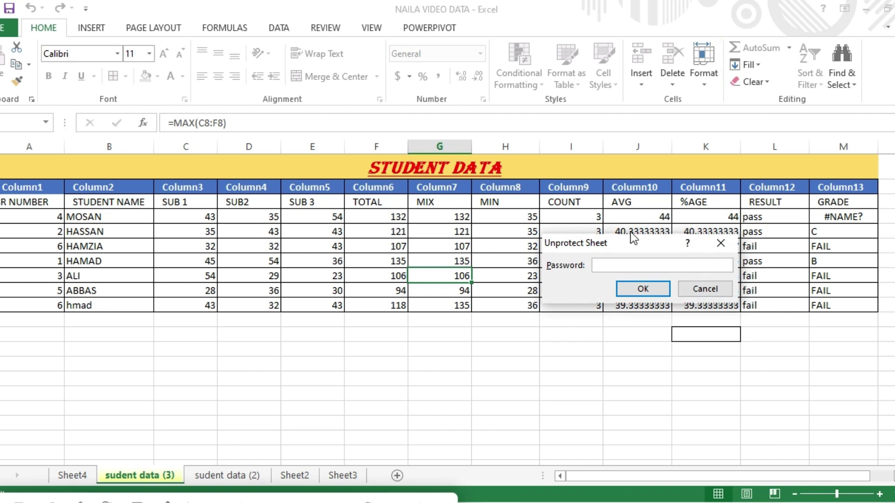
{"action": "type", "text": "123"}
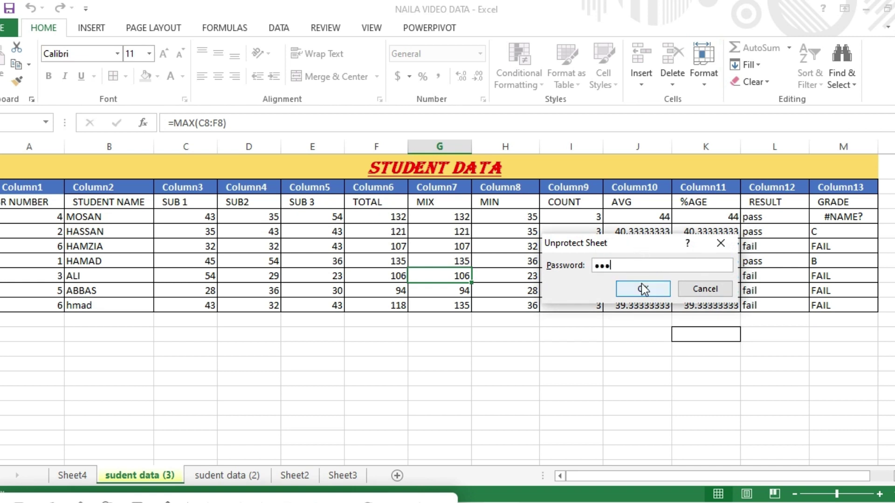
{"action": "left_click", "coordinate": [636, 289]}
Check the cells are editable by selecting COUNT and MIN values, undoing a stray typed letter.
{"action": "left_click", "coordinate": [585, 275]}
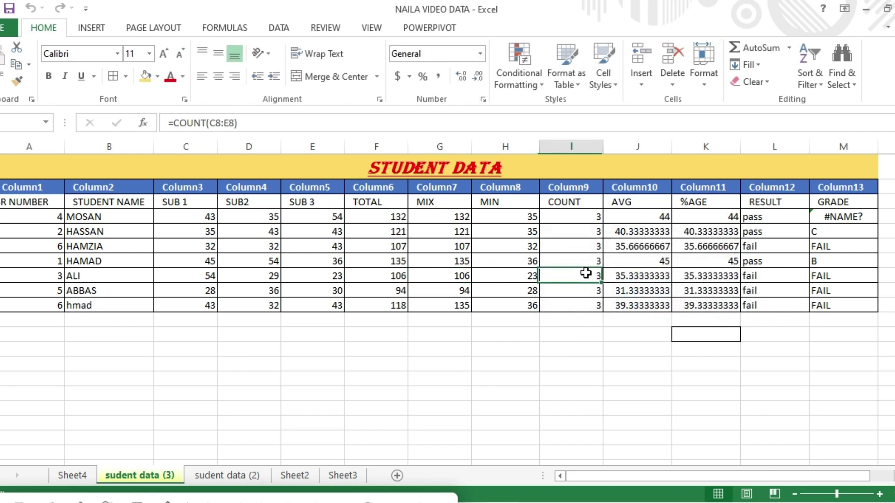
{"action": "left_click", "coordinate": [563, 292]}
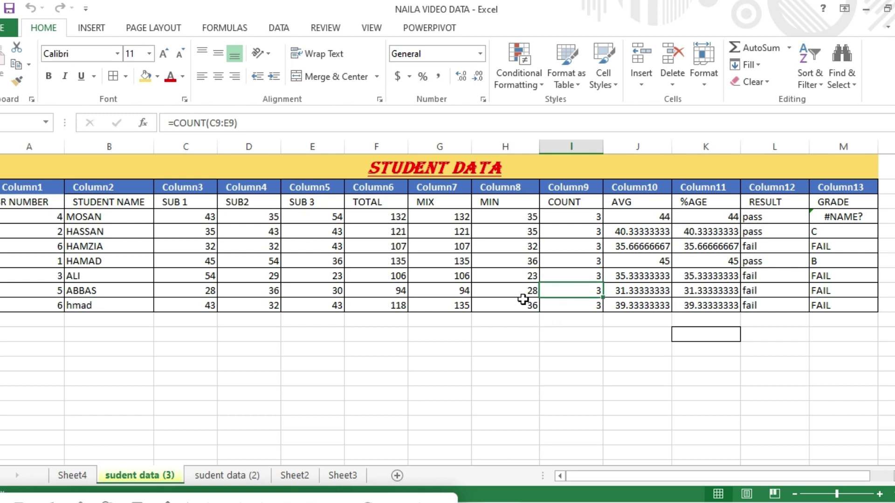
{"action": "left_click", "coordinate": [506, 309]}
{"action": "type", "text": "h"}
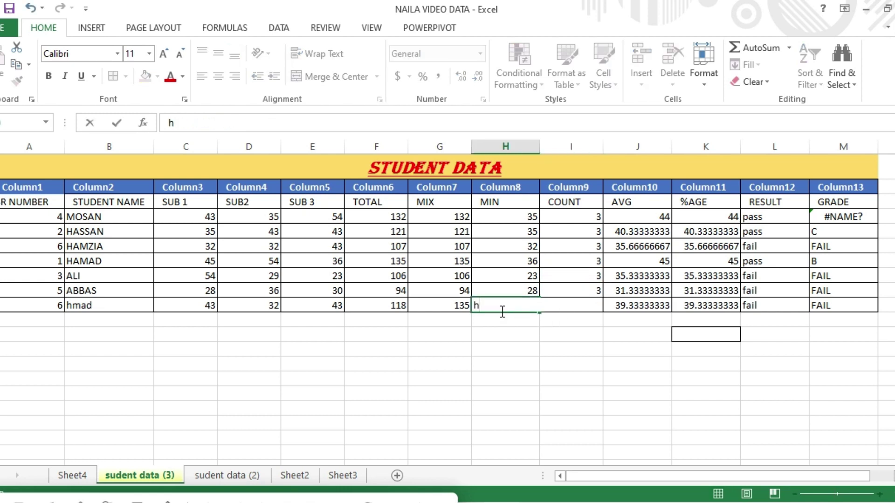
{"action": "key", "text": "ctrl+z"}
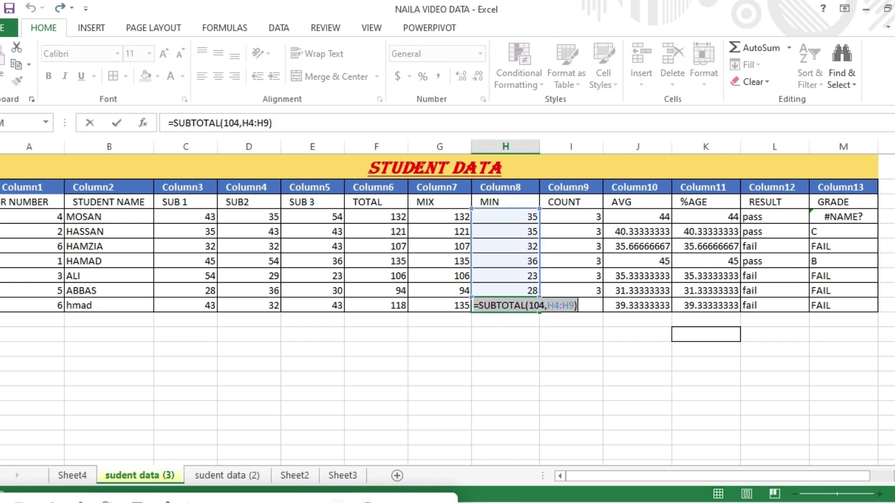
{"action": "key", "text": "Return"}
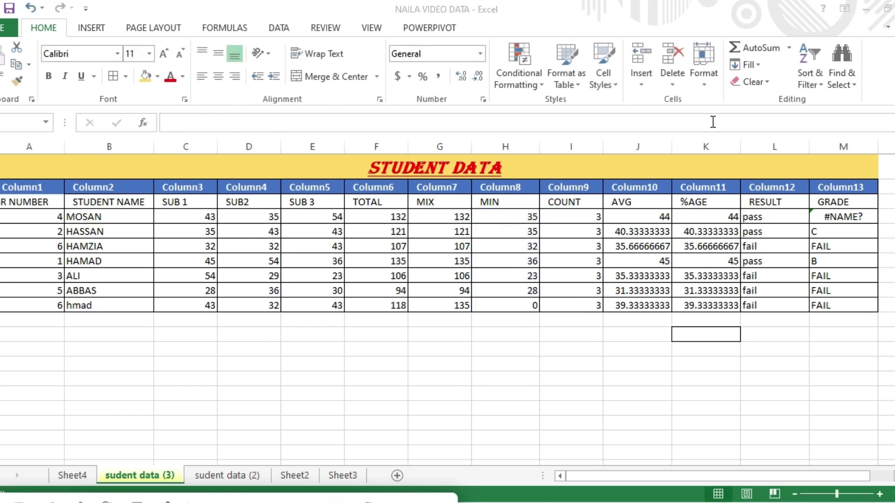
{"action": "left_click", "coordinate": [703, 87]}
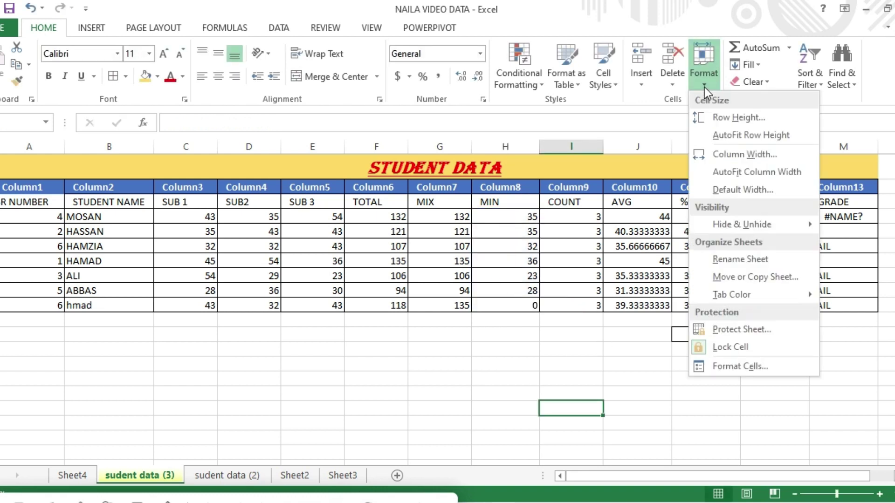
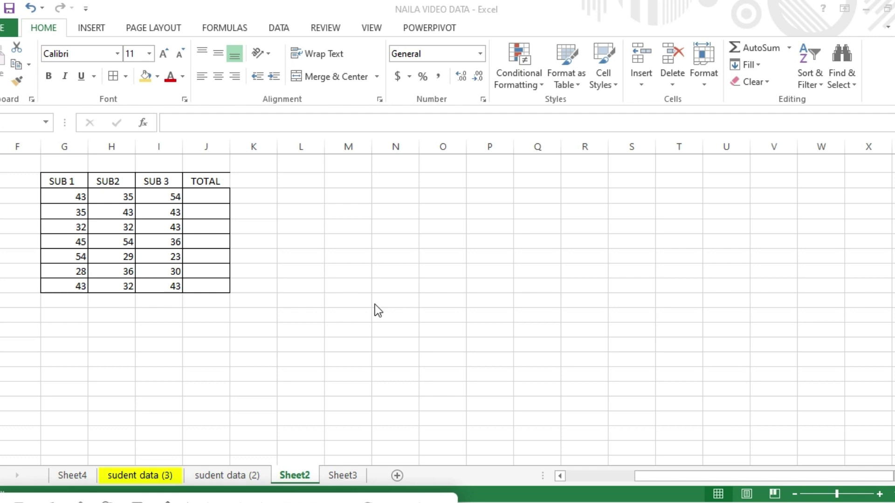
Insert an AutoSum SUM in the first TOTAL cell, then clear it again.
{"action": "left_click", "coordinate": [202, 200]}
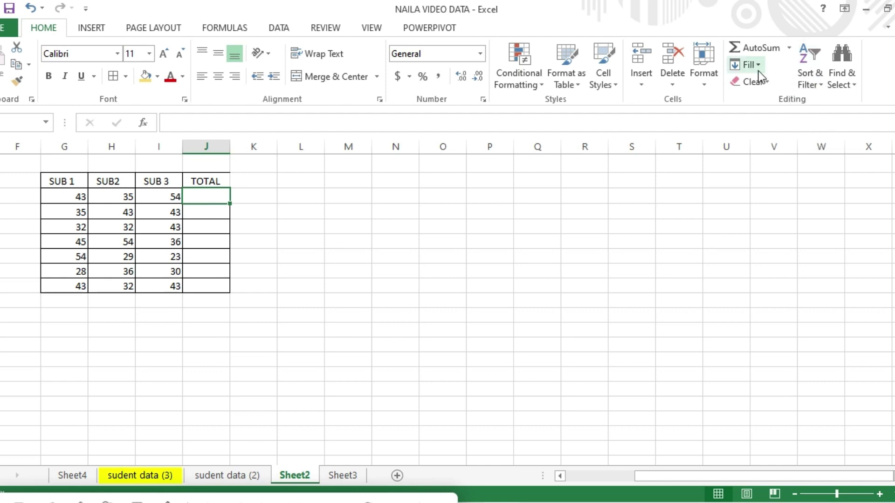
{"action": "left_click", "coordinate": [788, 49]}
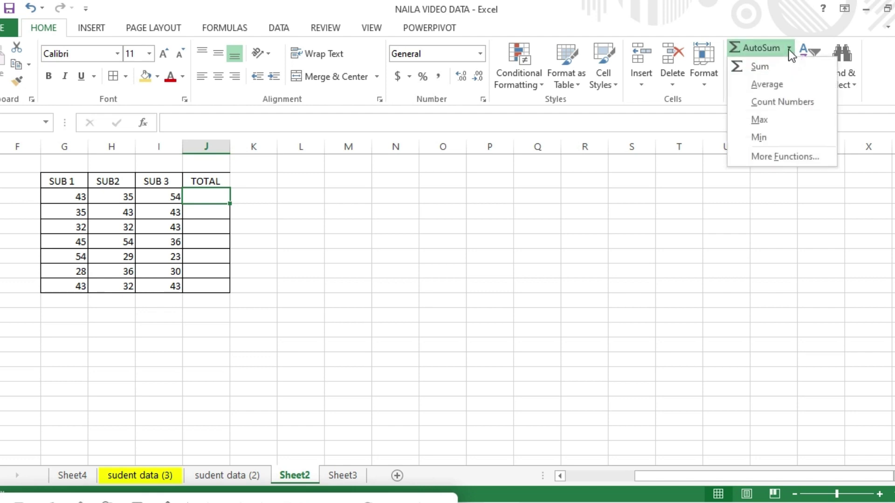
{"action": "left_click", "coordinate": [761, 66]}
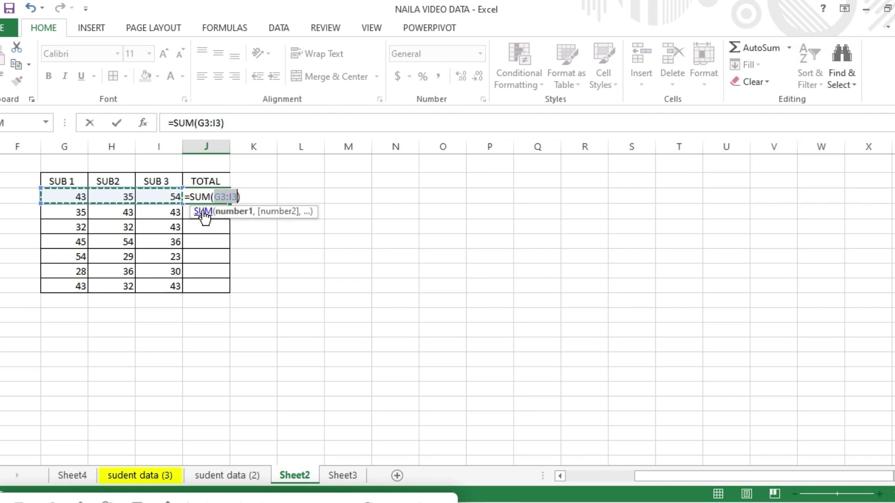
{"action": "key", "text": "Return"}
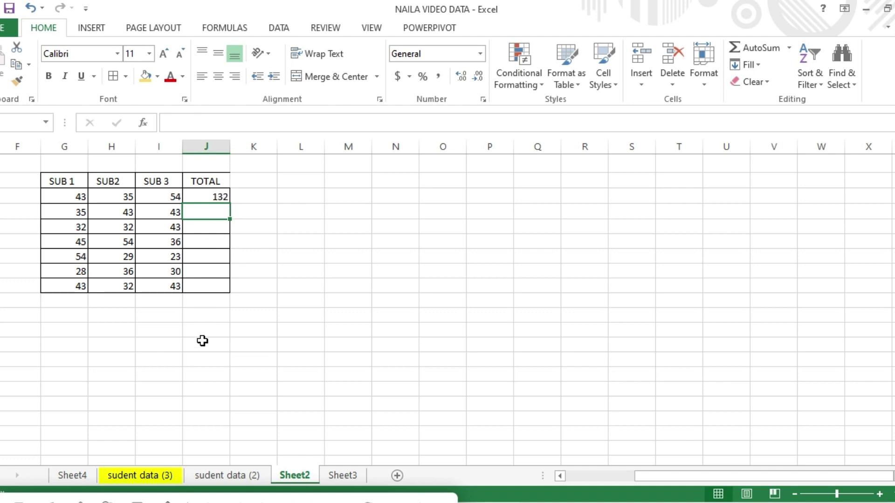
{"action": "left_click", "coordinate": [207, 198]}
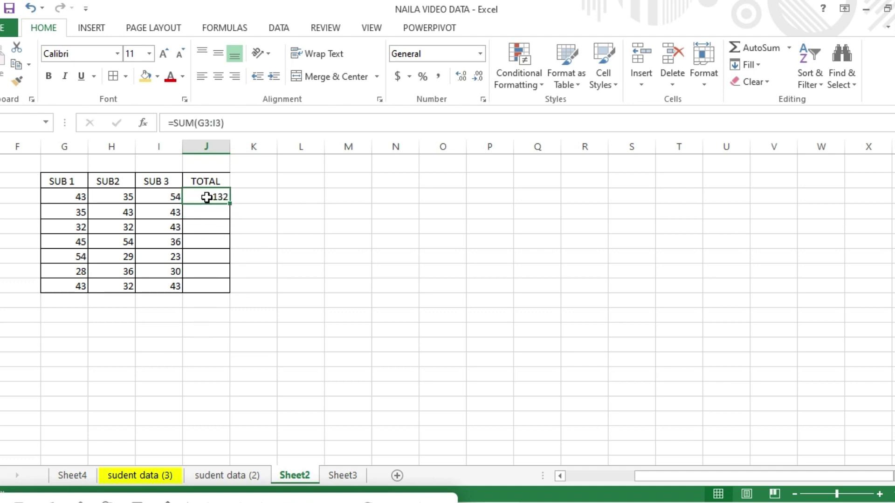
{"action": "double_click", "coordinate": [206, 198]}
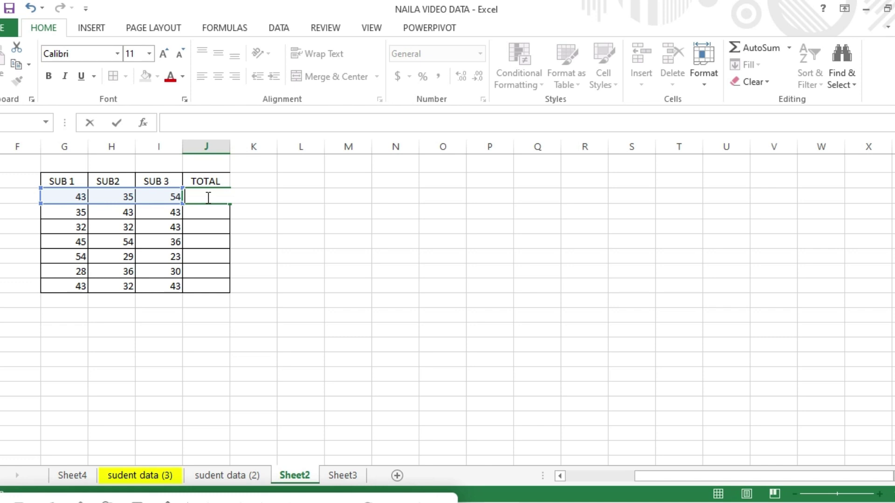
{"action": "key", "text": "Escape"}
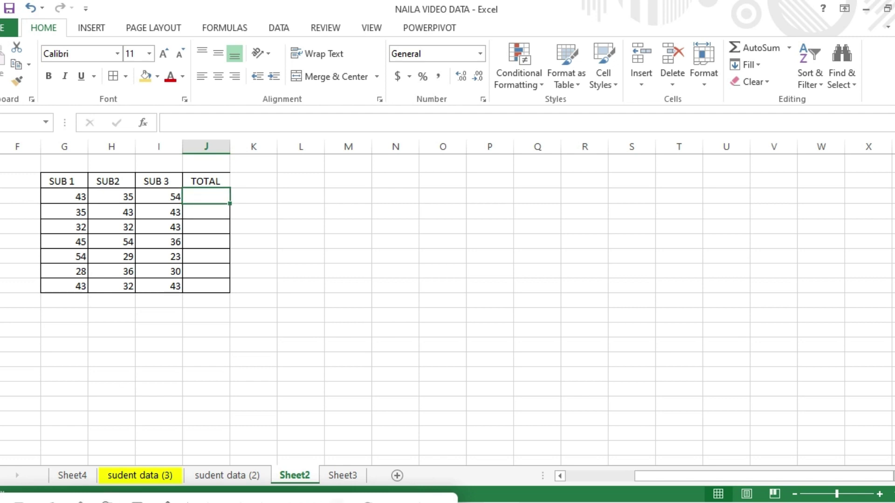
{"action": "left_click", "coordinate": [337, 502]}
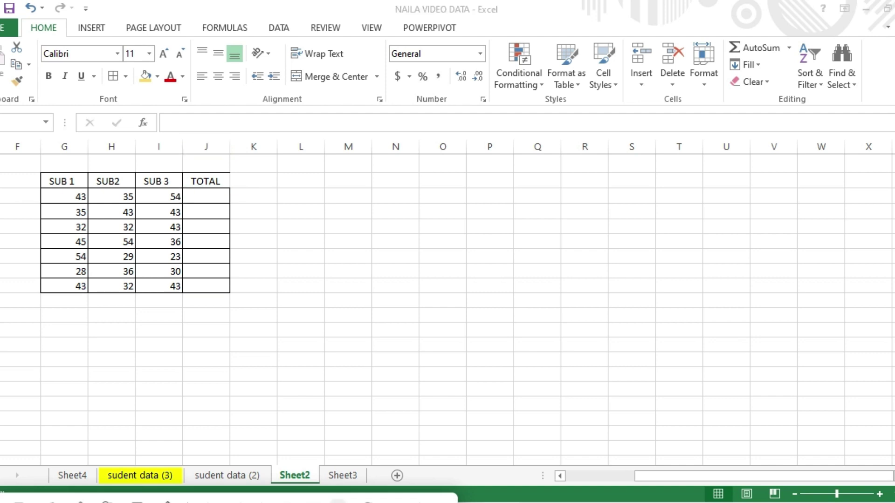
Try an AutoSum Average of the first row's marks in J3.
{"action": "left_click", "coordinate": [203, 196]}
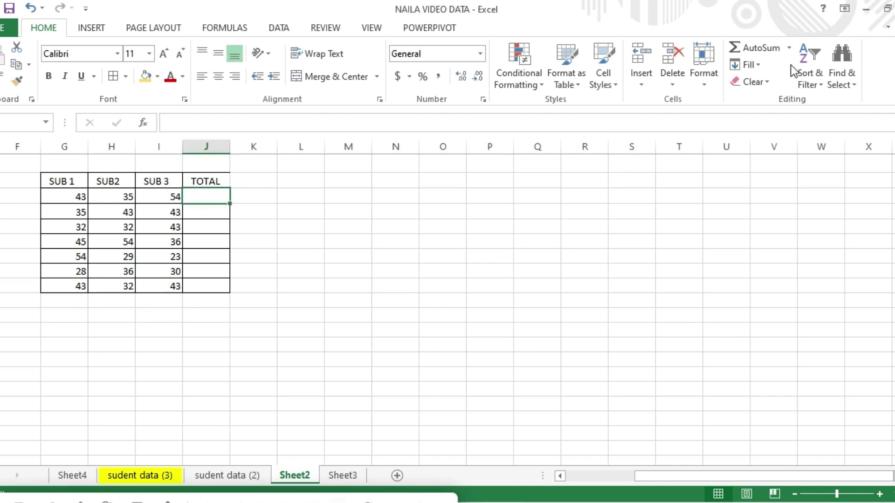
{"action": "left_click", "coordinate": [791, 49]}
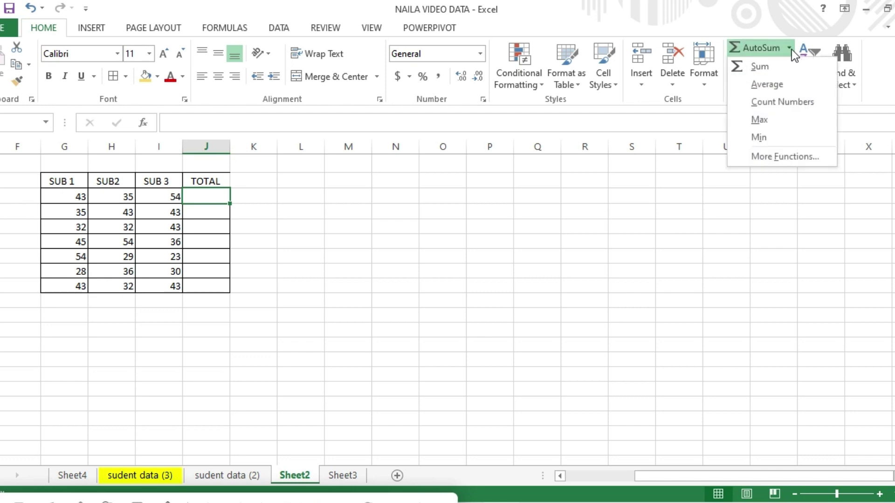
{"action": "left_click", "coordinate": [776, 82]}
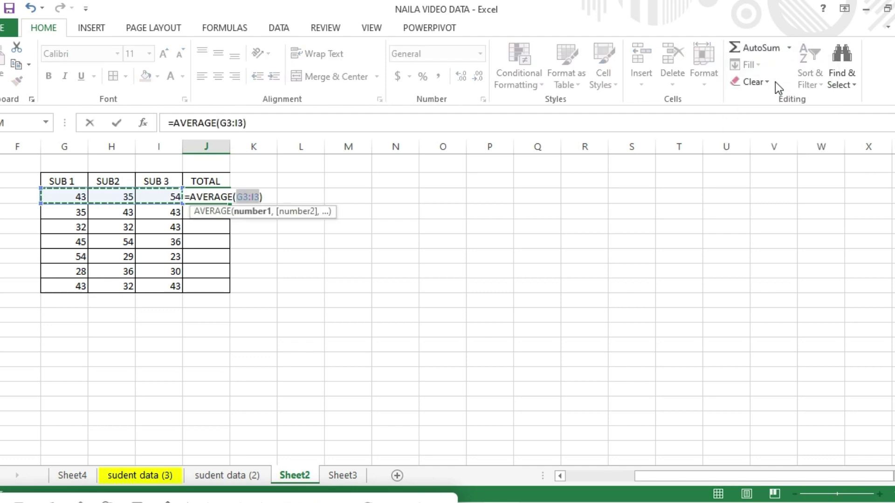
{"action": "key", "text": "Return"}
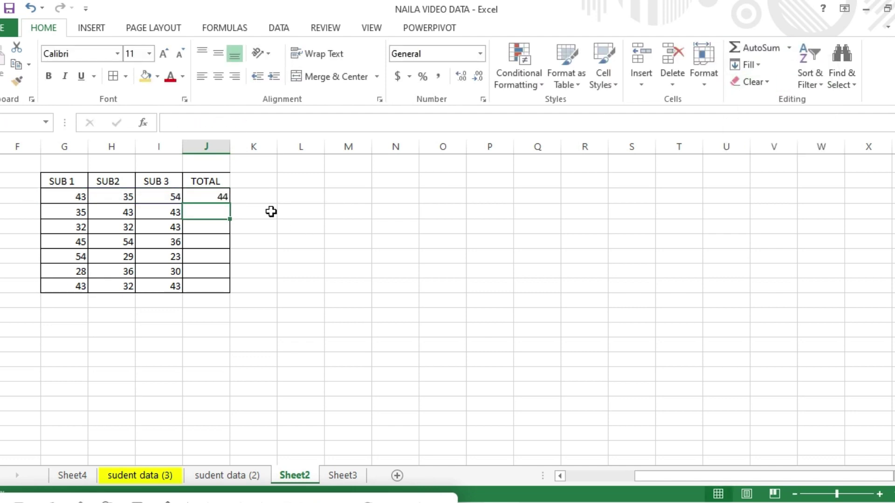
{"action": "left_click", "coordinate": [209, 196]}
{"action": "double_click", "coordinate": [210, 196]}
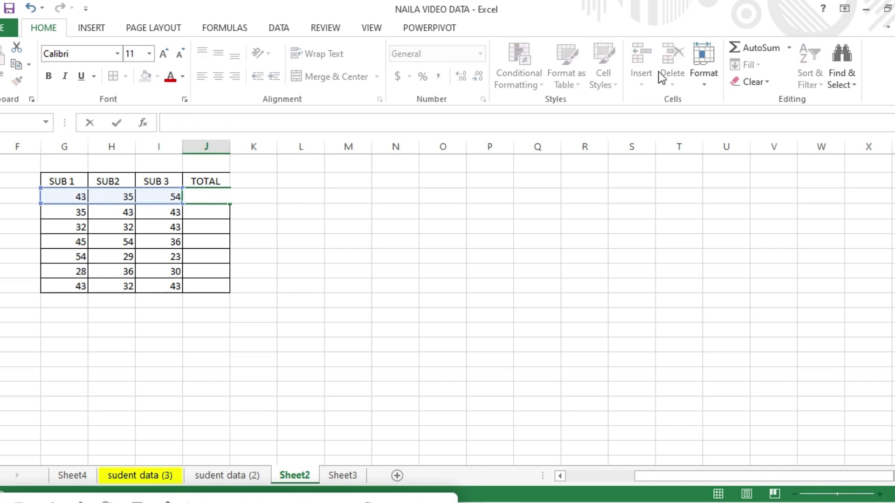
Replace it with an AutoSum Max of the row's marks, then empty the cell.
{"action": "left_click", "coordinate": [789, 48]}
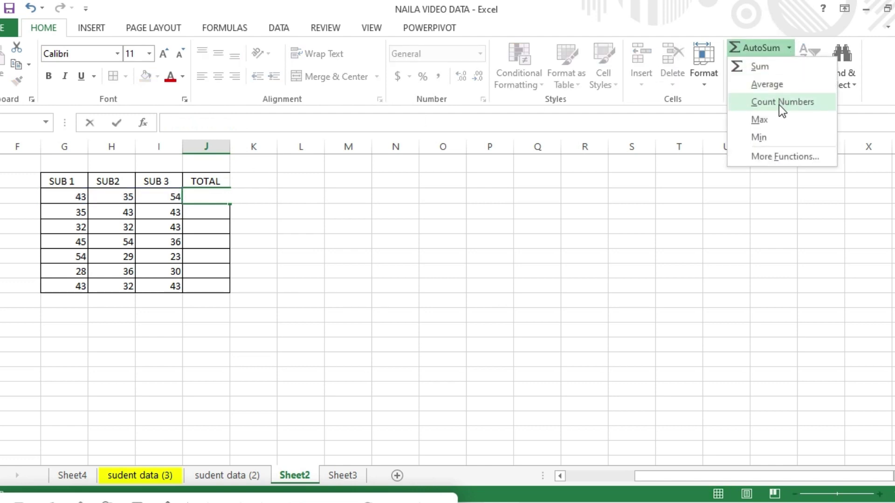
{"action": "key", "text": "Escape"}
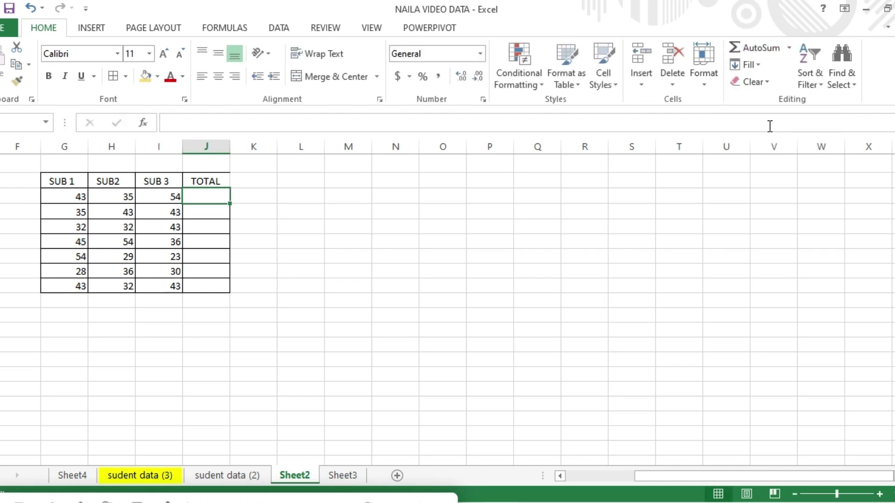
{"action": "left_click", "coordinate": [788, 48]}
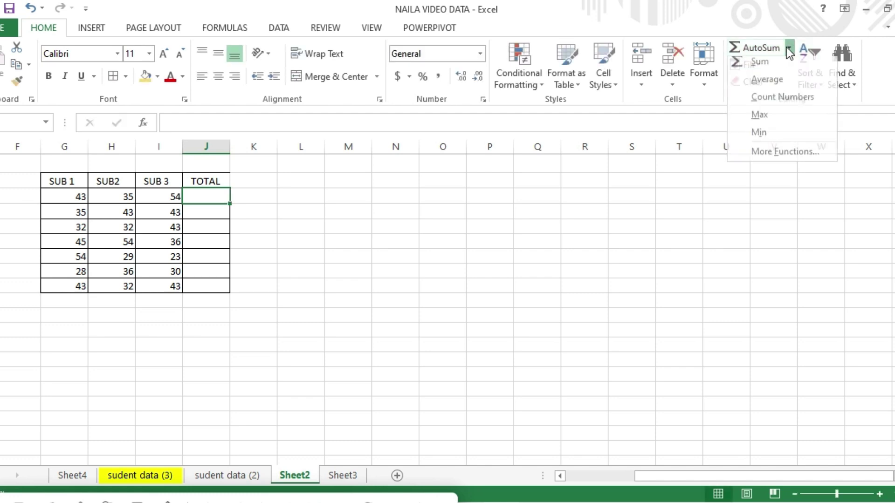
{"action": "left_click", "coordinate": [759, 120]}
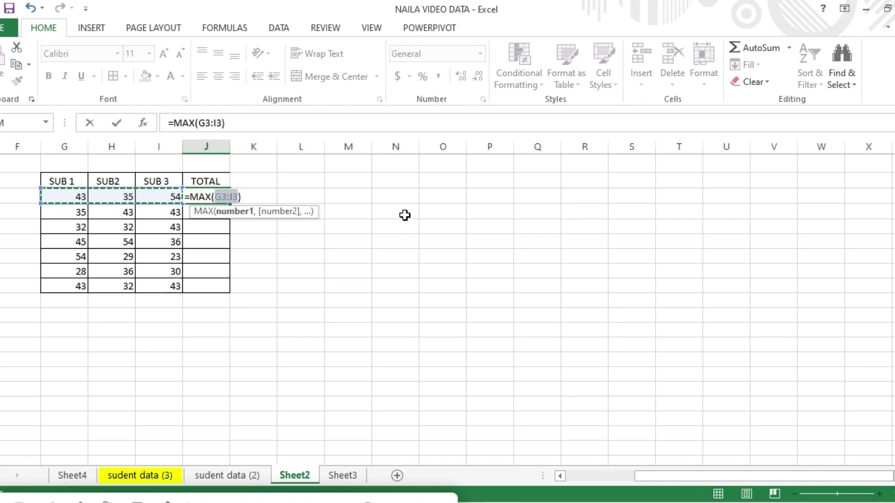
{"action": "key", "text": "Return"}
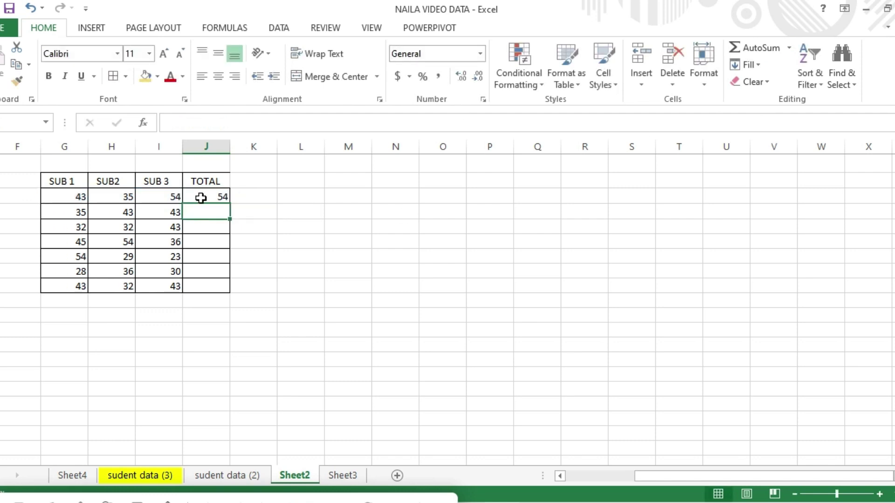
{"action": "left_click", "coordinate": [203, 196]}
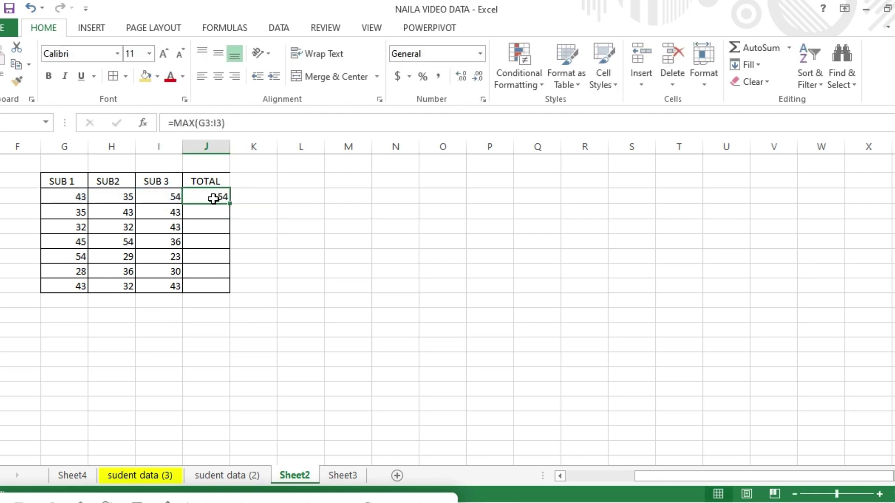
{"action": "double_click", "coordinate": [214, 199]}
{"action": "left_click", "coordinate": [777, 51]}
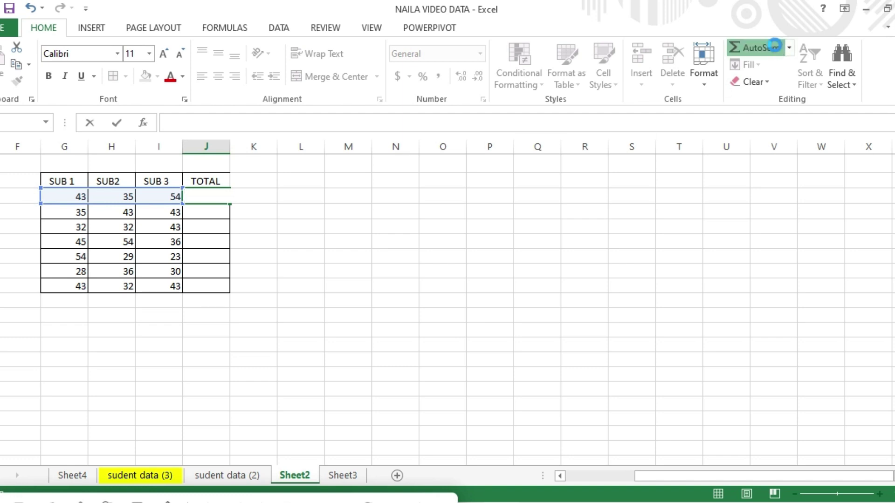
Sum J3's three marks and fill the formula down to J9 (132 through 118).
{"action": "left_click", "coordinate": [789, 47]}
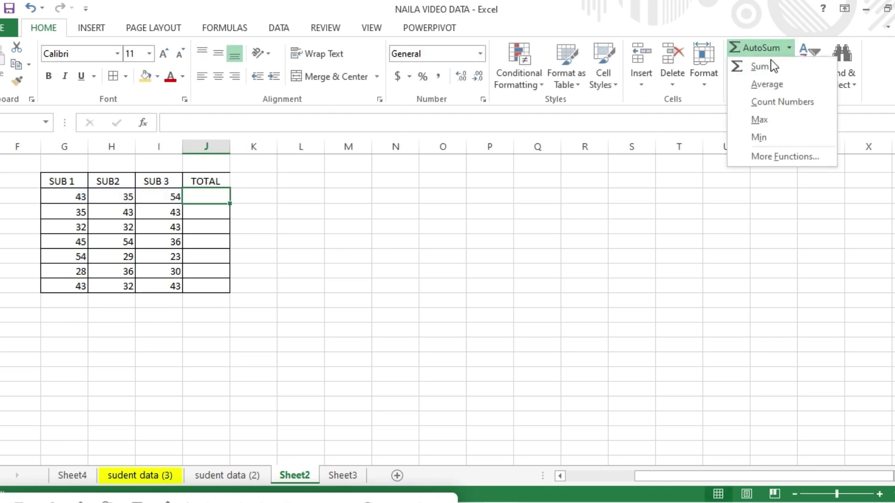
{"action": "left_click", "coordinate": [767, 65]}
{"action": "key", "text": "Return"}
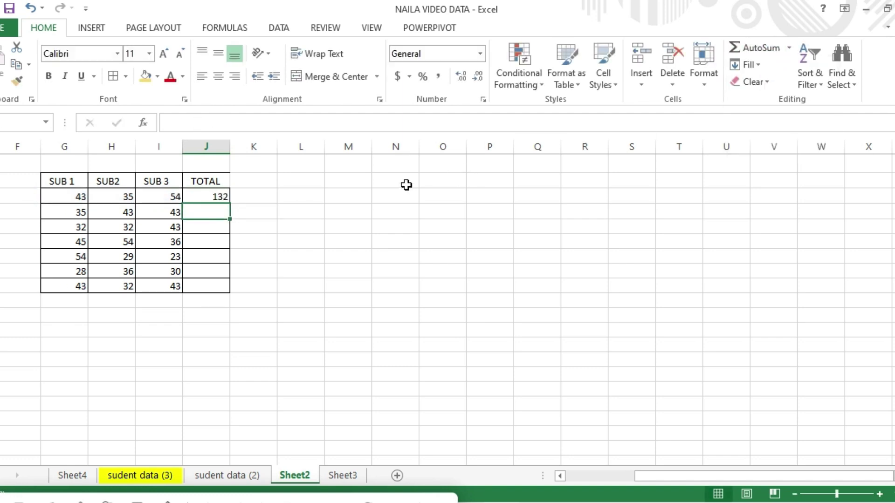
{"action": "left_click", "coordinate": [219, 197]}
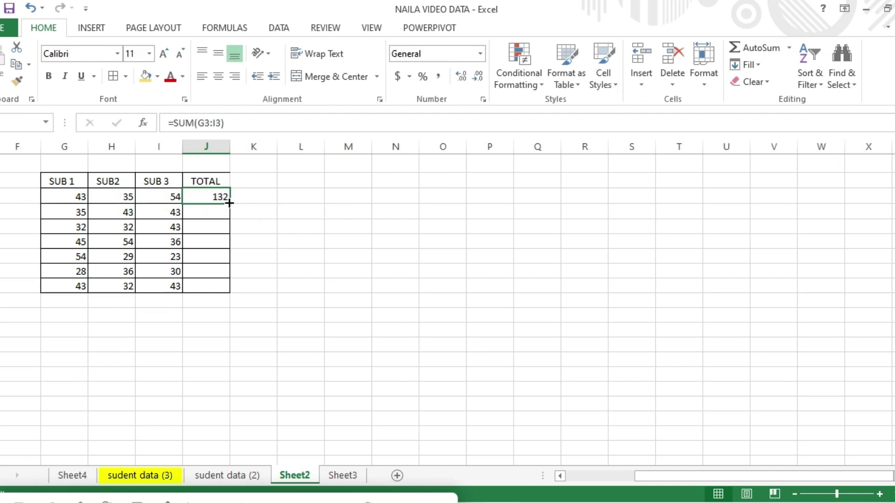
{"action": "left_click_drag", "start_coordinate": [228, 209], "coordinate": [220, 287]}
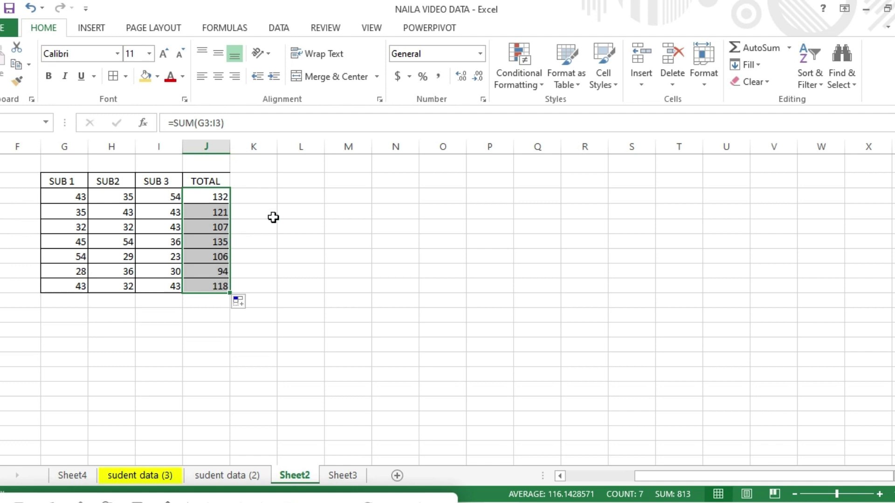
{"action": "left_click", "coordinate": [264, 206]}
{"action": "left_click", "coordinate": [405, 265]}
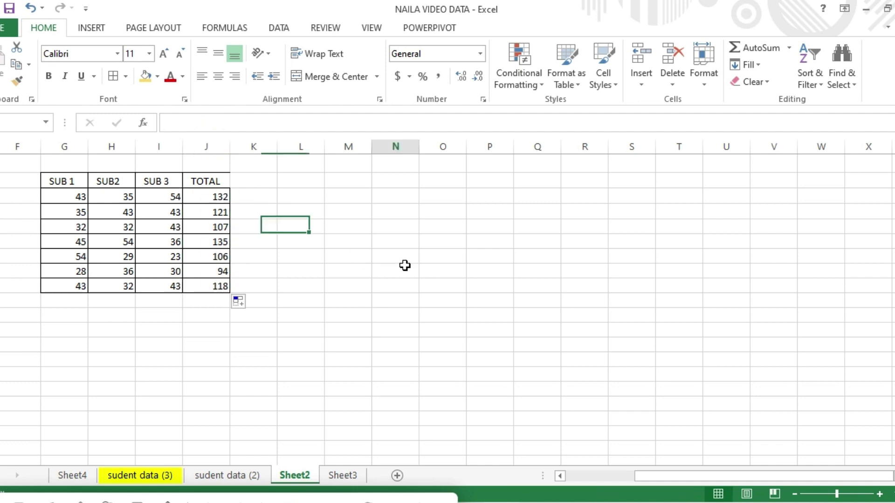
Enter the name ali in cell O8.
{"action": "left_click", "coordinate": [440, 274]}
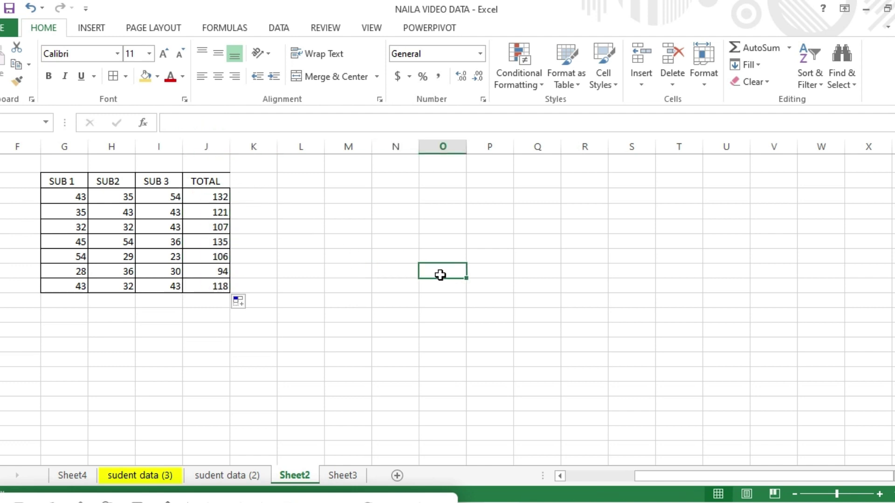
{"action": "type", "text": "ali"}
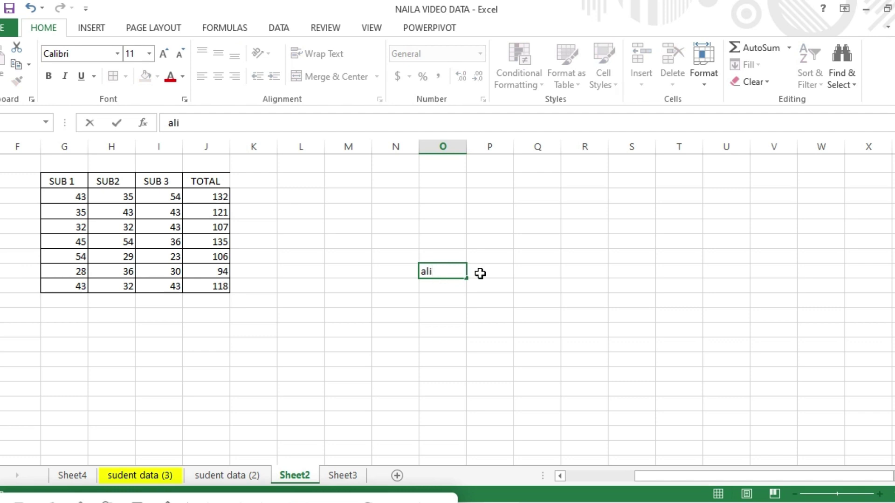
{"action": "left_click", "coordinate": [480, 273]}
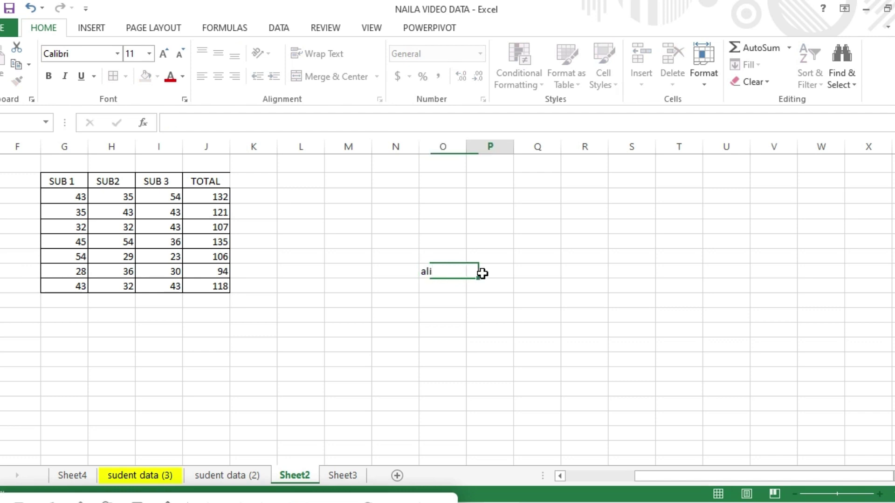
{"action": "left_click", "coordinate": [356, 329]}
Type hassan in M10 and hamad in Q10.
{"action": "left_click", "coordinate": [355, 294]}
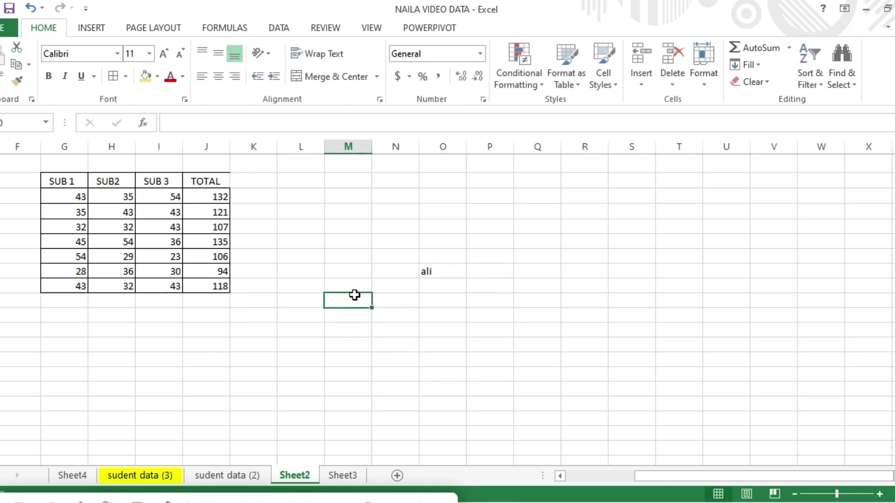
{"action": "type", "text": "hassan"}
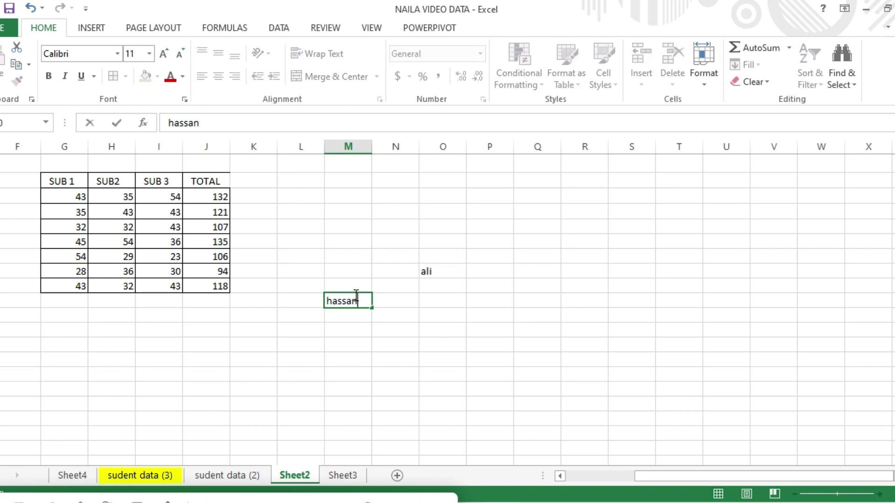
{"action": "left_click", "coordinate": [547, 291]}
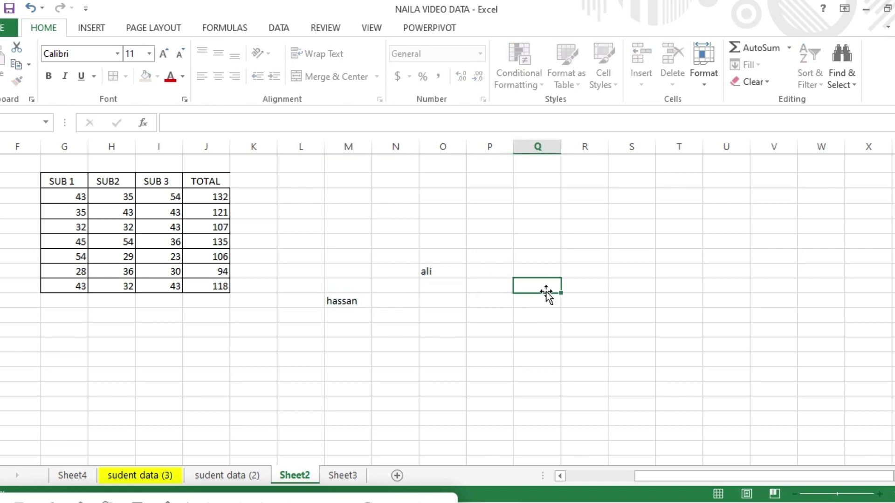
{"action": "type", "text": "hamad"}
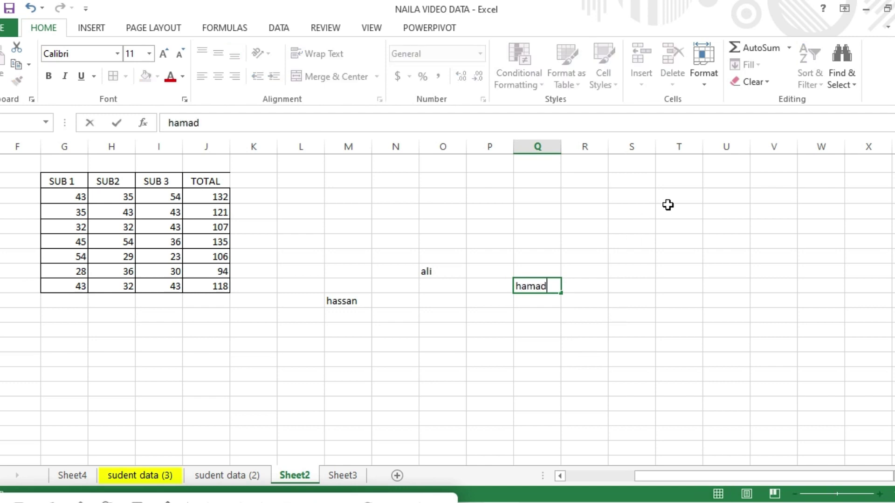
{"action": "left_click", "coordinate": [447, 271]}
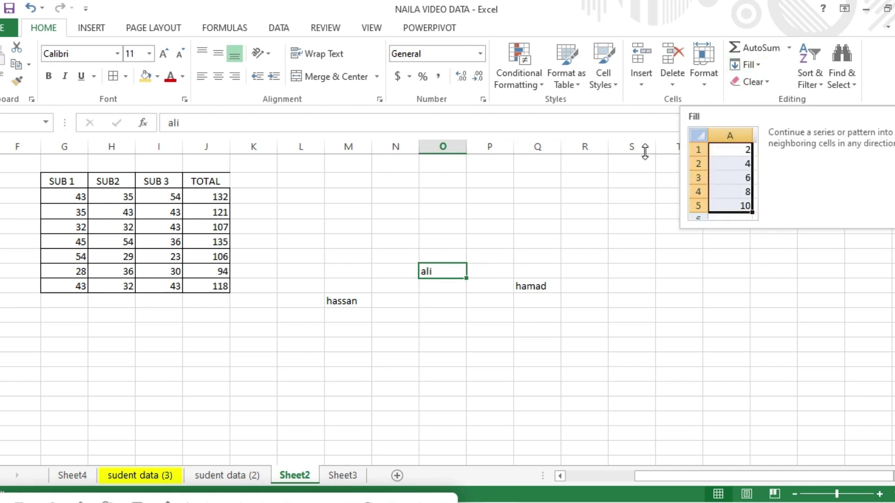
Fill ali down from O8 through O14 with Fill Down.
{"action": "left_click", "coordinate": [759, 67]}
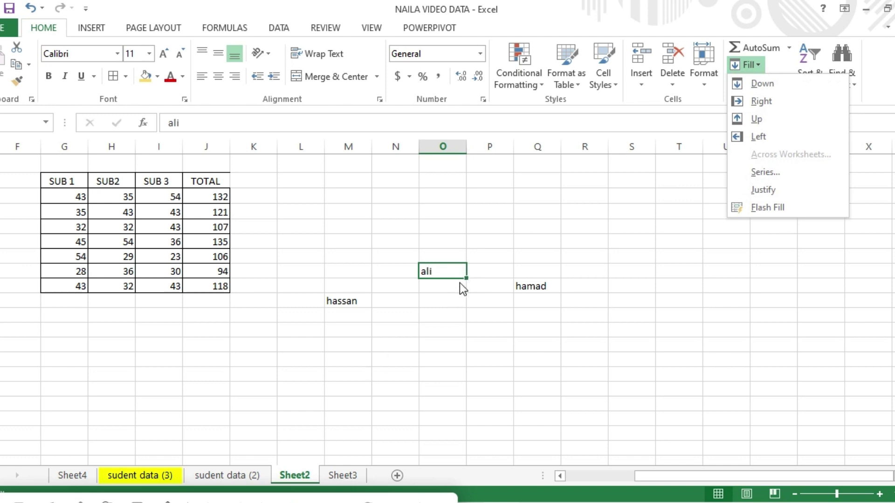
{"action": "left_click", "coordinate": [448, 270]}
{"action": "left_click_drag", "start_coordinate": [447, 269], "coordinate": [449, 368]}
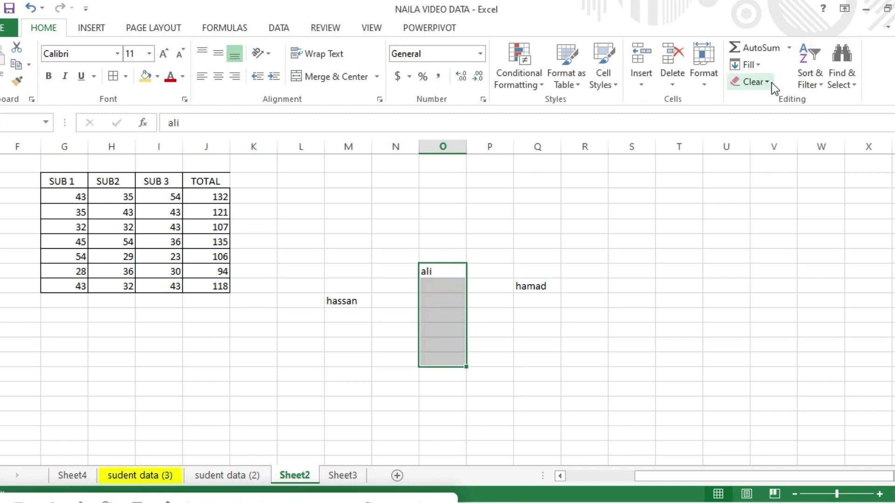
{"action": "left_click", "coordinate": [763, 66]}
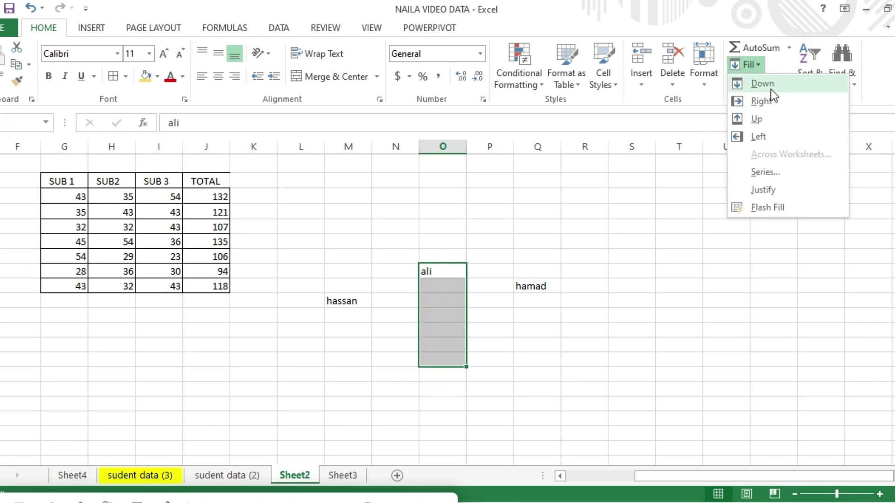
{"action": "left_click", "coordinate": [770, 86]}
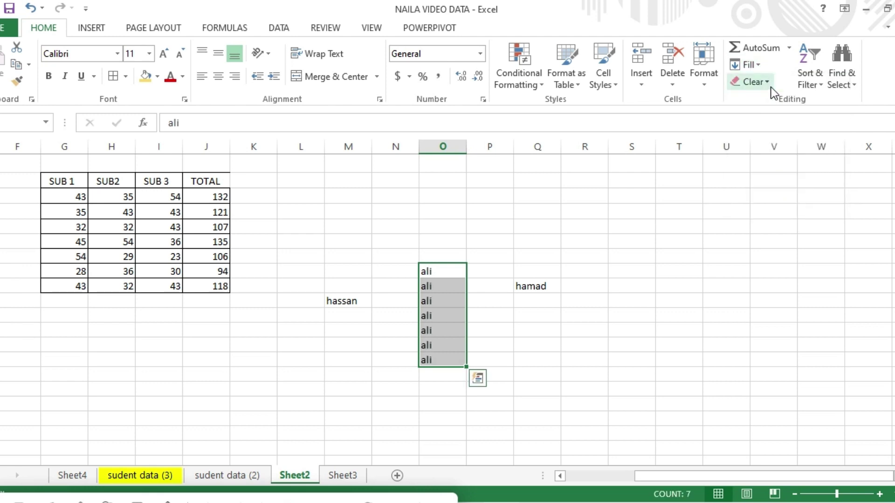
Fill hassan up from M10 through M3 with Fill Up, then select Q10:V10.
{"action": "left_click_drag", "start_coordinate": [350, 303], "coordinate": [359, 199]}
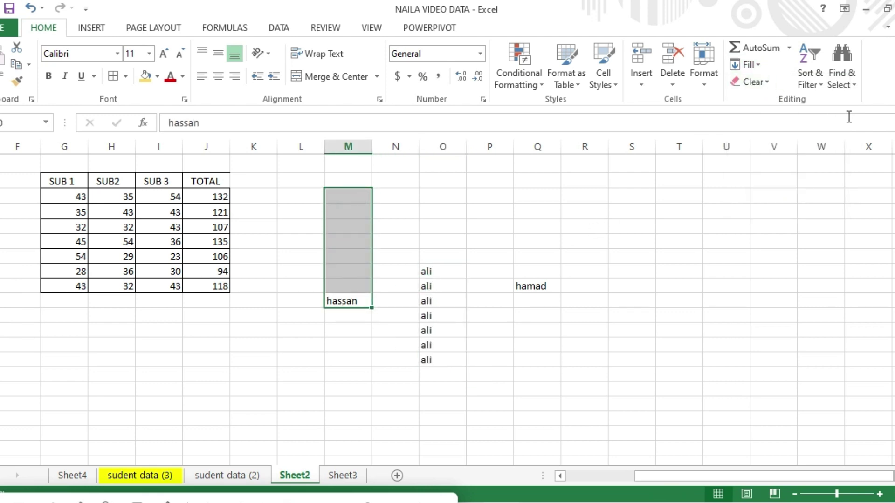
{"action": "left_click", "coordinate": [759, 67]}
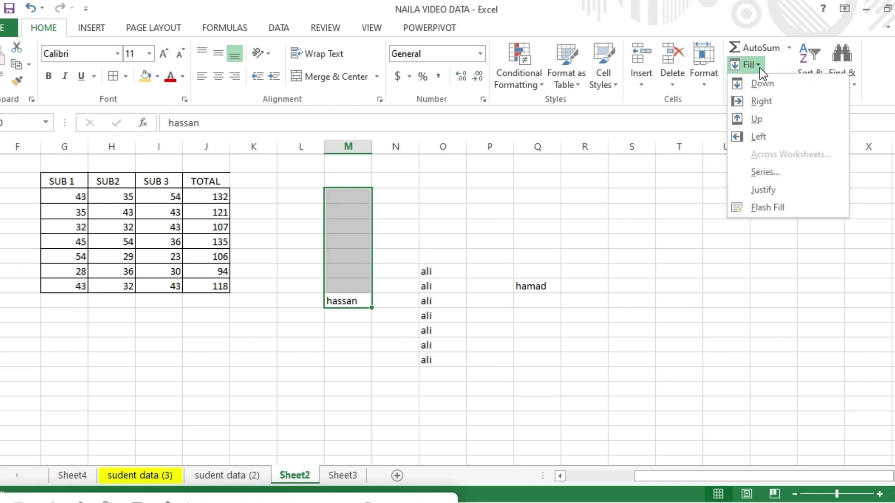
{"action": "left_click", "coordinate": [765, 121]}
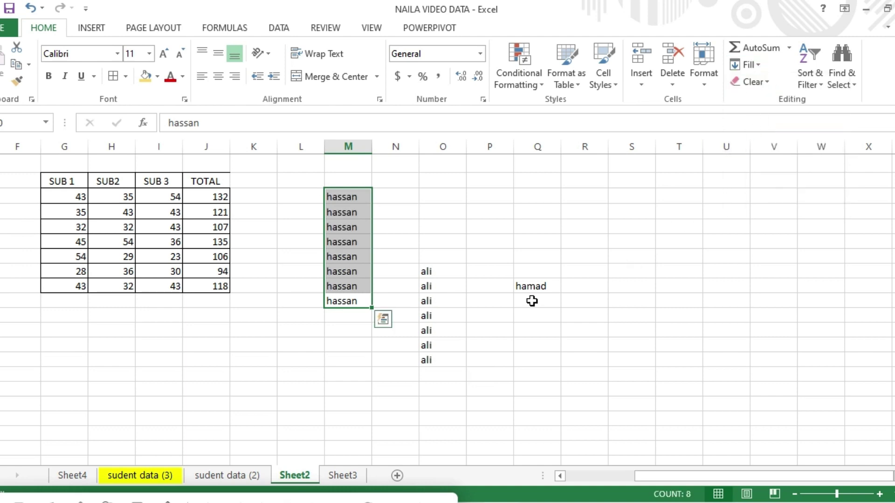
{"action": "left_click_drag", "start_coordinate": [539, 289], "coordinate": [752, 287]}
Try Fill Left and Fill Right on the Q10:V10 row.
{"action": "left_click", "coordinate": [759, 66]}
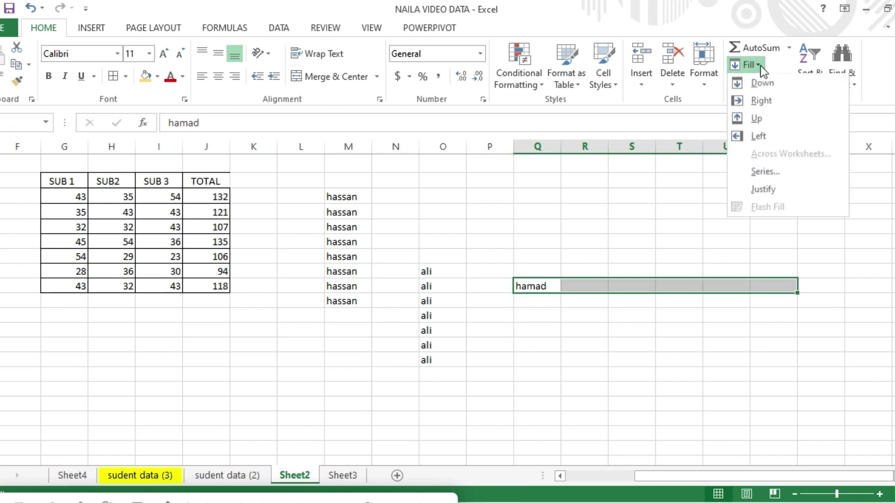
{"action": "left_click", "coordinate": [764, 135]}
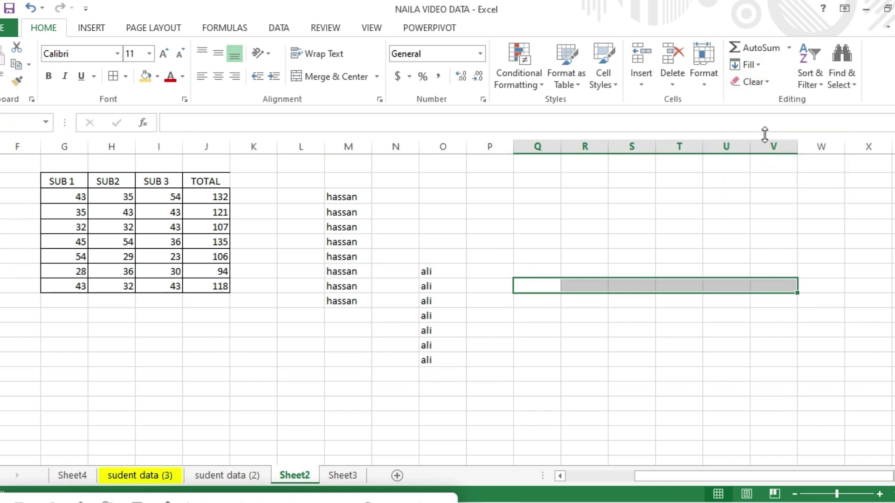
{"action": "left_click", "coordinate": [759, 66]}
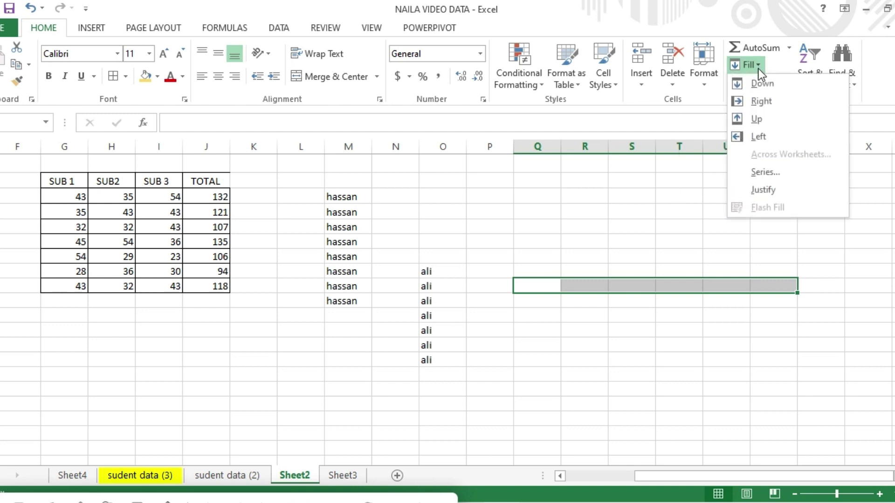
{"action": "left_click", "coordinate": [763, 97]}
{"action": "left_click", "coordinate": [544, 286]}
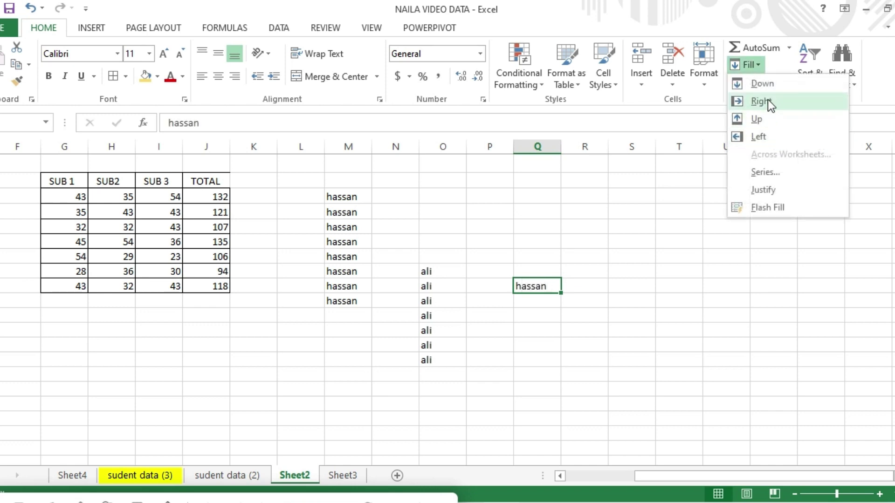
{"action": "left_click", "coordinate": [768, 99]}
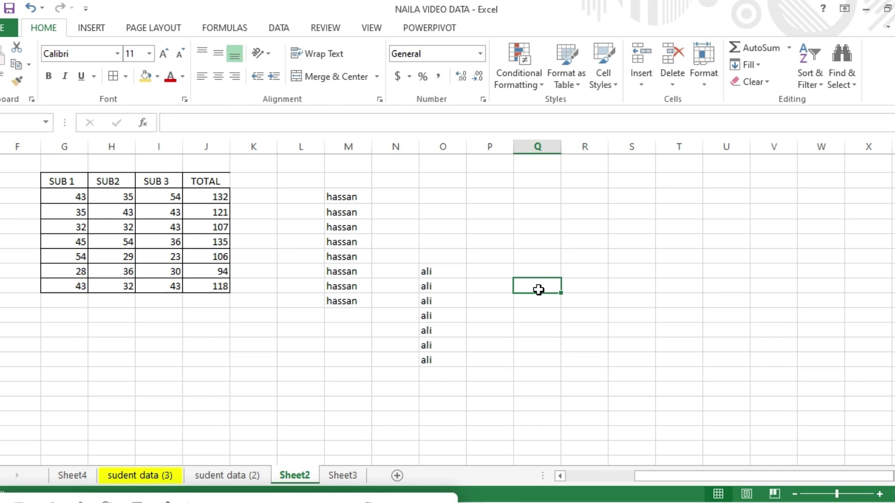
Retype hassan in Q10 and fill it right across Q10:V10.
{"action": "type", "text": "has"}
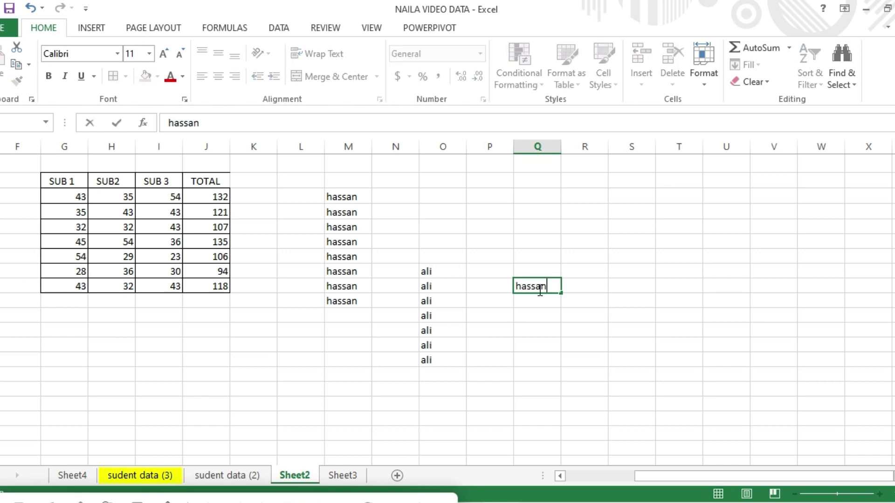
{"action": "type", "text": "san"}
{"action": "left_click", "coordinate": [569, 286]}
{"action": "left_click_drag", "start_coordinate": [545, 287], "coordinate": [782, 295]}
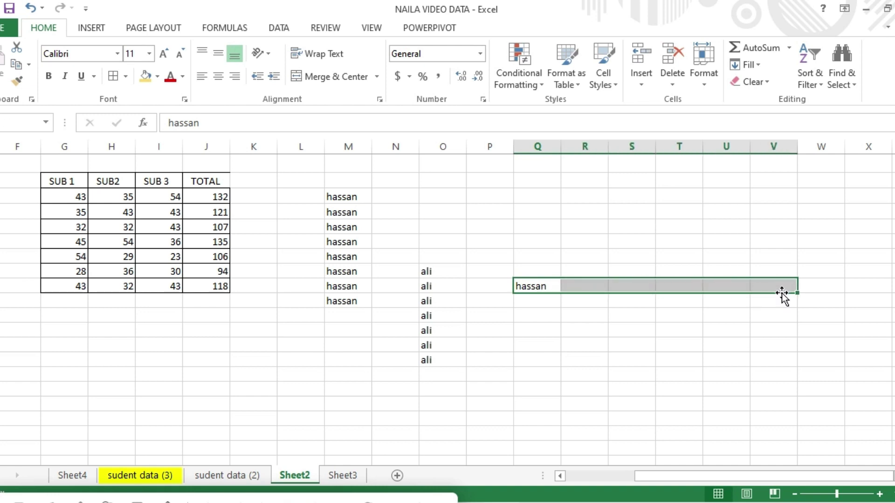
{"action": "left_click", "coordinate": [759, 66]}
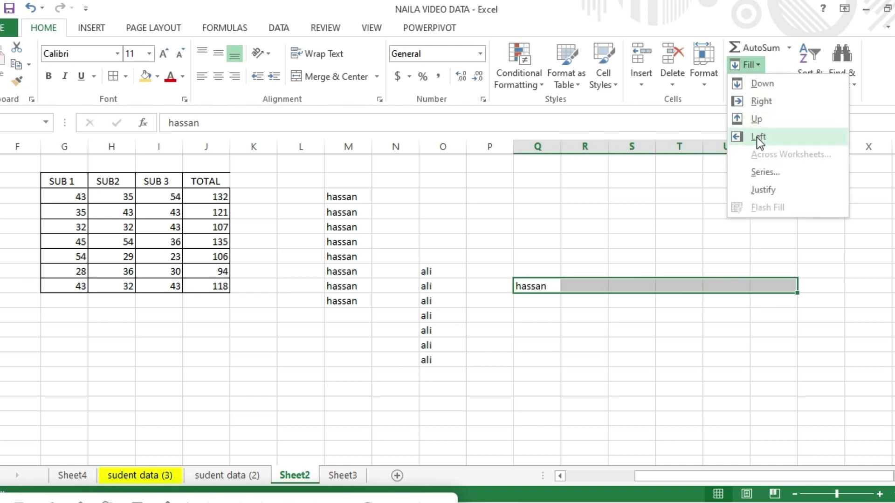
{"action": "left_click", "coordinate": [764, 105]}
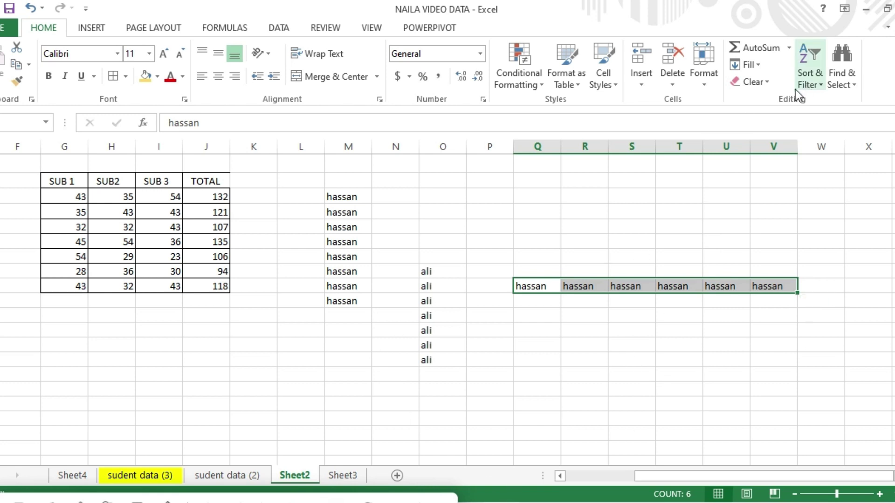
{"action": "left_click", "coordinate": [760, 68]}
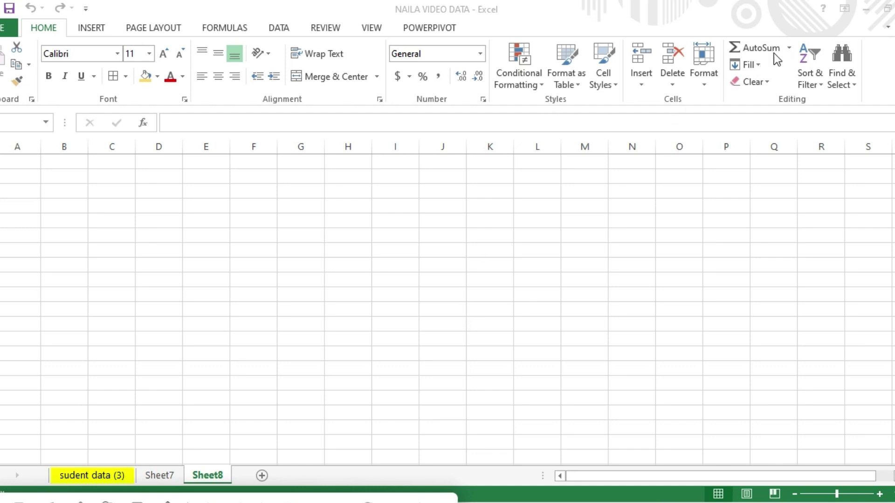
Return to the sudent data (3) sheet and review the Fill menu options.
{"action": "left_click", "coordinate": [757, 65]}
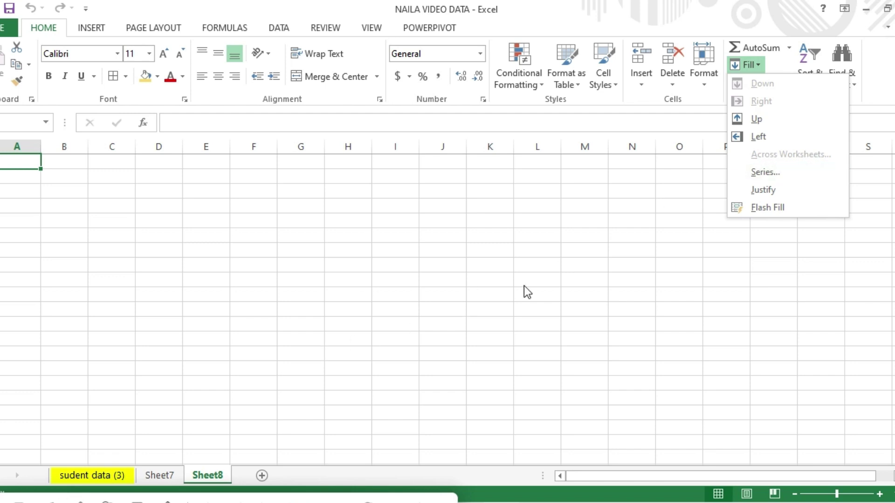
{"action": "left_click", "coordinate": [104, 478]}
{"action": "left_click", "coordinate": [104, 477]}
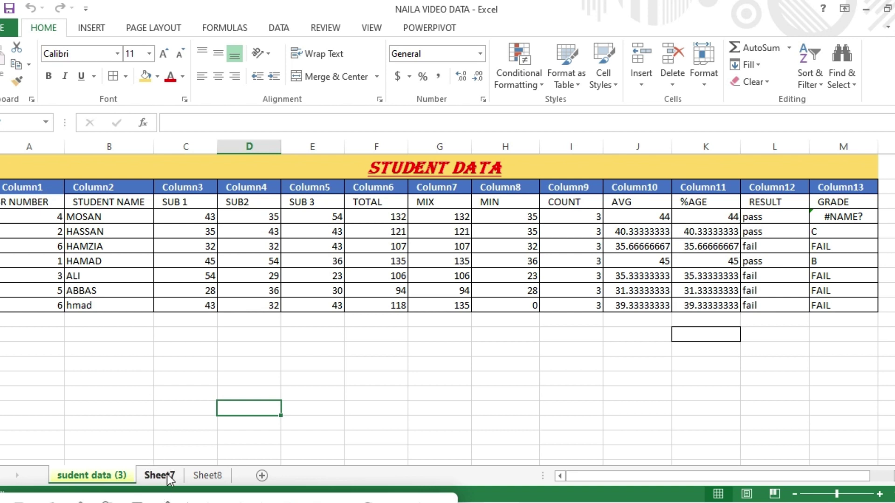
{"action": "left_click", "coordinate": [758, 64]}
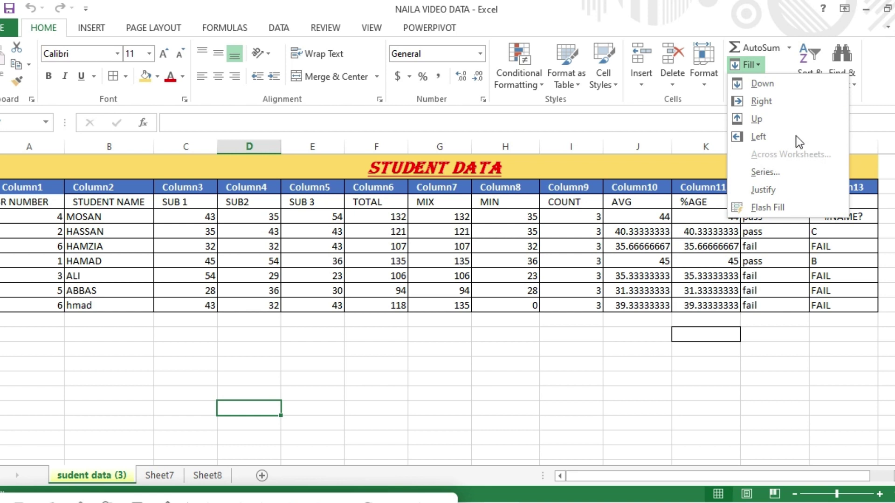
Group Sheet8 and Sheet7 with the student sheet, pick Across Worksheets Formats, and add a sheet.
{"action": "left_click", "coordinate": [165, 477]}
{"action": "left_click", "coordinate": [209, 476], "text": "ctrl"}
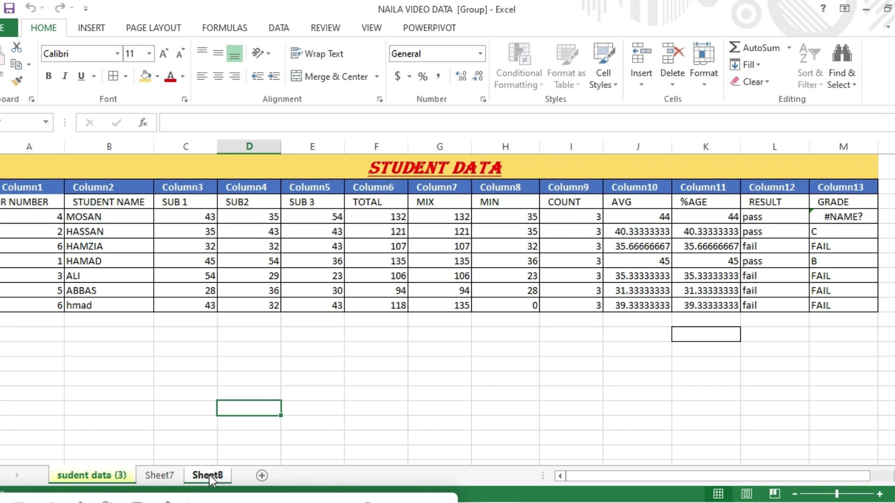
{"action": "left_click", "coordinate": [159, 473], "text": "ctrl"}
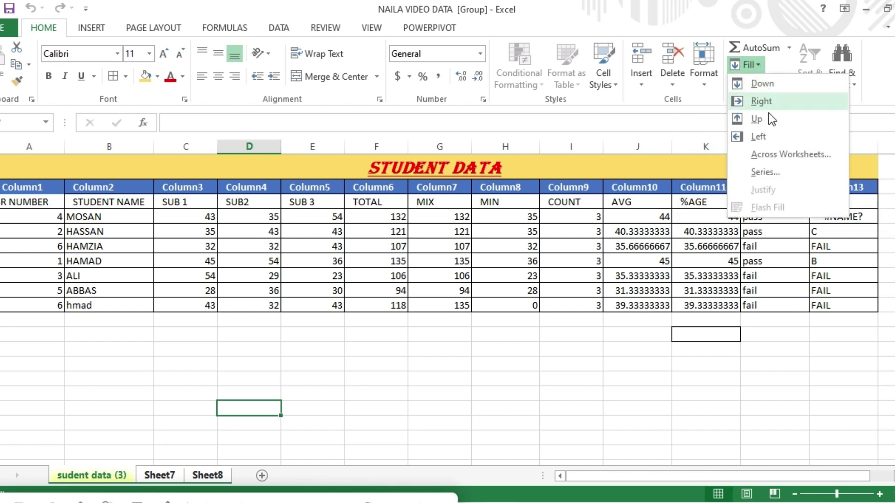
{"action": "left_click", "coordinate": [794, 154]}
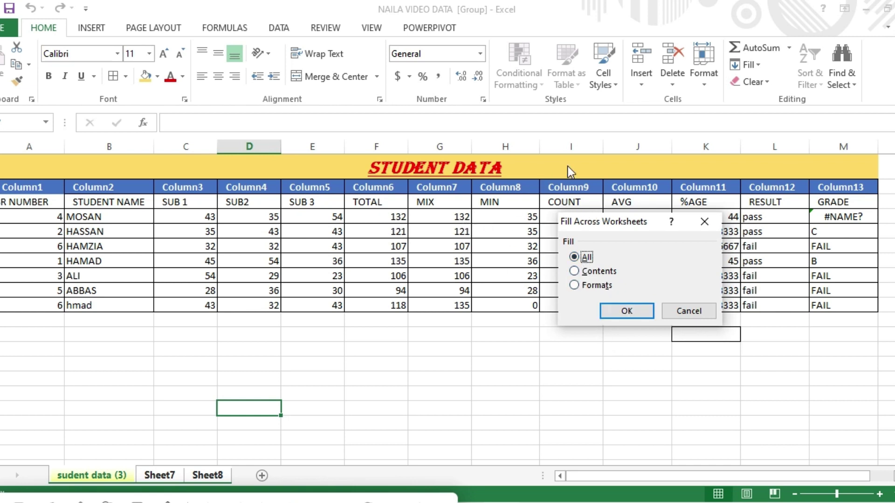
{"action": "left_click", "coordinate": [575, 284]}
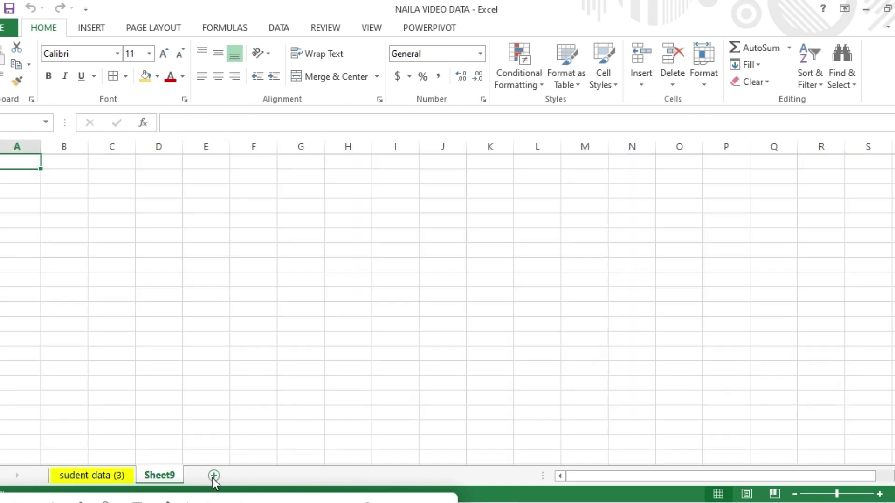
{"action": "left_click", "coordinate": [212, 478]}
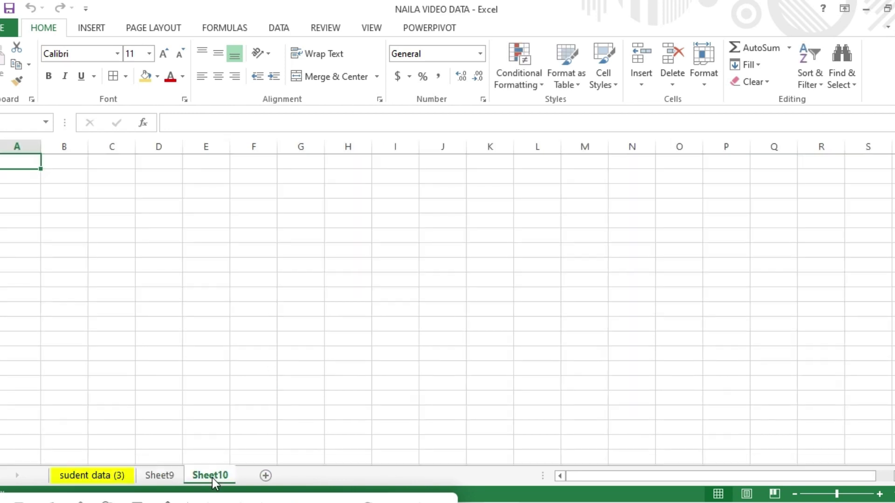
Fill only the student table's formats across the grouped worksheets.
{"action": "left_click", "coordinate": [104, 474]}
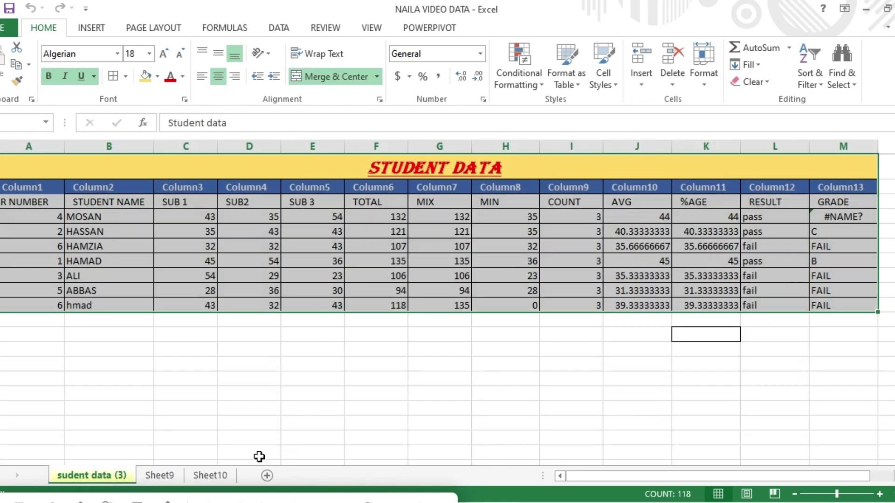
{"action": "left_click", "coordinate": [750, 64]}
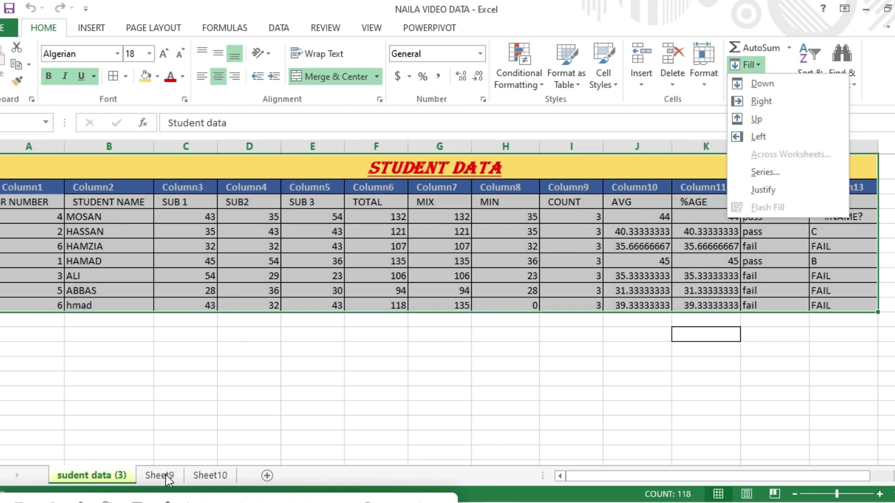
{"action": "key", "text": "Escape"}
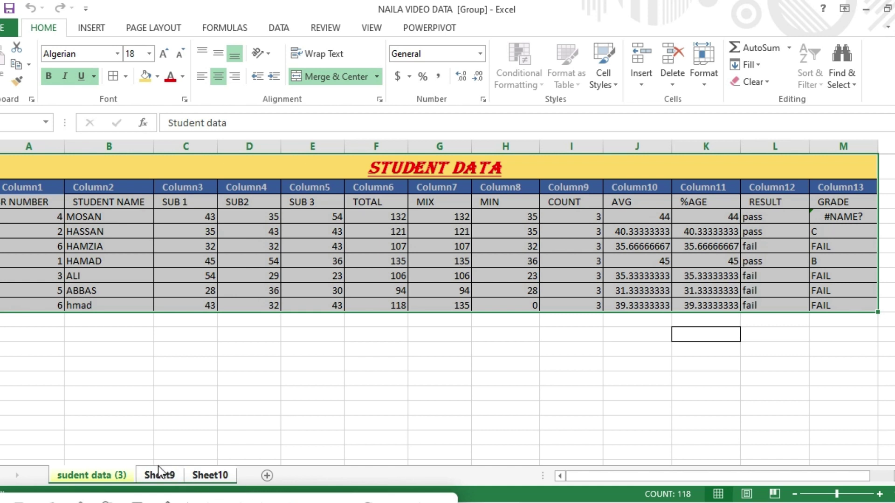
{"action": "left_click", "coordinate": [748, 65]}
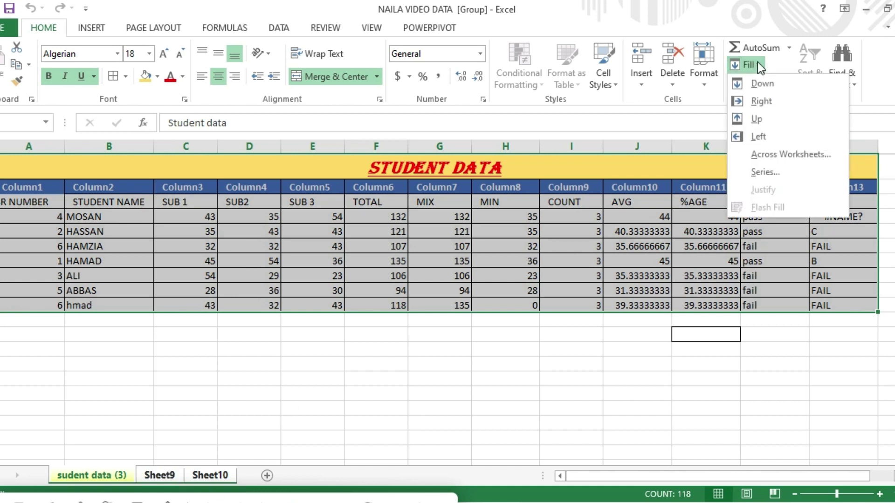
{"action": "left_click", "coordinate": [790, 155]}
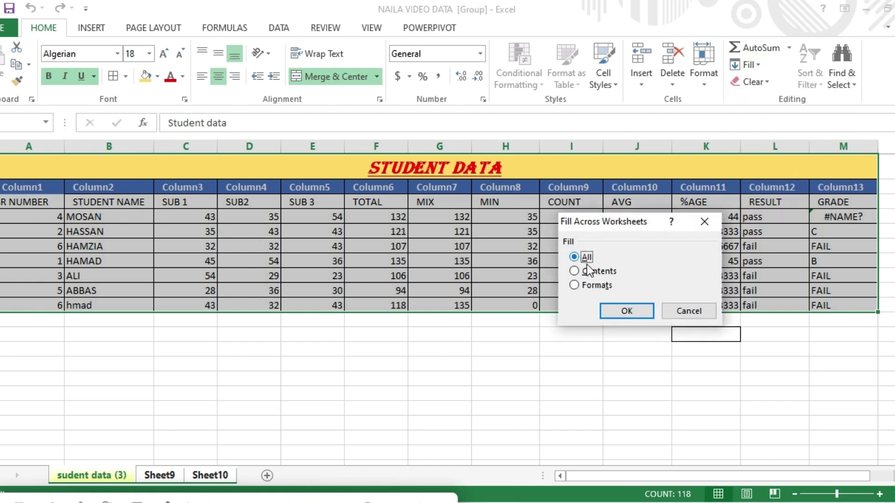
{"action": "left_click", "coordinate": [576, 285]}
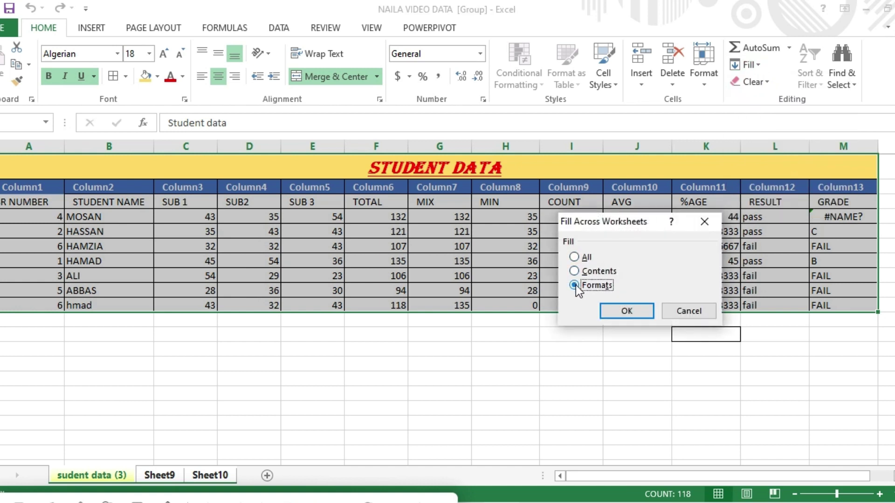
{"action": "left_click", "coordinate": [622, 312]}
Check the copied formatting on the sheets and start typing 'sudent' as Sheet9's title.
{"action": "left_click", "coordinate": [156, 475]}
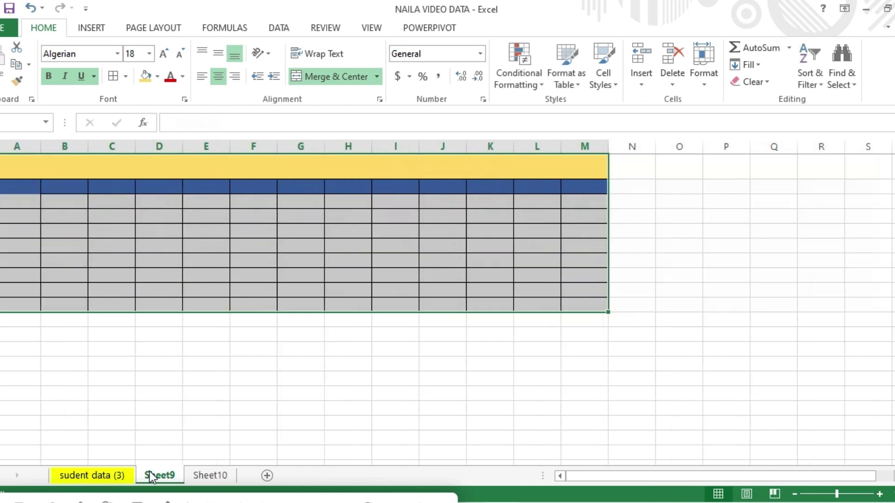
{"action": "left_click", "coordinate": [205, 476]}
{"action": "left_click", "coordinate": [163, 475]}
{"action": "left_click", "coordinate": [226, 168]}
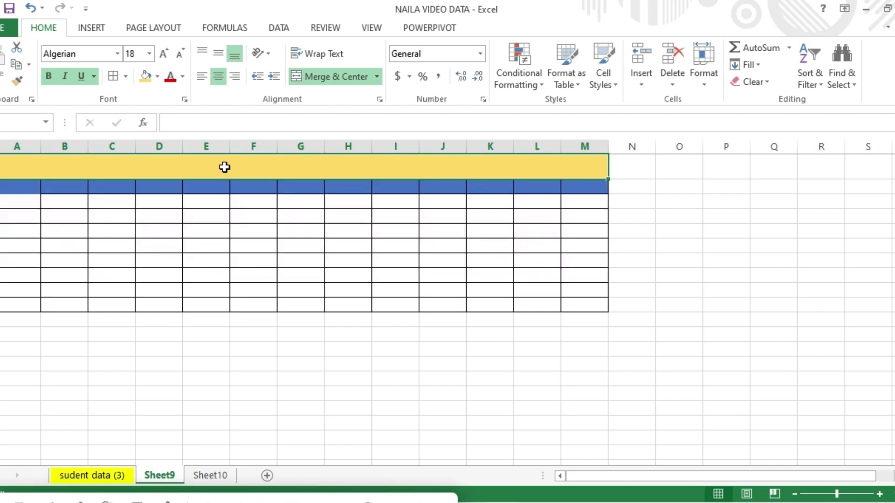
{"action": "double_click", "coordinate": [226, 167]}
{"action": "type", "text": "s"}
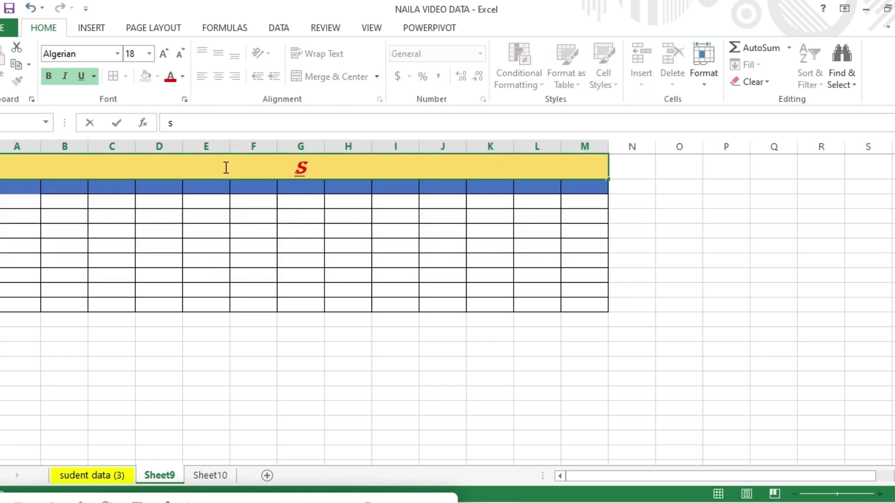
{"action": "type", "text": "udent data"}
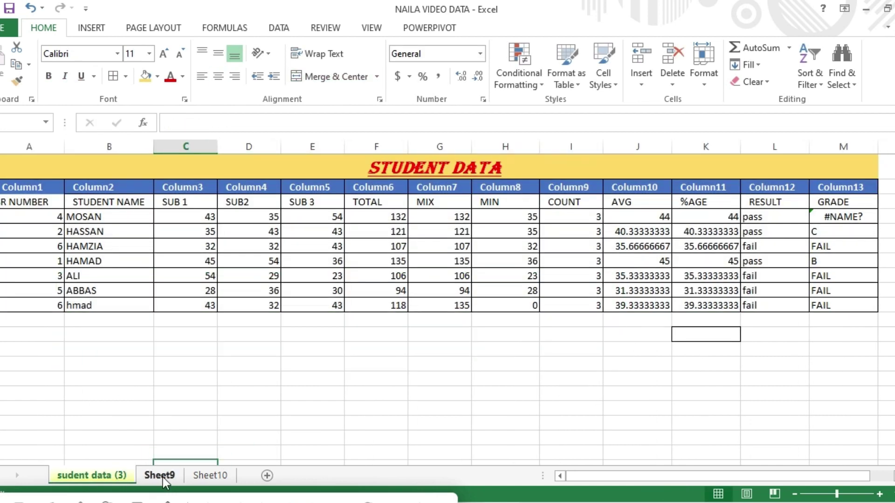
Enter the starting value 1 in cell B3 and reselect it for filling.
{"action": "left_click", "coordinate": [161, 475]}
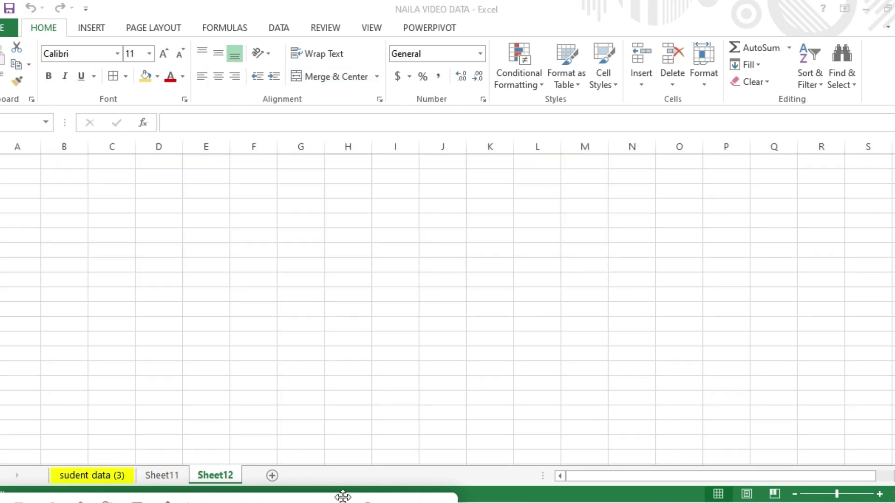
{"action": "left_click", "coordinate": [101, 477]}
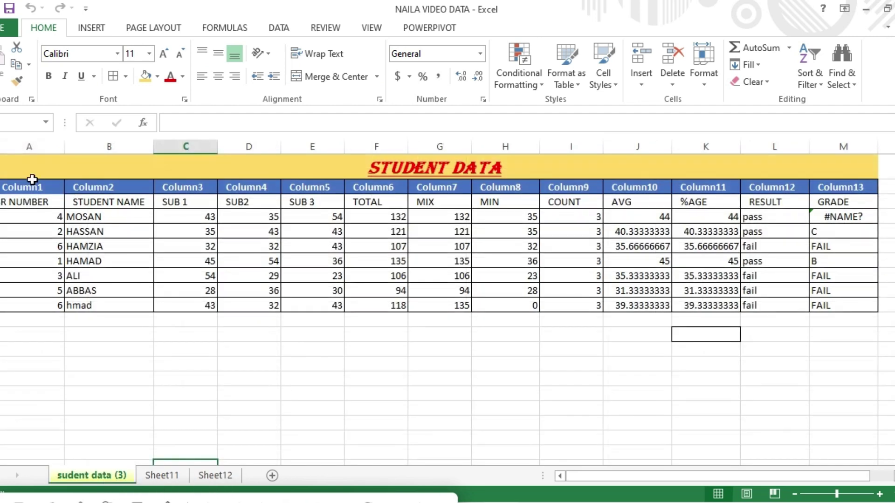
{"action": "left_click", "coordinate": [26, 164]}
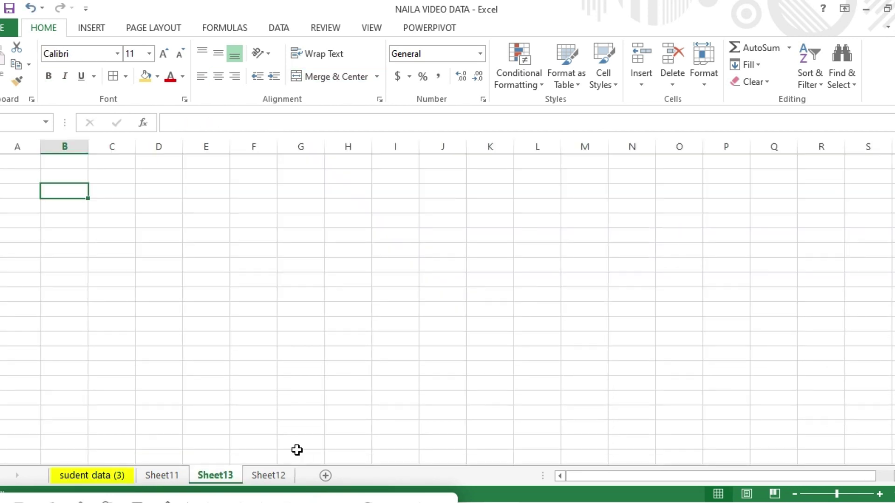
{"action": "type", "text": "1"}
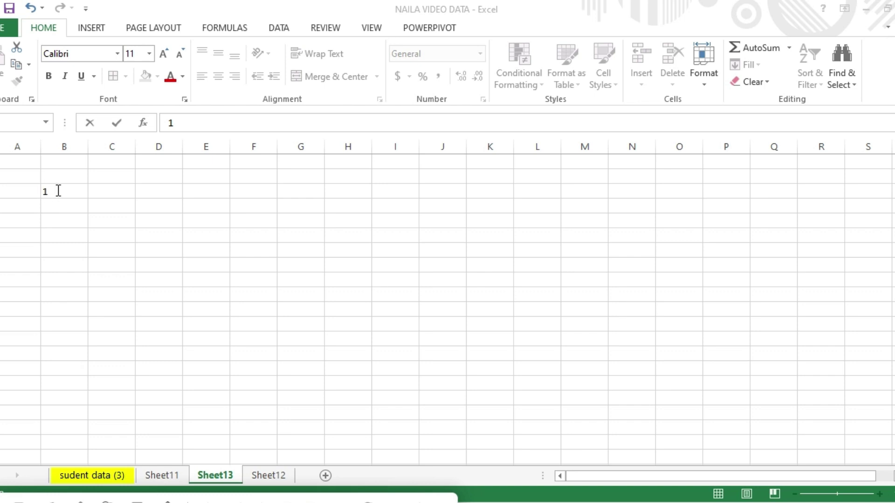
{"action": "left_click", "coordinate": [58, 191]}
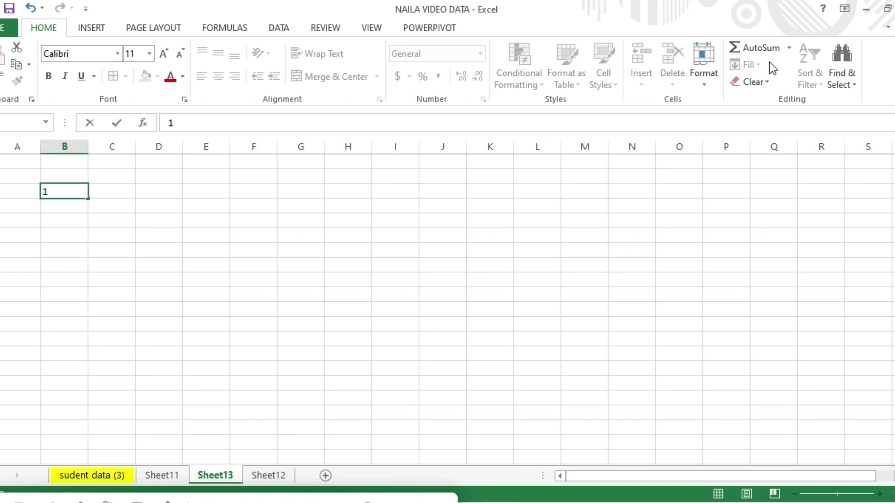
{"action": "left_click", "coordinate": [194, 200]}
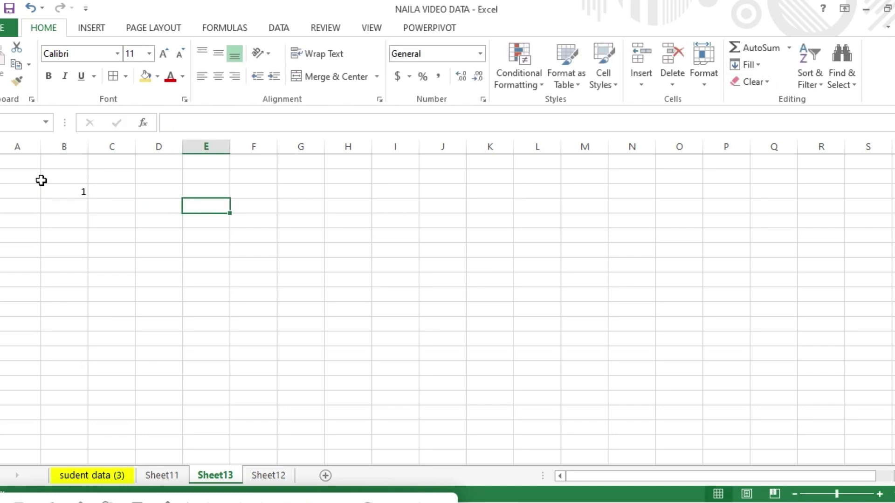
{"action": "left_click", "coordinate": [68, 195]}
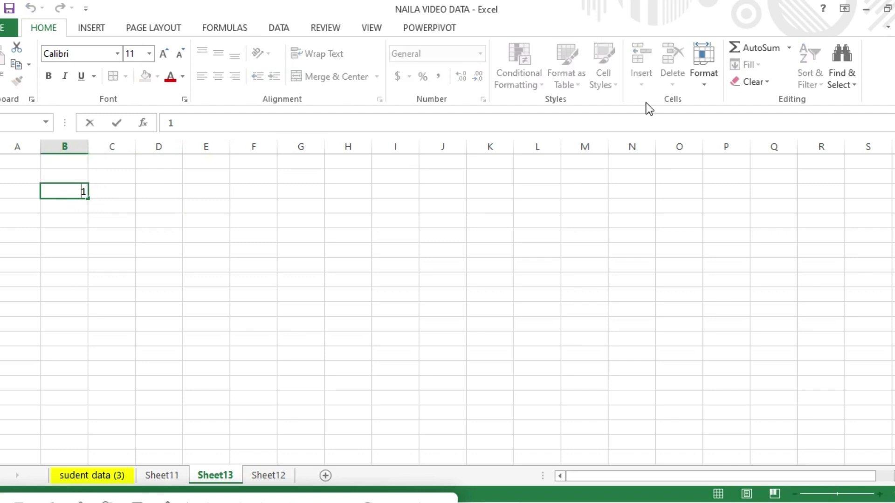
{"action": "left_click", "coordinate": [123, 188]}
{"action": "left_click", "coordinate": [74, 189]}
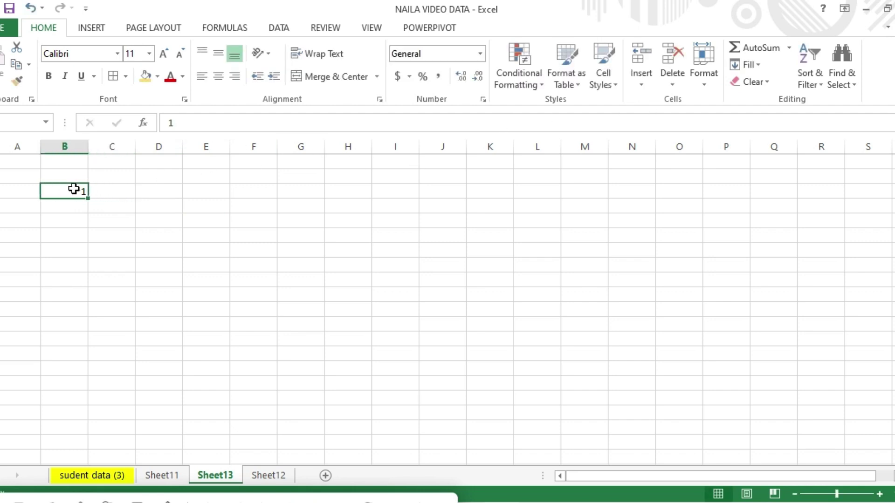
{"action": "left_click", "coordinate": [750, 65]}
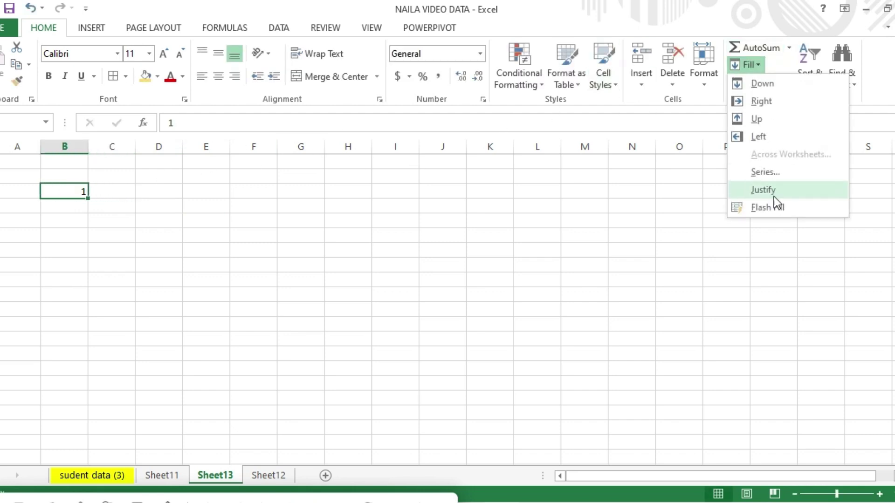
Create a 1–100 series down column B from B3 using Series by Columns.
{"action": "left_click", "coordinate": [773, 176]}
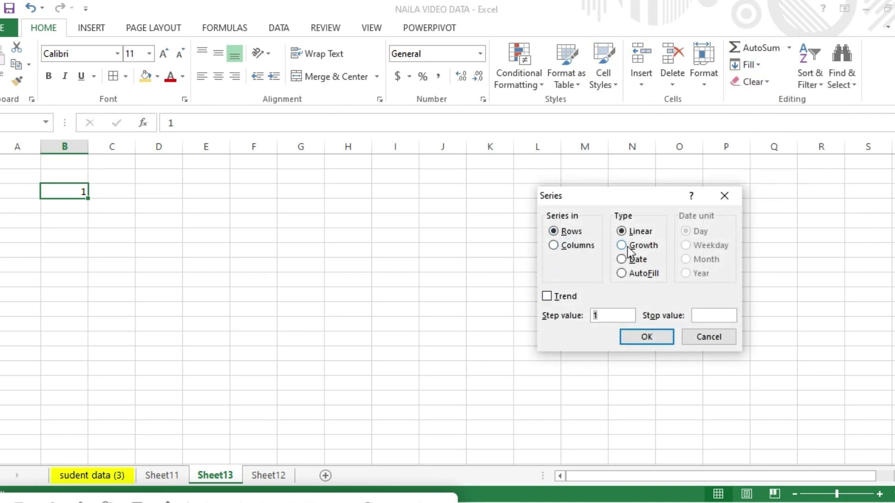
{"action": "left_click", "coordinate": [554, 246]}
{"action": "left_click", "coordinate": [708, 316]}
{"action": "left_click", "coordinate": [652, 337]}
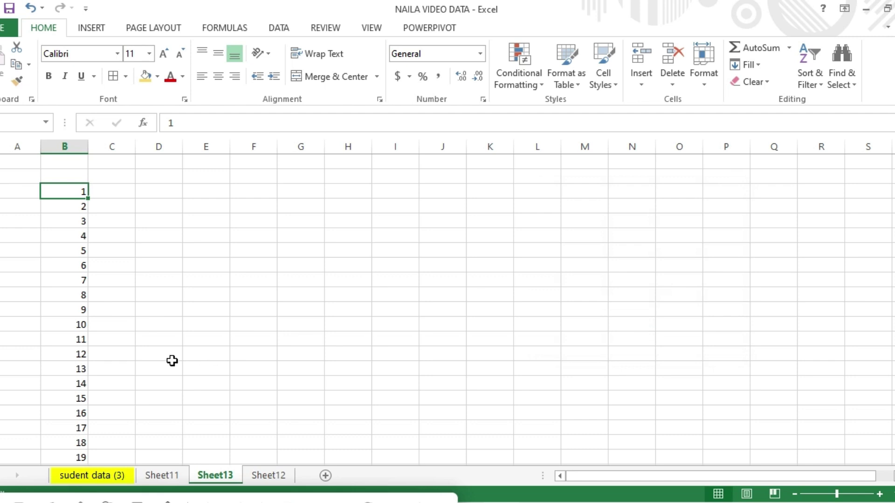
{"action": "mouse_move", "coordinate": [894, 169]}
{"action": "left_mouse_down"}
{"action": "mouse_move", "coordinate": [894, 191]}
{"action": "mouse_move", "coordinate": [894, 167]}
{"action": "left_mouse_up"}
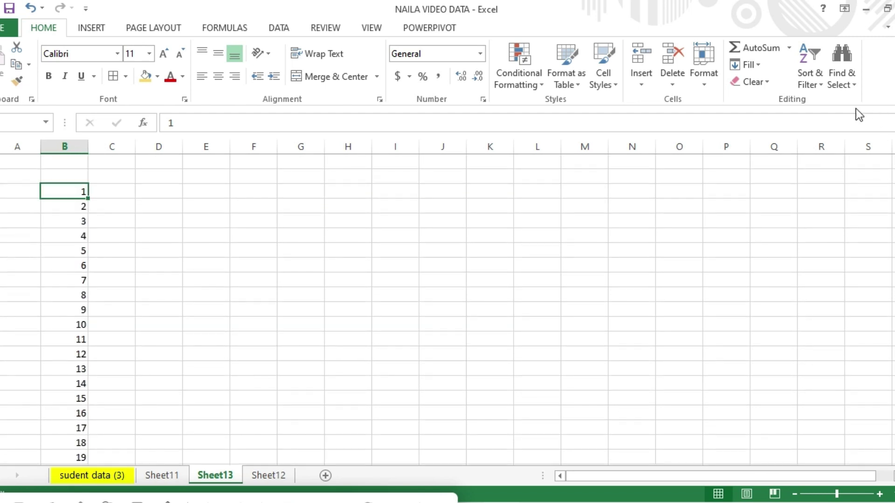
Enter 8 in D3 and start a column series stepping by 8 up to 80.
{"action": "left_click", "coordinate": [156, 194]}
{"action": "type", "text": "8"}
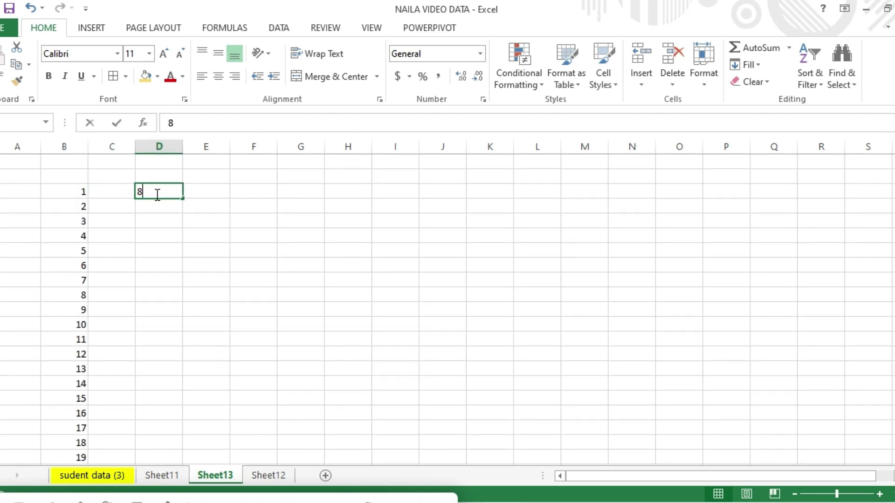
{"action": "left_click", "coordinate": [148, 242]}
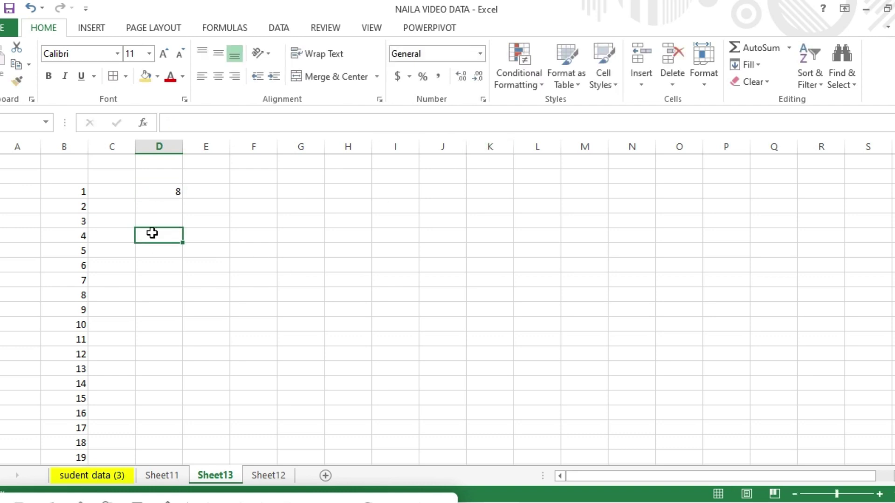
{"action": "left_click", "coordinate": [163, 194]}
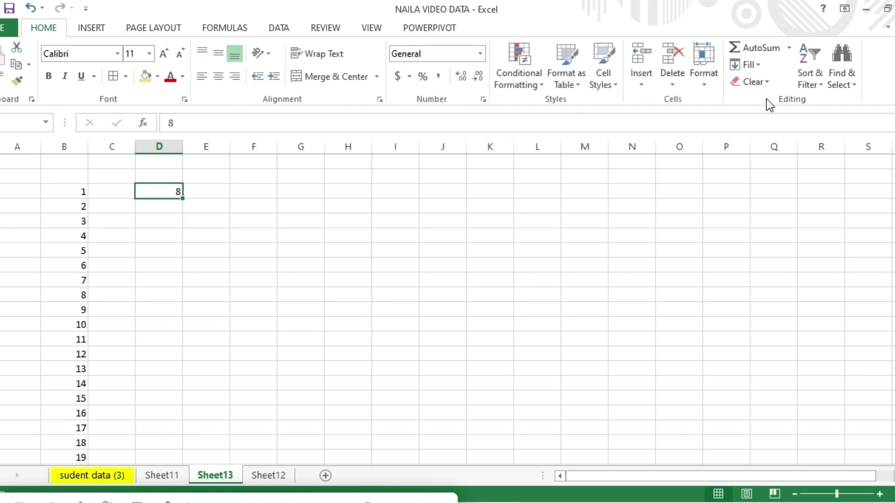
{"action": "left_click", "coordinate": [758, 65]}
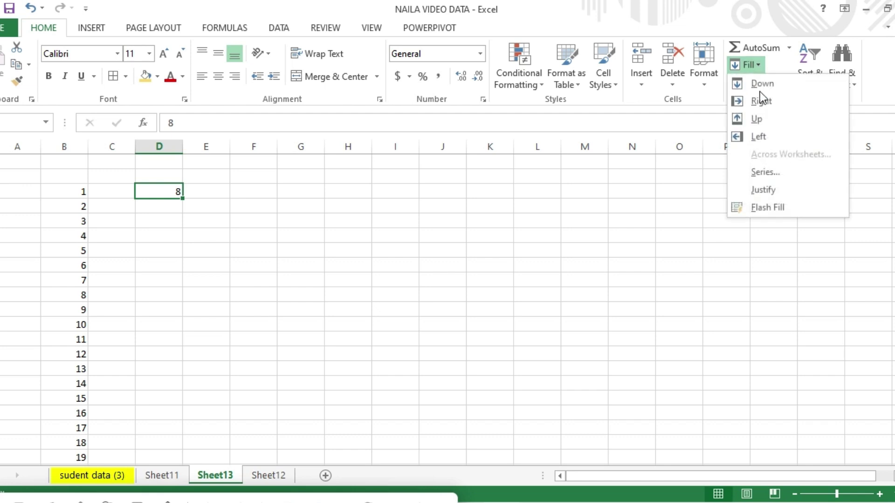
{"action": "left_click", "coordinate": [764, 172]}
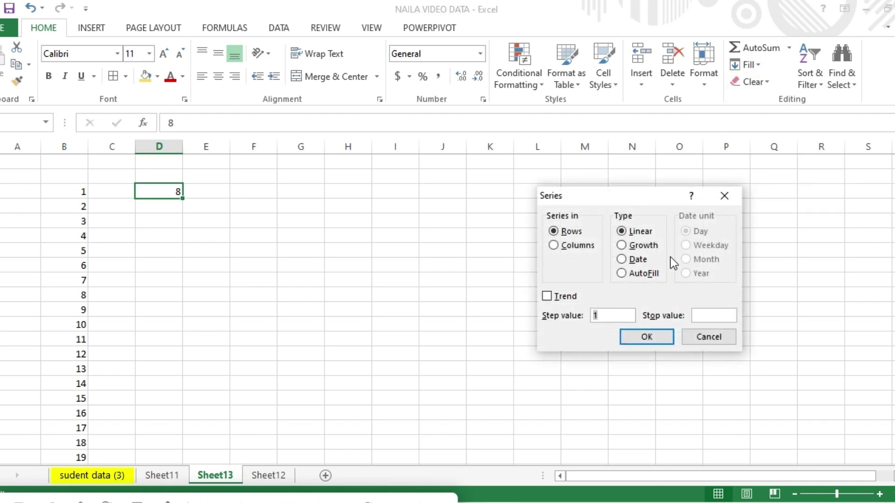
{"action": "left_click", "coordinate": [554, 247]}
Finish the 8-to-80 series in column D and try an AutoFill series from Sunday in F2.
{"action": "left_click", "coordinate": [651, 336]}
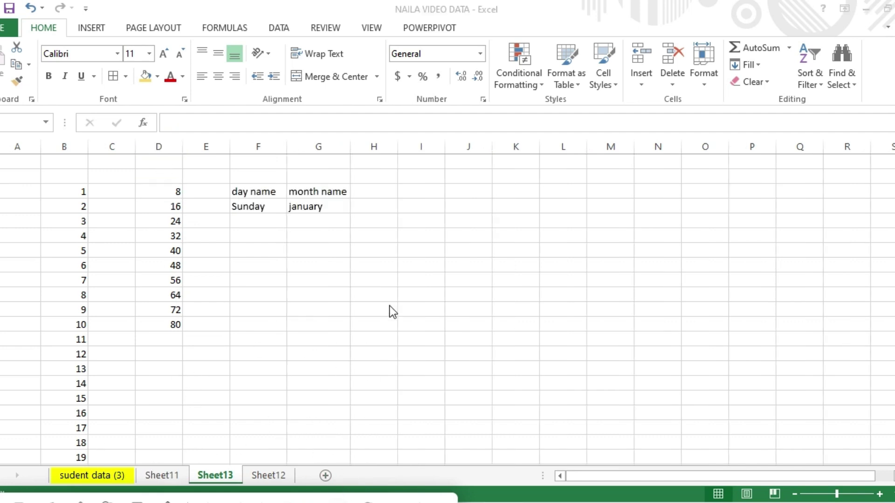
{"action": "left_click", "coordinate": [262, 206]}
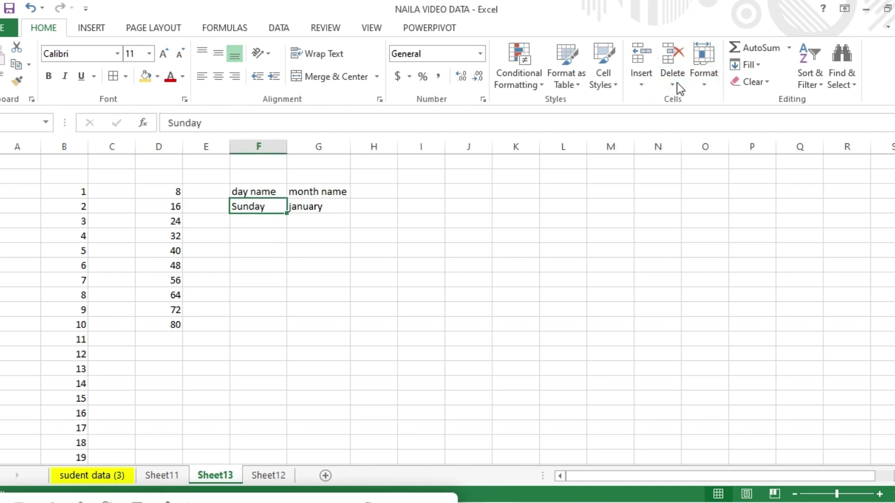
{"action": "left_click", "coordinate": [758, 66]}
{"action": "left_click", "coordinate": [764, 174]}
{"action": "left_click", "coordinate": [623, 272]}
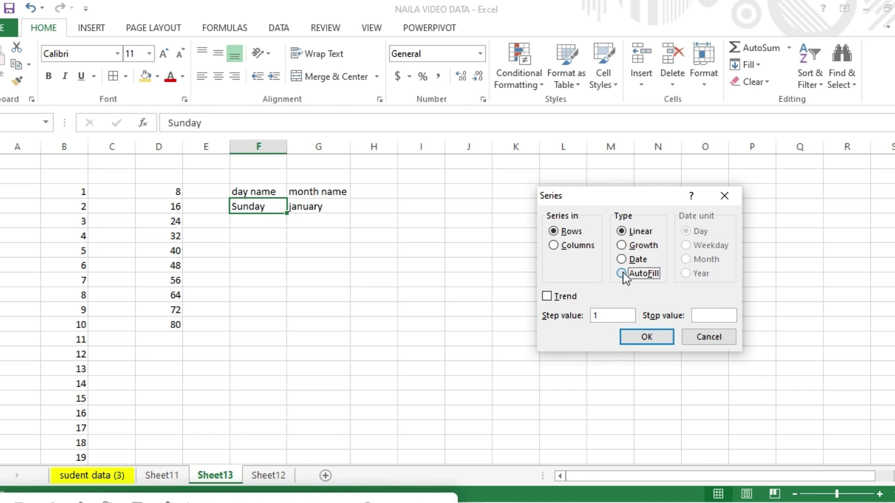
{"action": "left_click", "coordinate": [564, 248]}
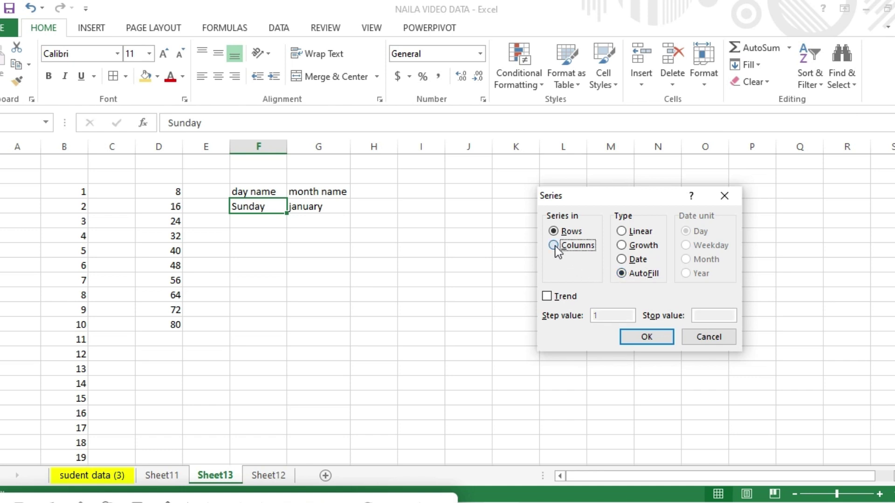
{"action": "left_click", "coordinate": [643, 342]}
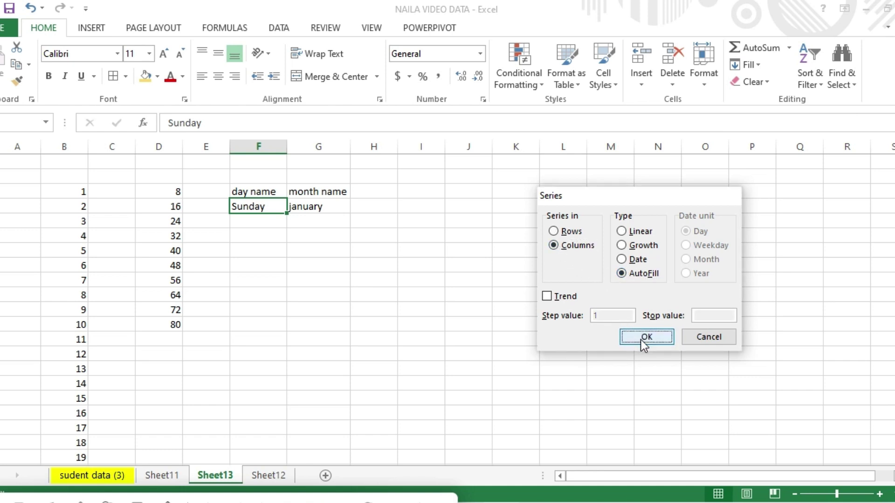
Fill the day names down F2:F13 as an AutoFill series.
{"action": "left_click_drag", "start_coordinate": [260, 207], "coordinate": [288, 349]}
{"action": "left_click", "coordinate": [287, 350]}
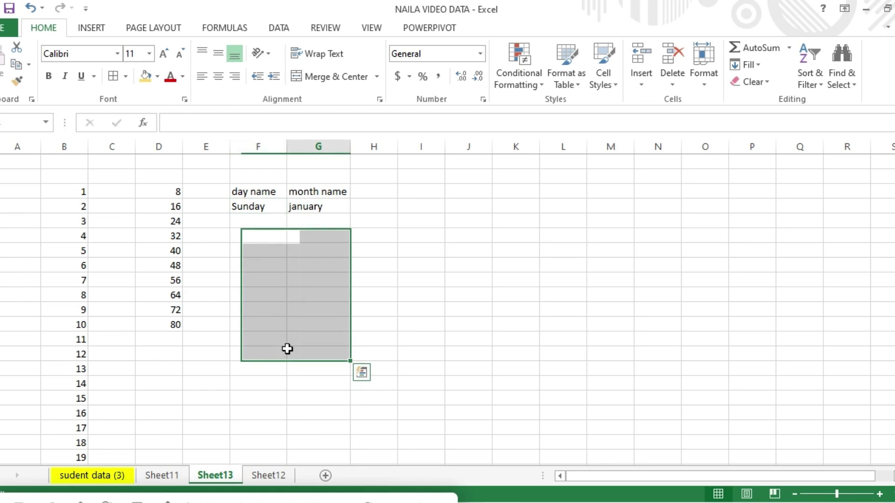
{"action": "left_click", "coordinate": [257, 207]}
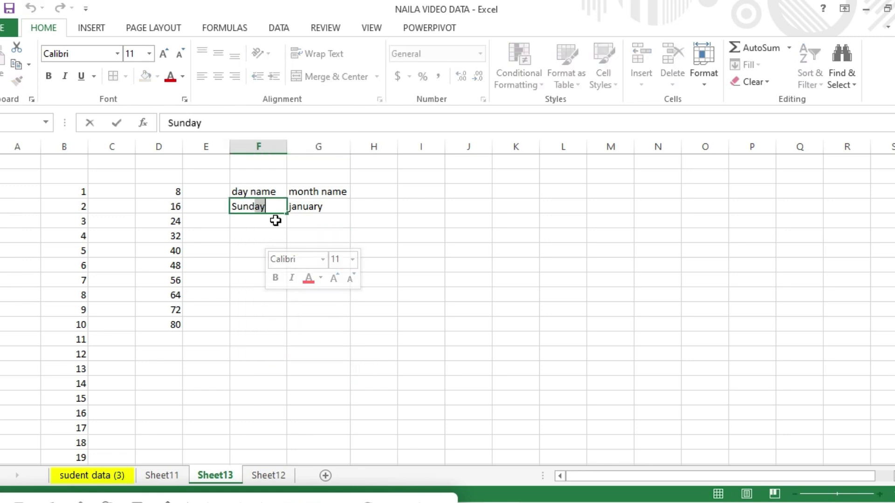
{"action": "left_click", "coordinate": [276, 205]}
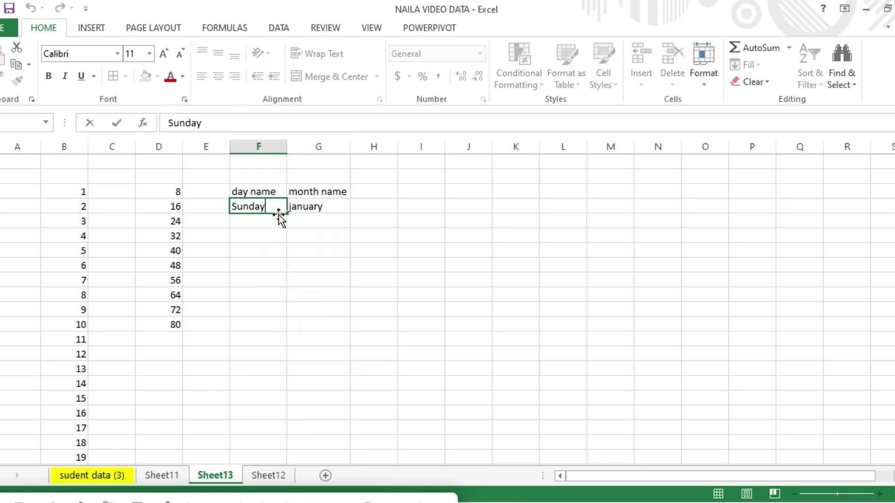
{"action": "left_click", "coordinate": [265, 232]}
{"action": "left_click_drag", "start_coordinate": [258, 206], "coordinate": [279, 373]}
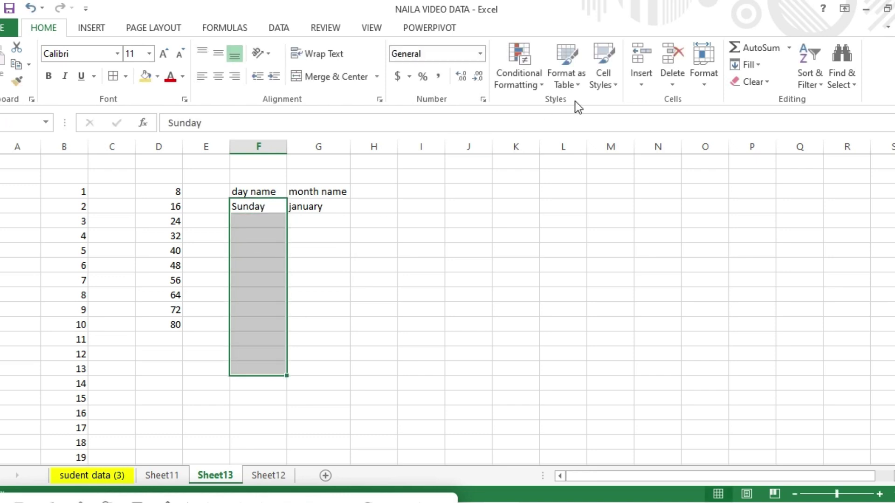
{"action": "left_click", "coordinate": [759, 67]}
{"action": "left_click", "coordinate": [760, 175]}
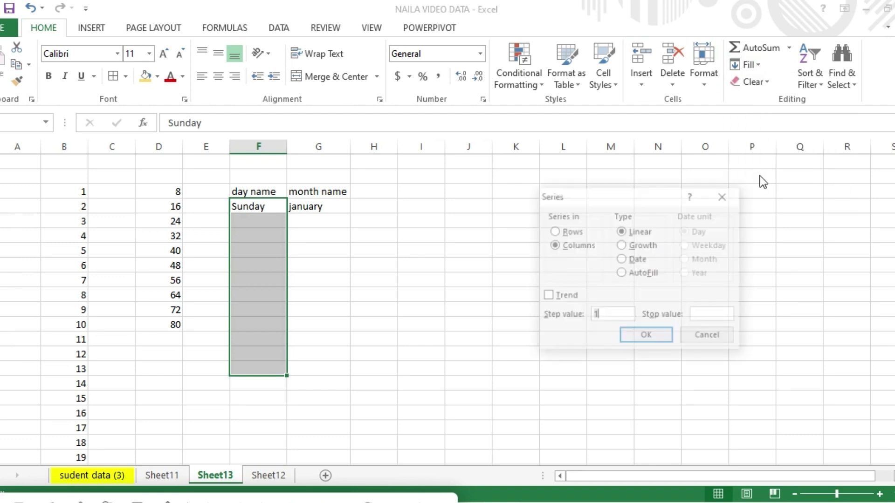
{"action": "left_click", "coordinate": [621, 273]}
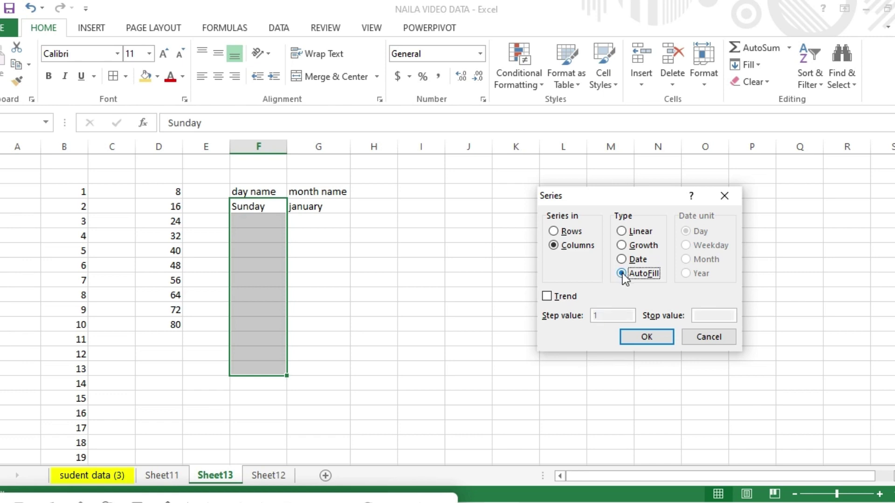
{"action": "left_click", "coordinate": [645, 340]}
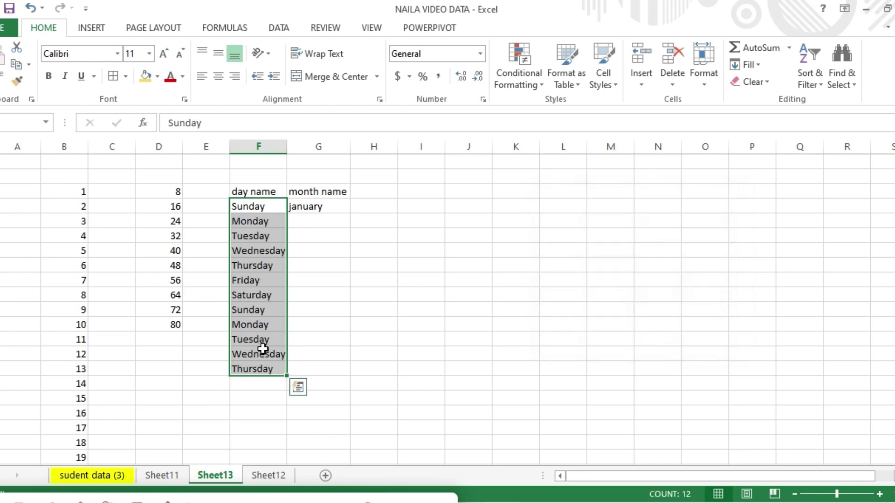
Fill the month names down G2:G16 as an AutoFill series, repeating through March.
{"action": "left_click", "coordinate": [321, 206]}
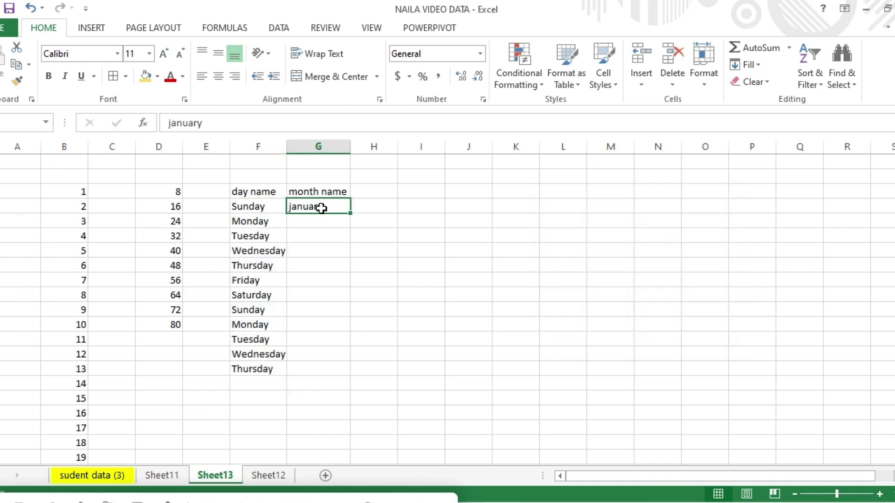
{"action": "left_click_drag", "start_coordinate": [322, 207], "coordinate": [337, 412]}
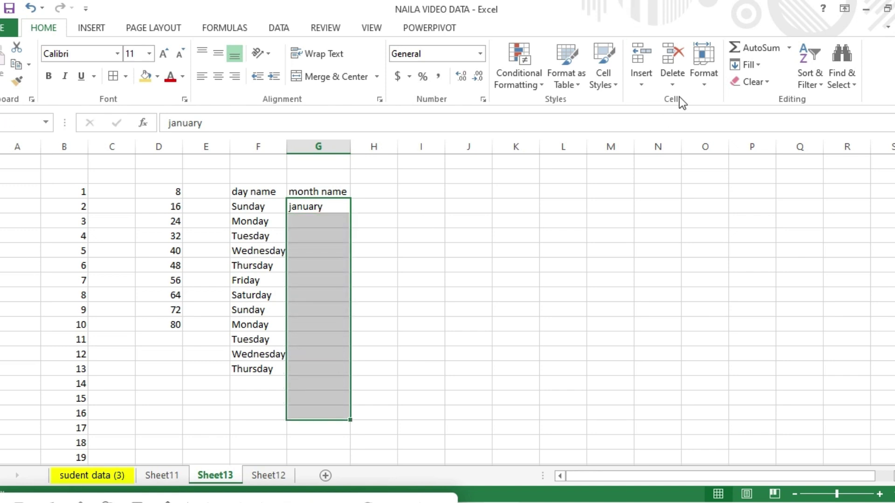
{"action": "left_click", "coordinate": [761, 67]}
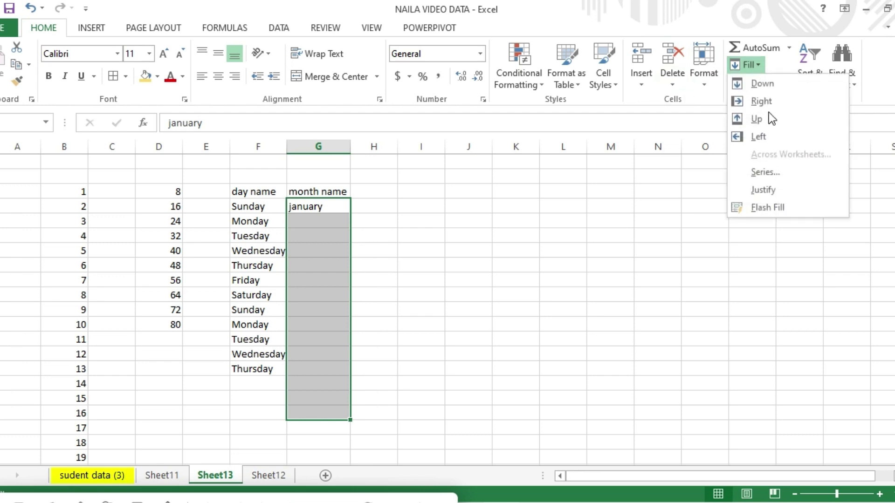
{"action": "left_click", "coordinate": [776, 173]}
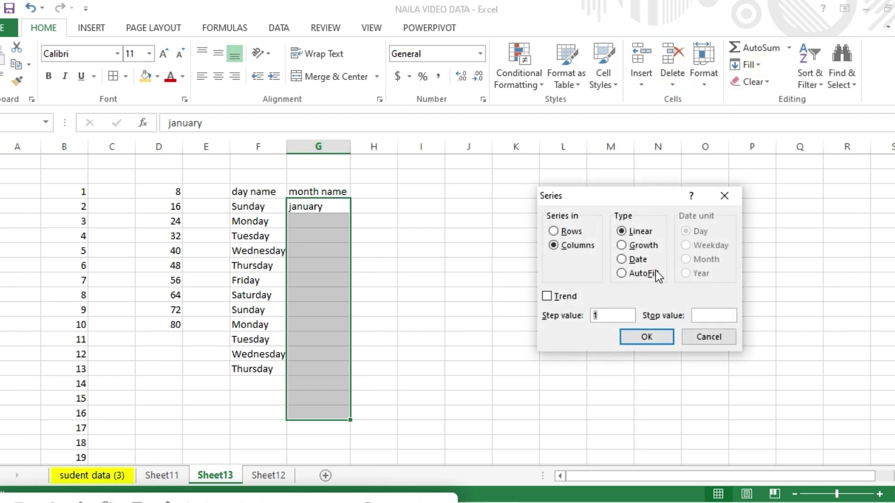
{"action": "left_click", "coordinate": [621, 273]}
{"action": "left_click", "coordinate": [634, 335]}
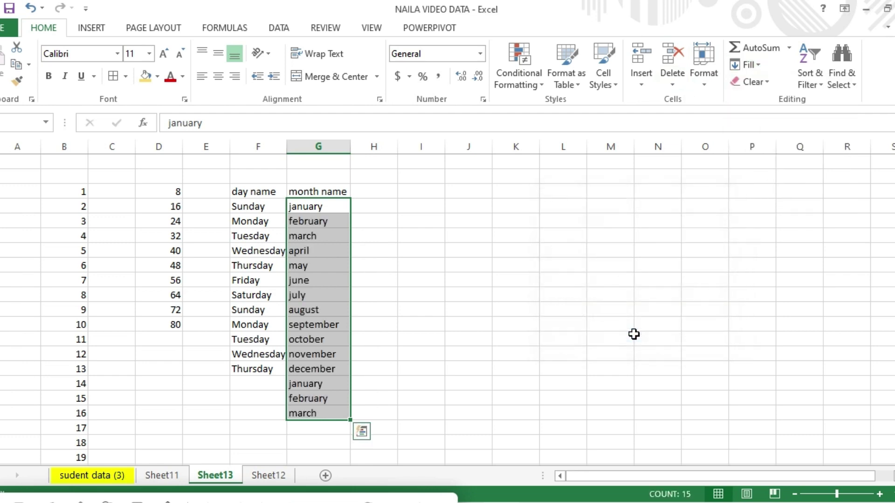
{"action": "left_click", "coordinate": [383, 196]}
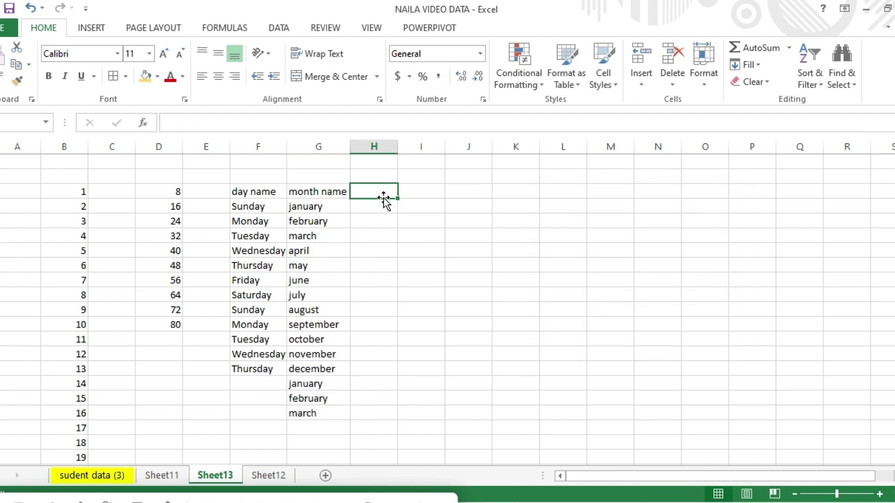
Enter the 'date' heading in H1 and try a Fill Series from it.
{"action": "type", "text": "date"}
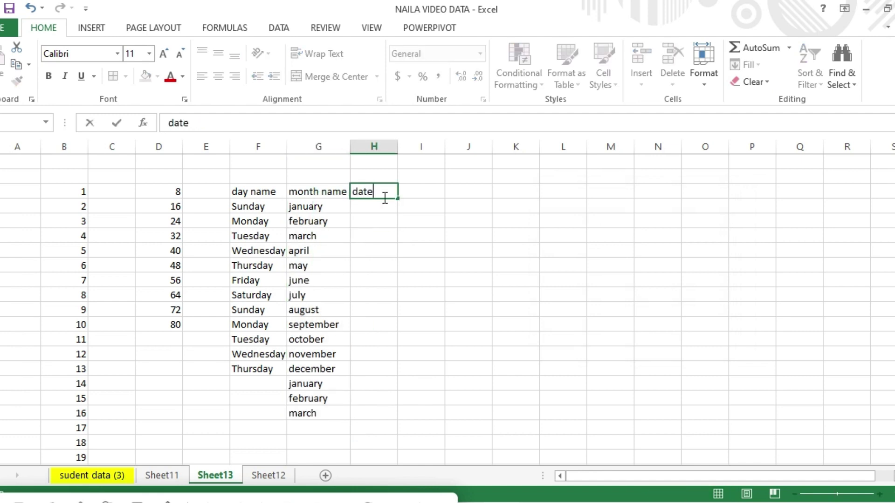
{"action": "key", "text": "Return"}
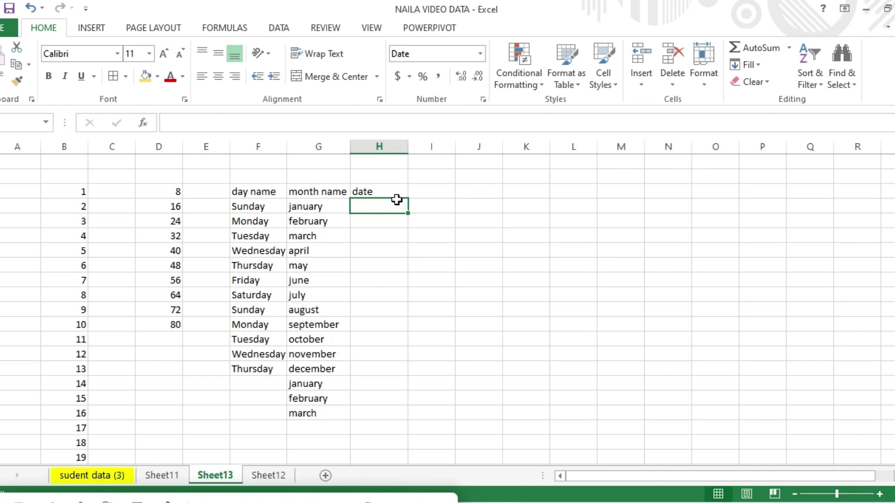
{"action": "left_click", "coordinate": [756, 65]}
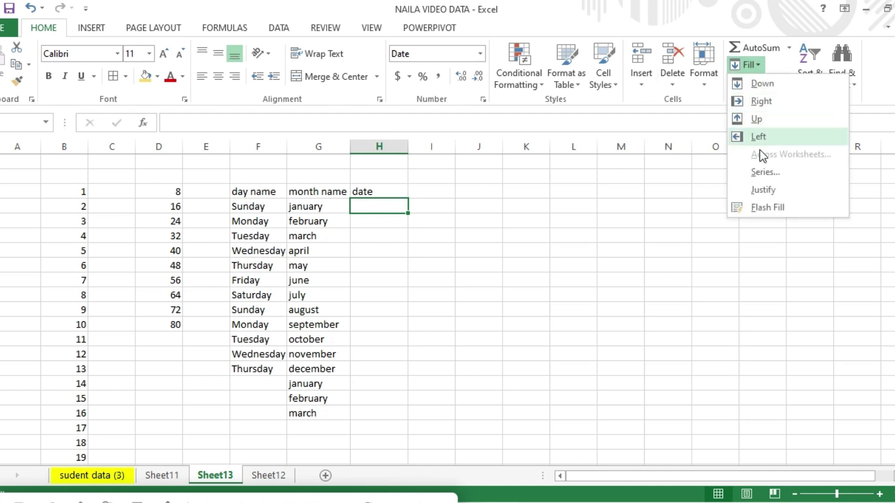
{"action": "left_click", "coordinate": [761, 173]}
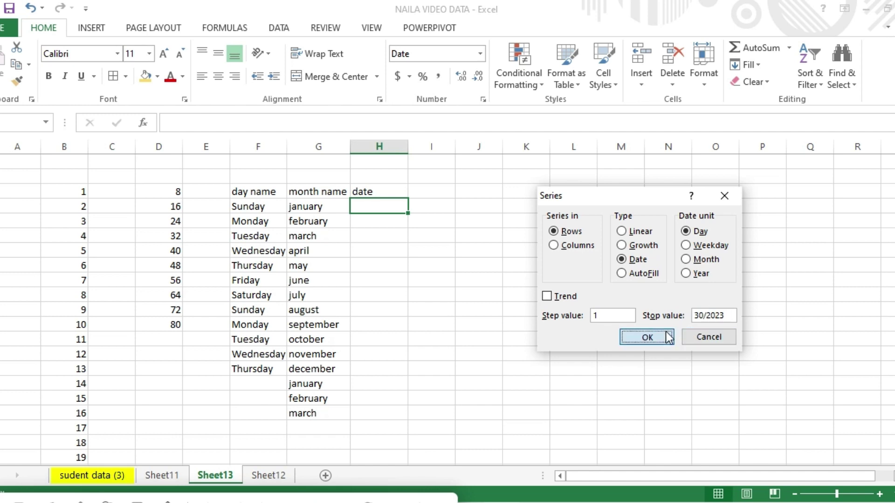
{"action": "left_click", "coordinate": [650, 336]}
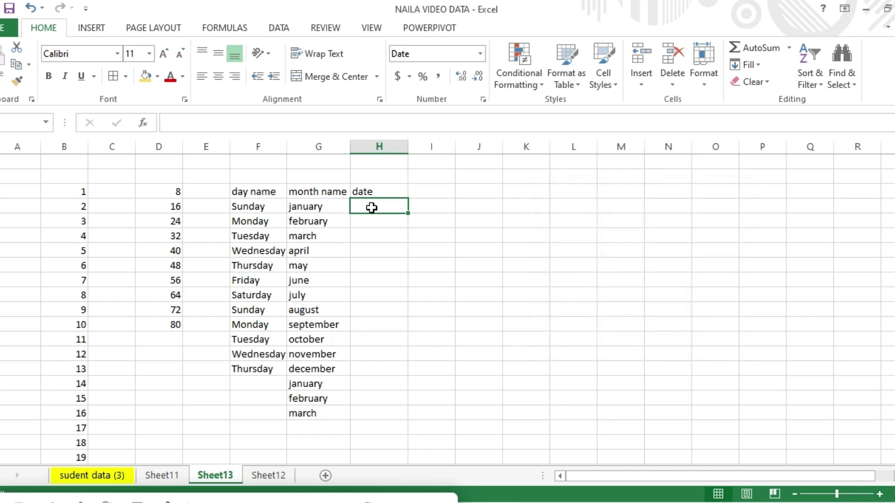
Fill a date series down column H from H2 with a stop value of 23.
{"action": "left_click_drag", "start_coordinate": [371, 208], "coordinate": [383, 325]}
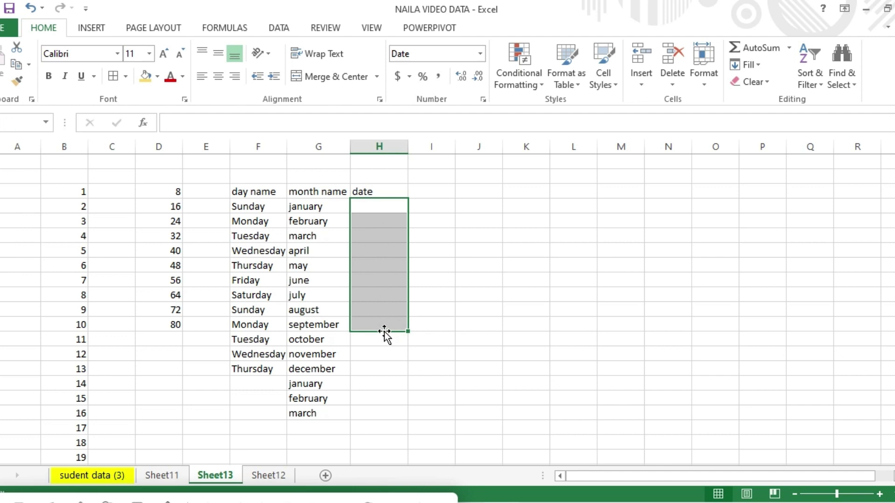
{"action": "left_click_drag", "start_coordinate": [382, 201], "coordinate": [388, 314]}
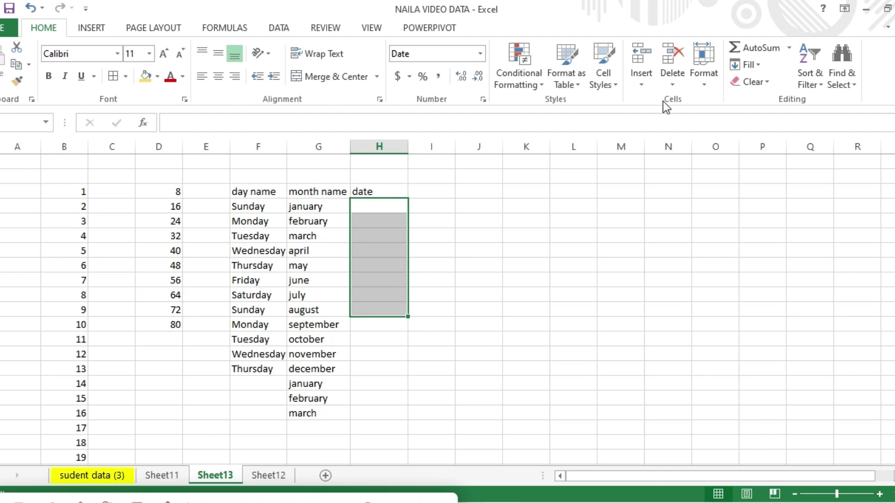
{"action": "left_click", "coordinate": [756, 66]}
{"action": "left_click", "coordinate": [769, 170]}
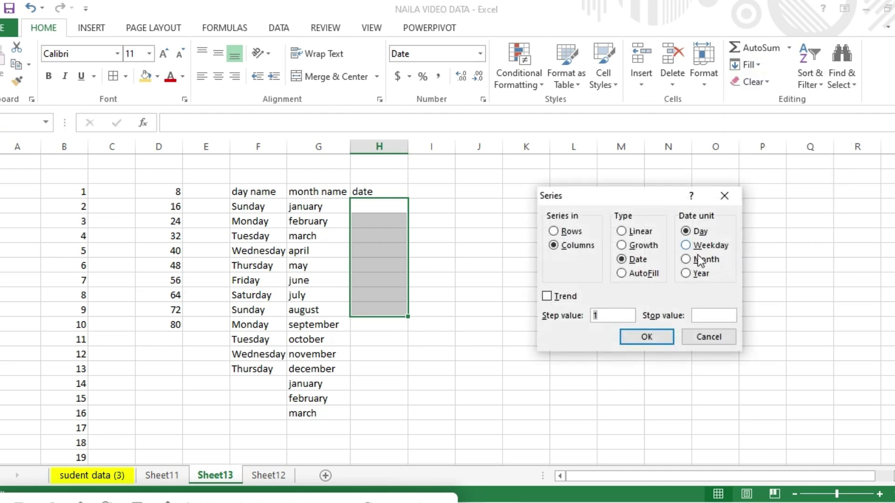
{"action": "left_click", "coordinate": [702, 316]}
{"action": "type", "text": "23"}
{"action": "left_click", "coordinate": [659, 341]}
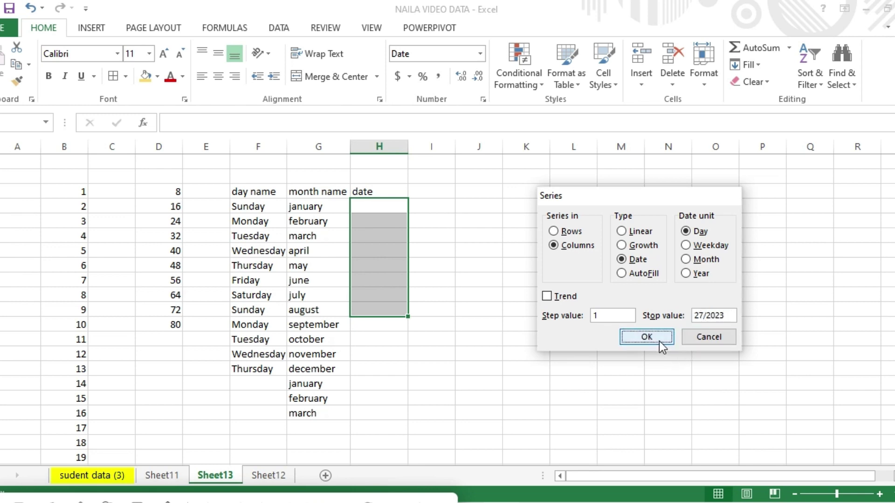
{"action": "left_click", "coordinate": [386, 210]}
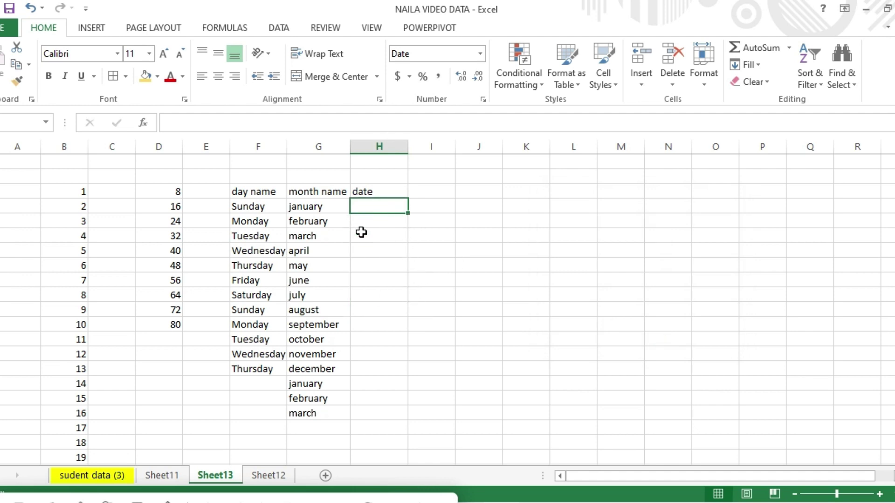
Add the student name heading in column J, four student names in J6:J9, and 'father nane' in K2.
{"action": "left_click_drag", "start_coordinate": [373, 205], "coordinate": [385, 333]}
{"action": "left_click", "coordinate": [377, 205]}
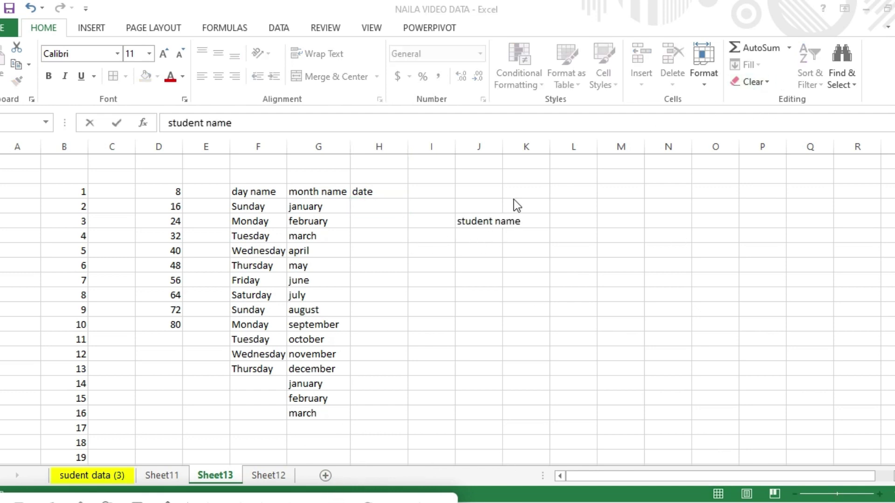
{"action": "left_click", "coordinate": [493, 222]}
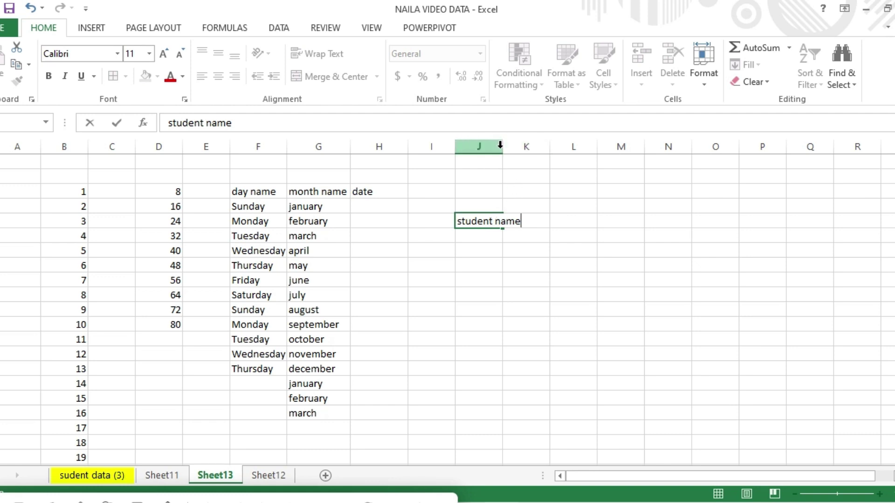
{"action": "left_click", "coordinate": [500, 145]}
{"action": "left_click", "coordinate": [536, 224]}
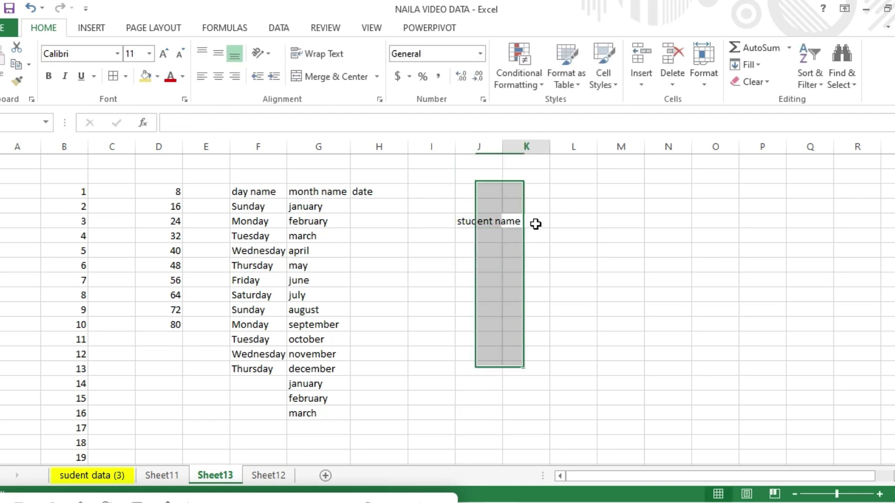
{"action": "left_click", "coordinate": [495, 221]}
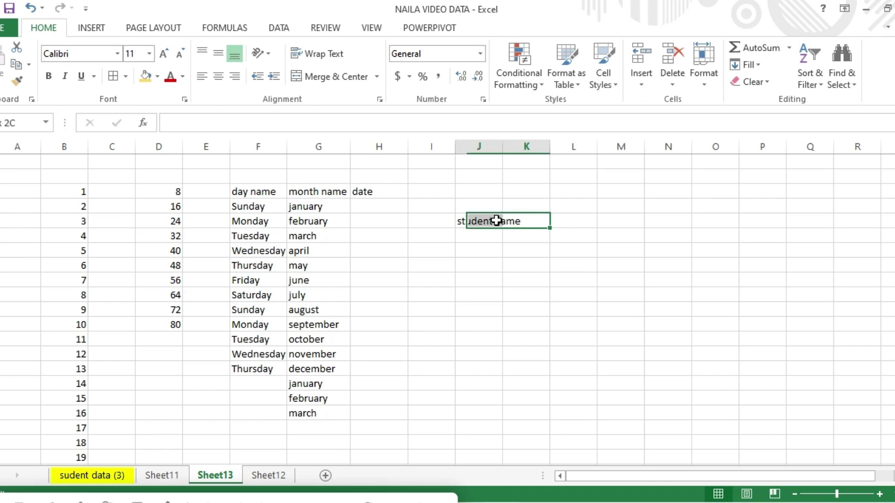
{"action": "left_click", "coordinate": [763, 60]}
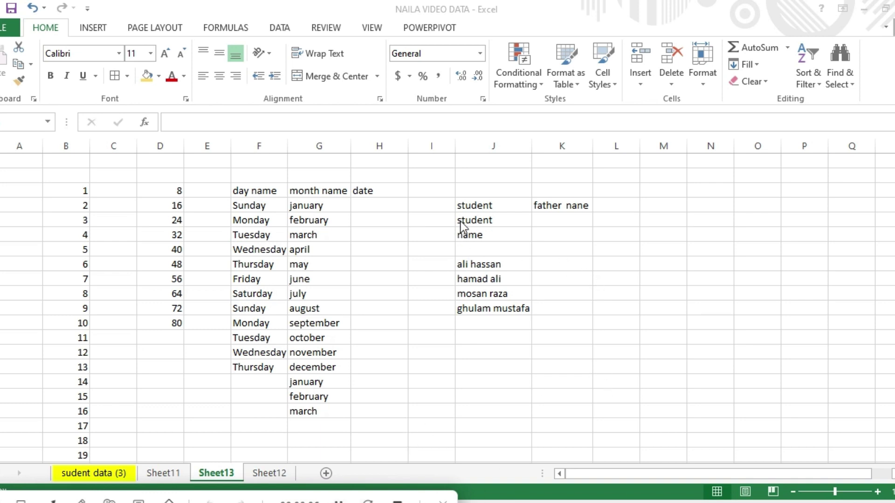
{"action": "left_click", "coordinate": [551, 218]}
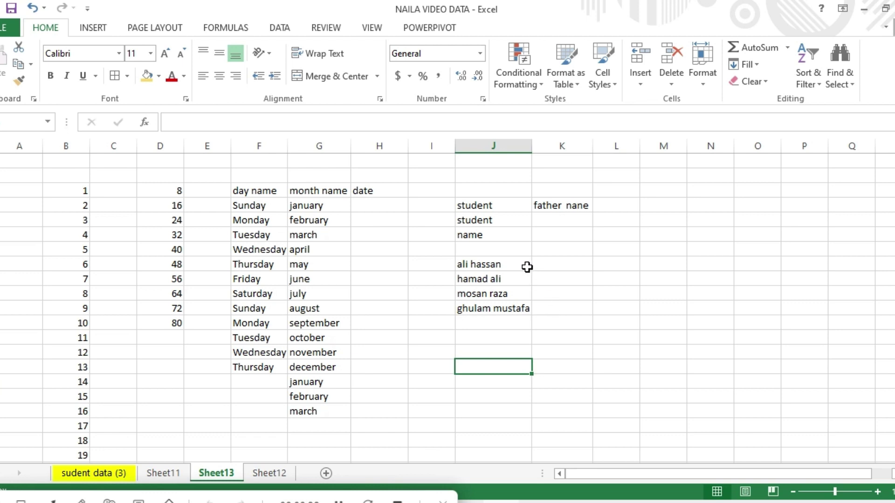
Type the first surname in K6 and Flash Fill the remaining surnames into K7:K9.
{"action": "left_click", "coordinate": [564, 268]}
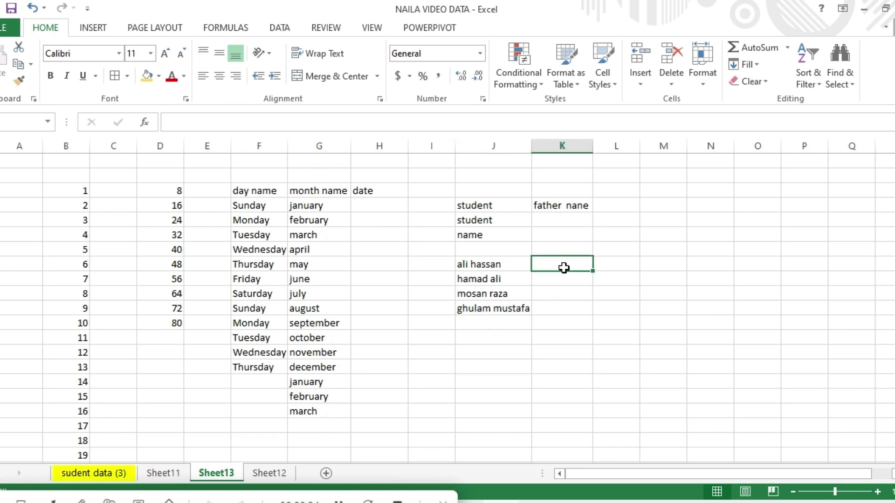
{"action": "type", "text": "hassan"}
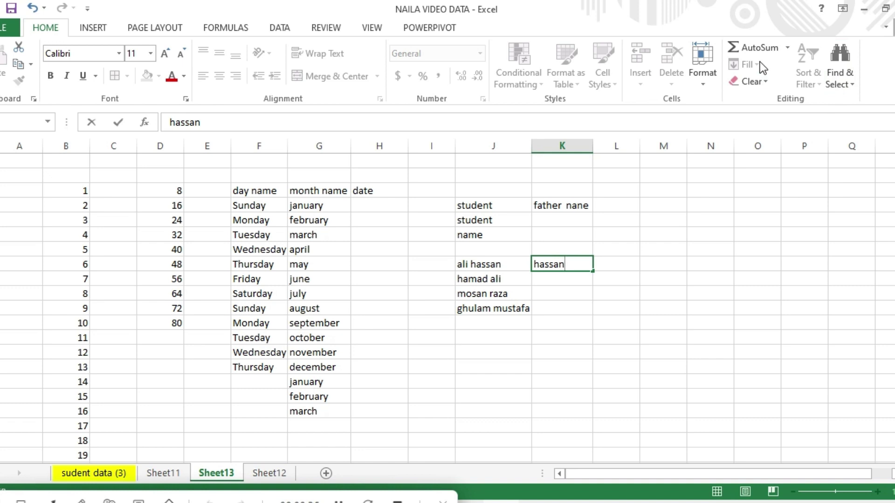
{"action": "left_click", "coordinate": [572, 288]}
{"action": "left_click_drag", "start_coordinate": [572, 268], "coordinate": [575, 302]}
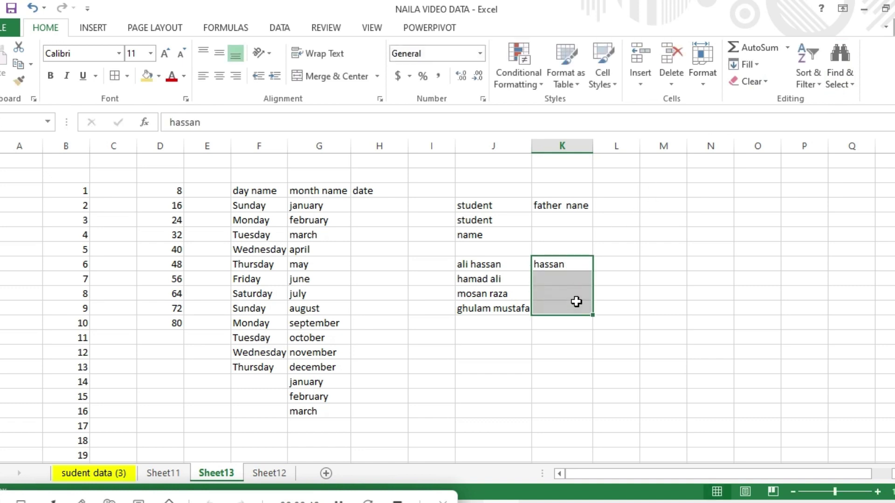
{"action": "left_click", "coordinate": [751, 65]}
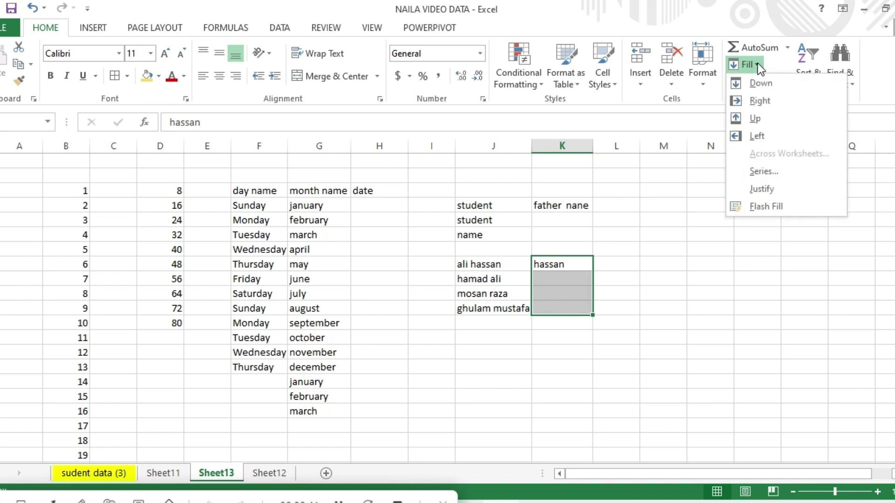
{"action": "left_click", "coordinate": [771, 209]}
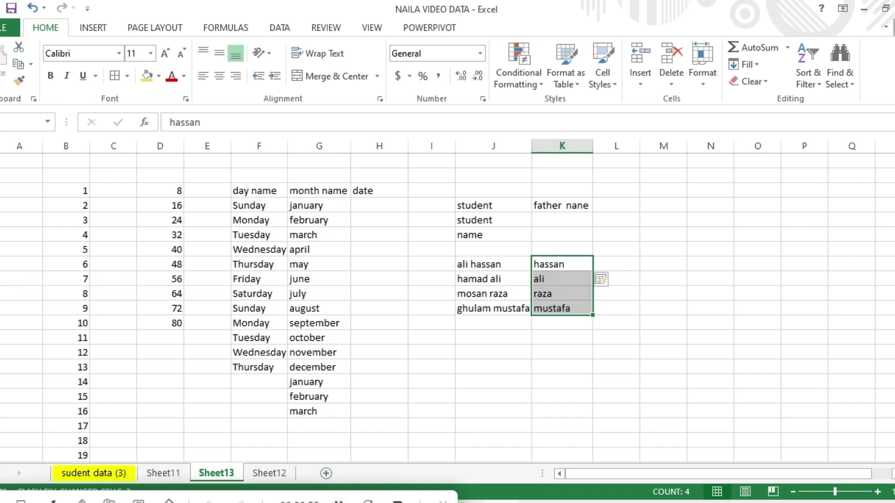
{"action": "left_click", "coordinate": [339, 502]}
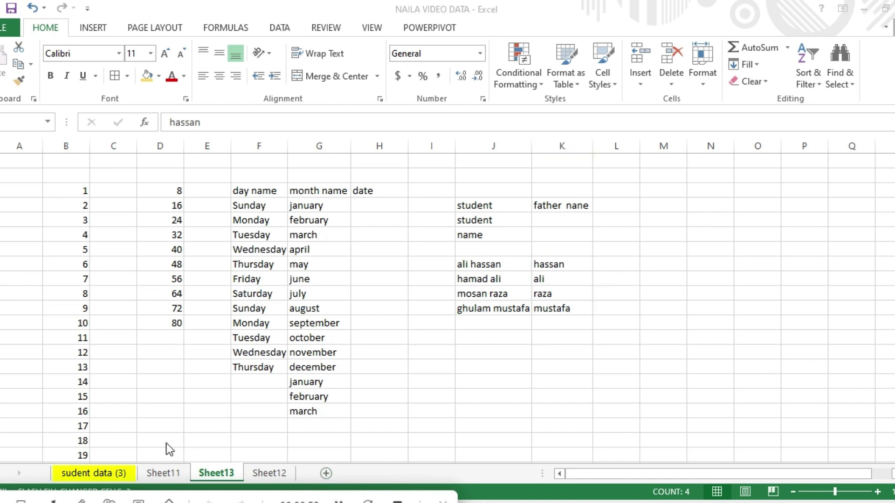
{"action": "left_click", "coordinate": [103, 475]}
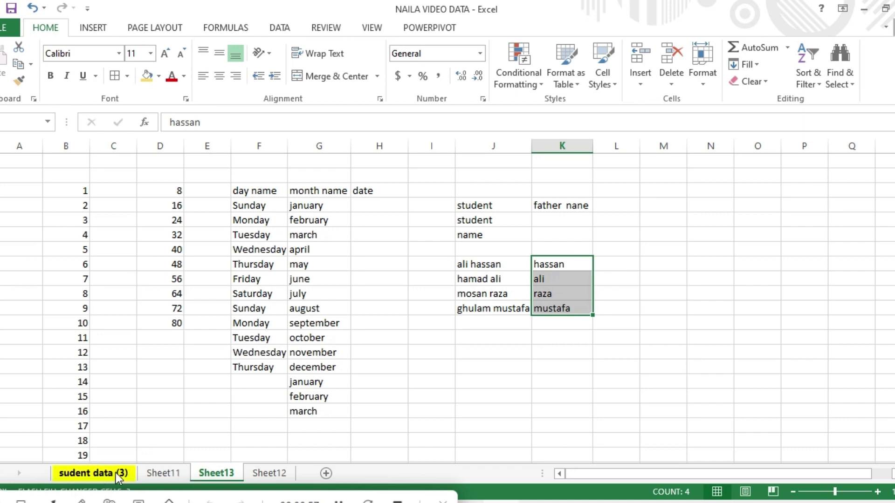
On the sudent data (3) sheet, sort the student names A to Z, expanding the selection.
{"action": "left_click", "coordinate": [119, 474]}
{"action": "left_click", "coordinate": [120, 216]}
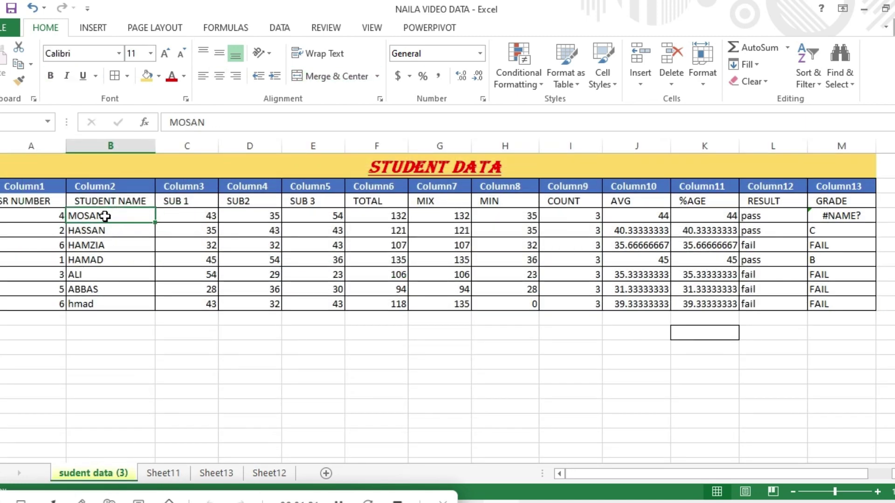
{"action": "left_click_drag", "start_coordinate": [105, 216], "coordinate": [105, 297]}
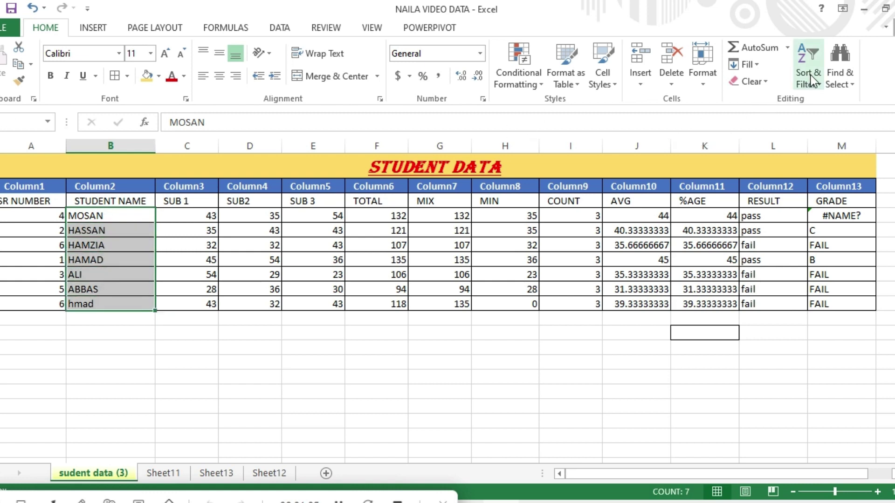
{"action": "left_click", "coordinate": [817, 85]}
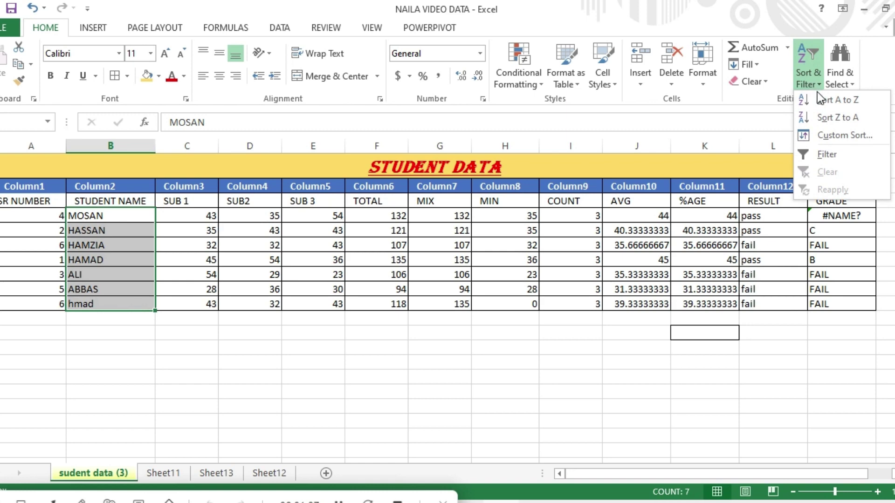
{"action": "left_click", "coordinate": [843, 104]}
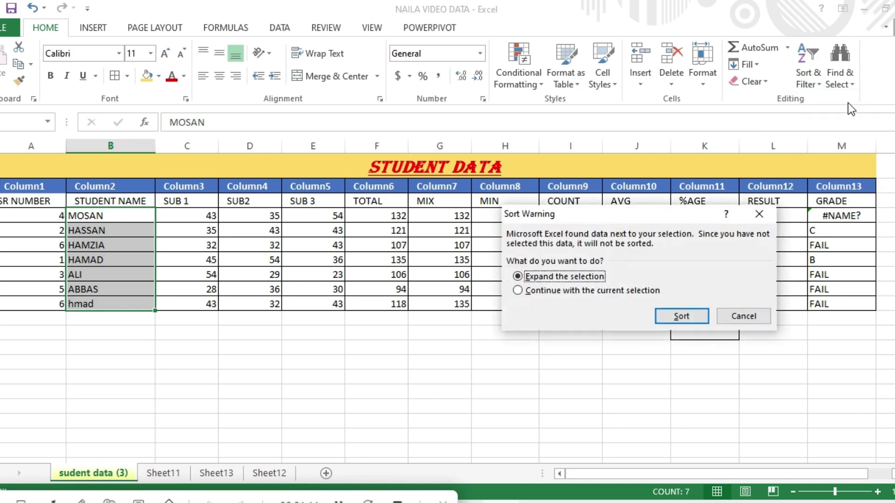
{"action": "left_click", "coordinate": [681, 317]}
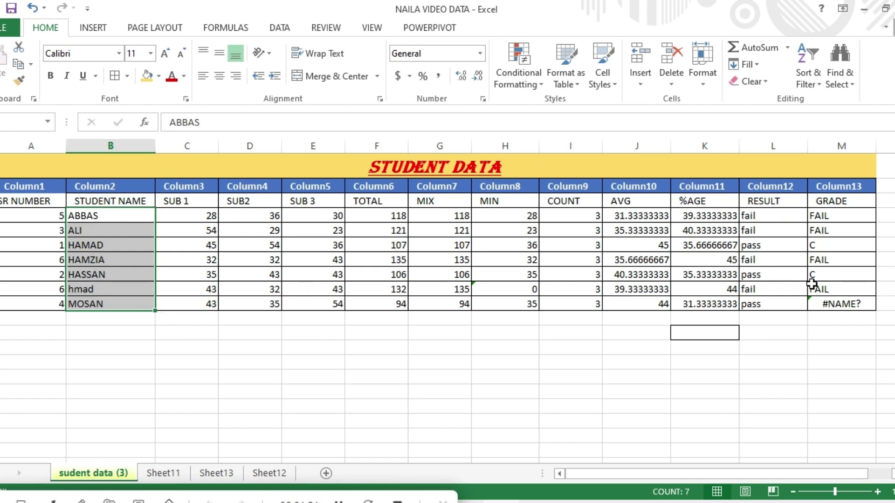
Re-sort the whole table Z to A, then back to A to Z.
{"action": "left_click", "coordinate": [811, 75]}
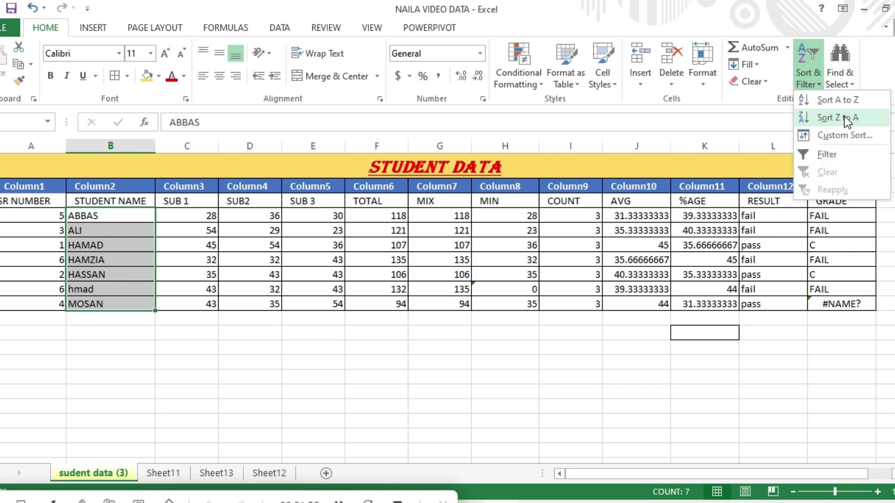
{"action": "left_click", "coordinate": [852, 125]}
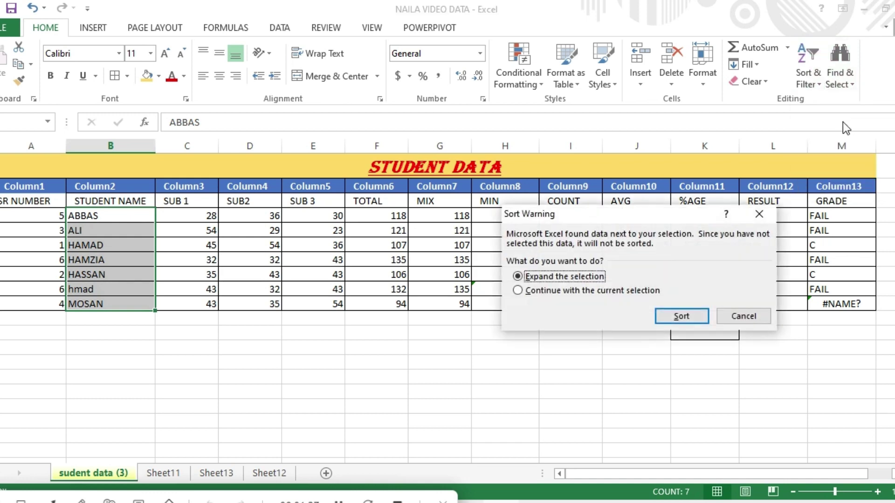
{"action": "left_click", "coordinate": [682, 316]}
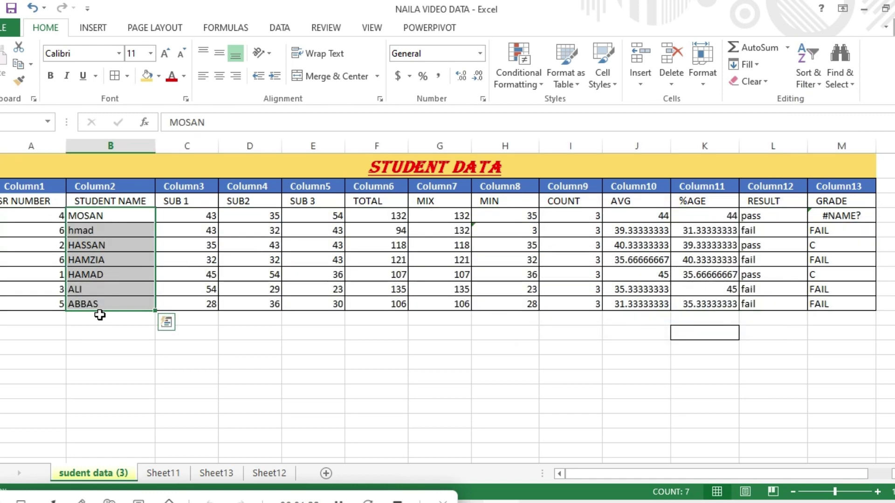
{"action": "left_click", "coordinate": [820, 88]}
{"action": "left_click", "coordinate": [826, 106]}
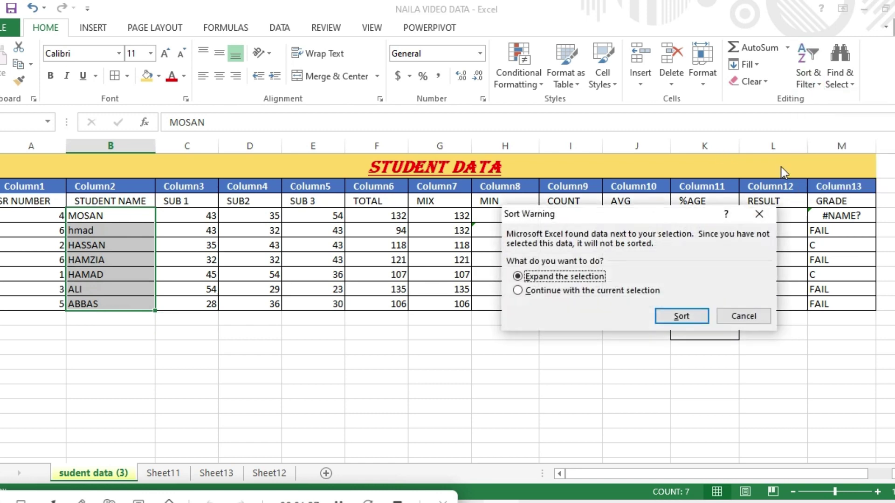
{"action": "left_click", "coordinate": [682, 314]}
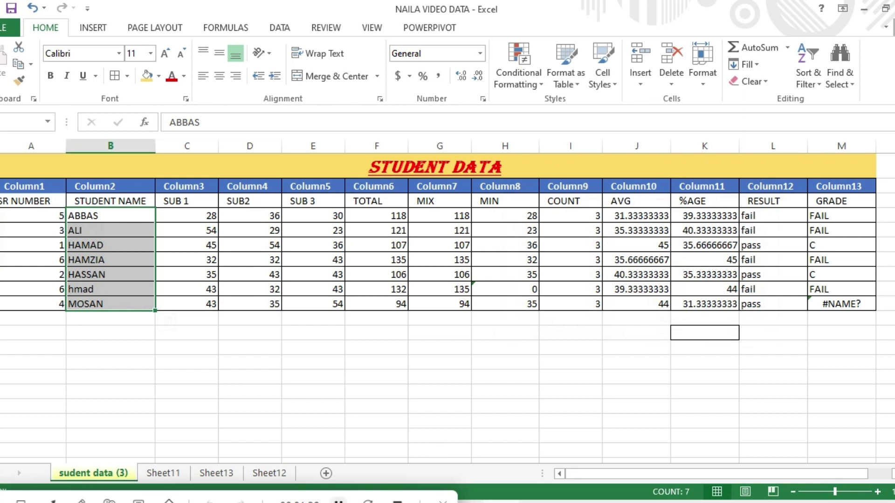
{"action": "left_click", "coordinate": [339, 502]}
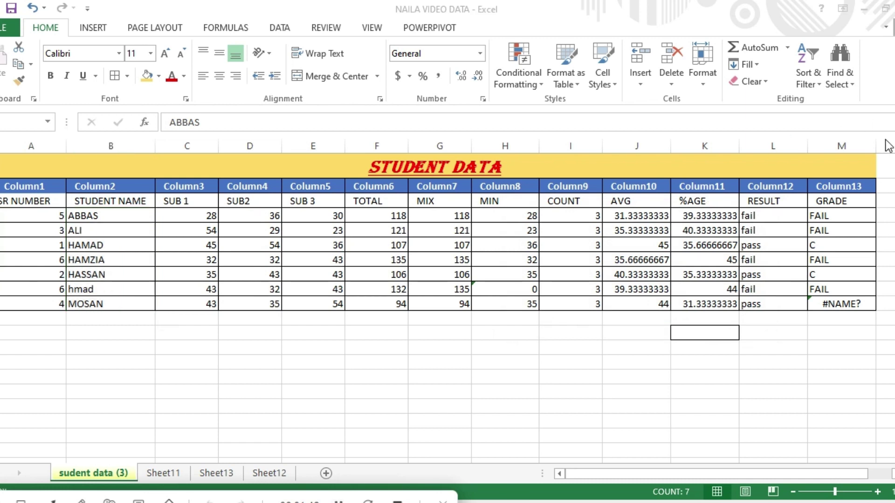
{"action": "left_click", "coordinate": [818, 86]}
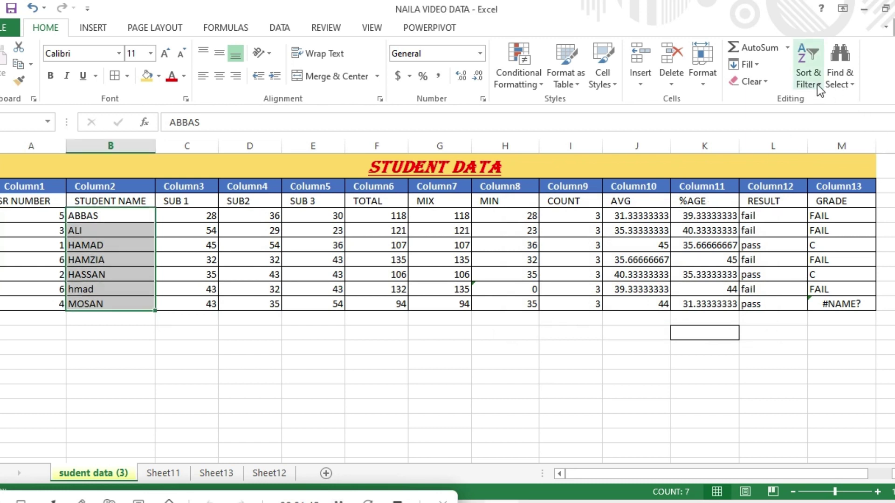
Custom-sort the whole student table by SUB2, smallest to largest.
{"action": "left_click", "coordinate": [819, 86]}
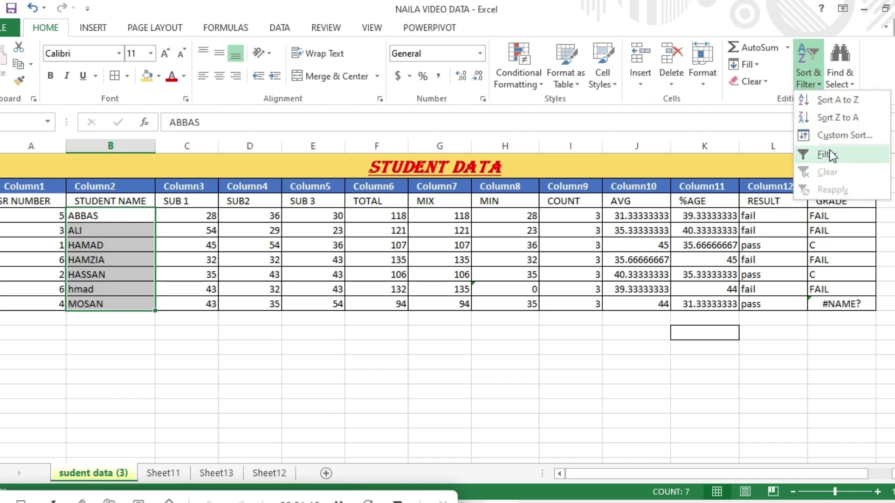
{"action": "left_click", "coordinate": [841, 138]}
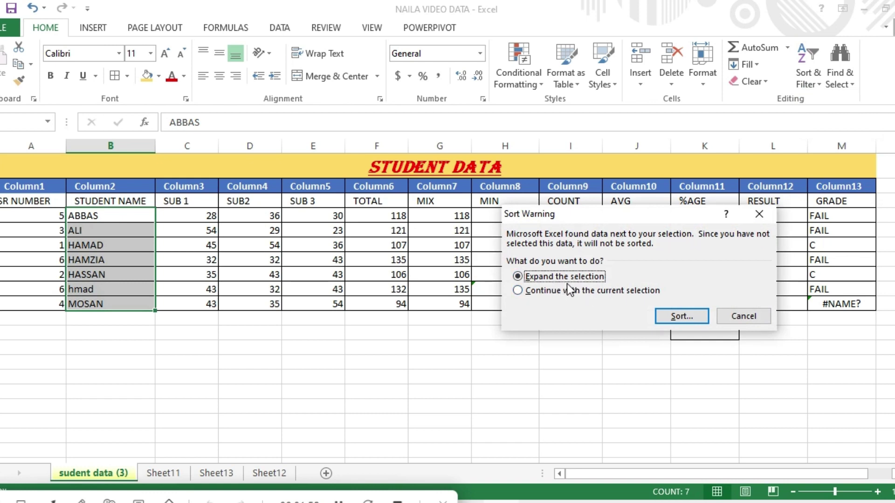
{"action": "left_click", "coordinate": [669, 316]}
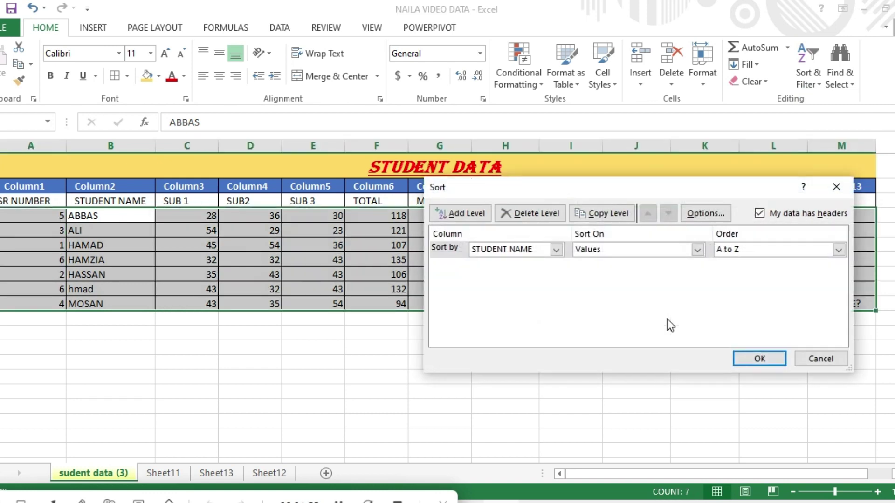
{"action": "left_click", "coordinate": [556, 249]}
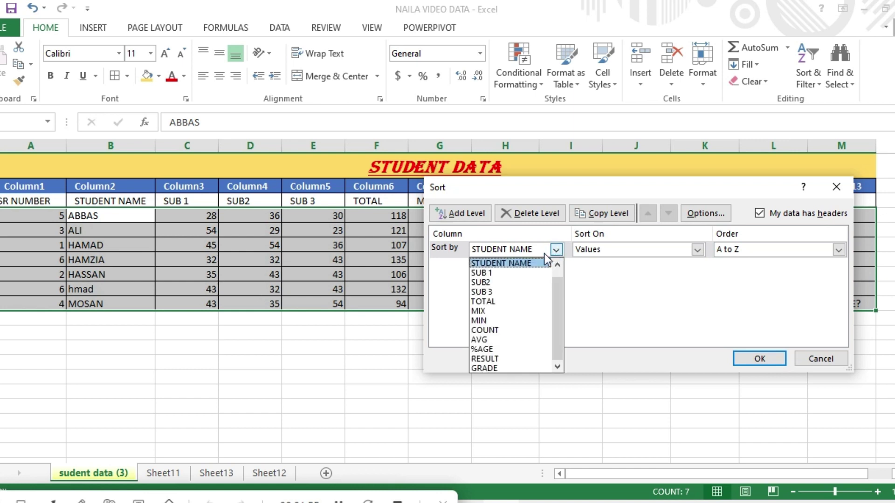
{"action": "left_click", "coordinate": [499, 282]}
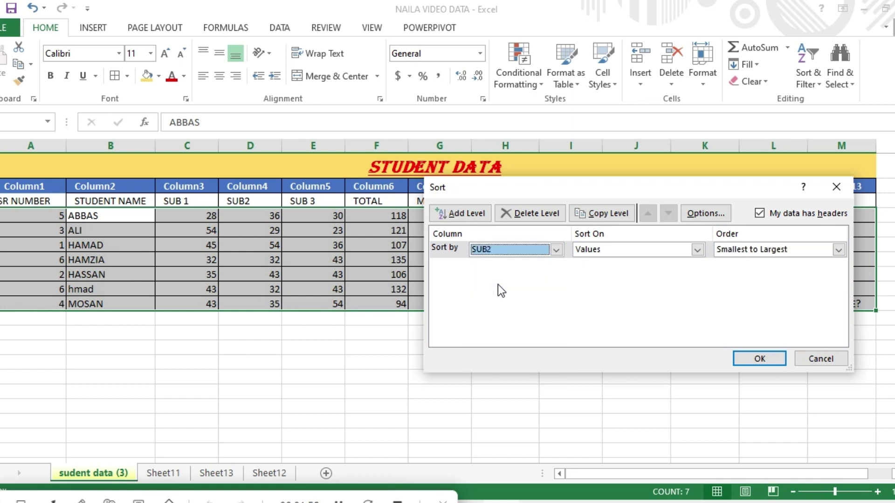
{"action": "left_click", "coordinate": [764, 360]}
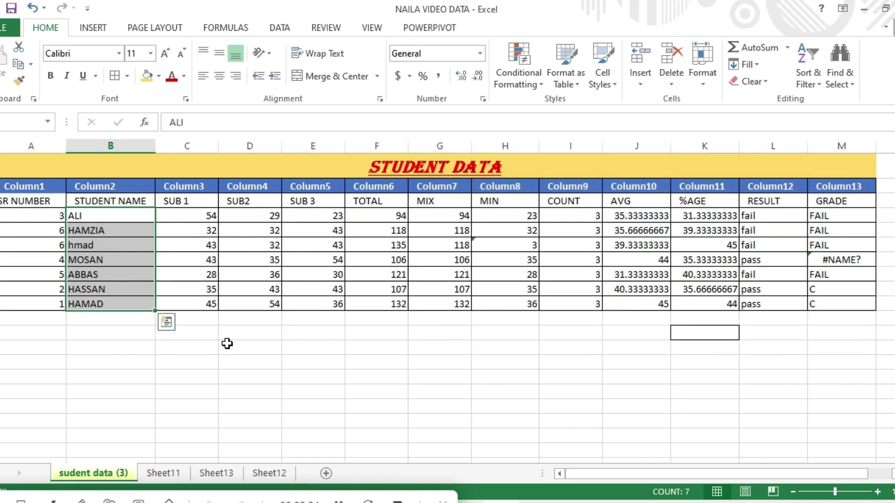
{"action": "left_click", "coordinate": [229, 303]}
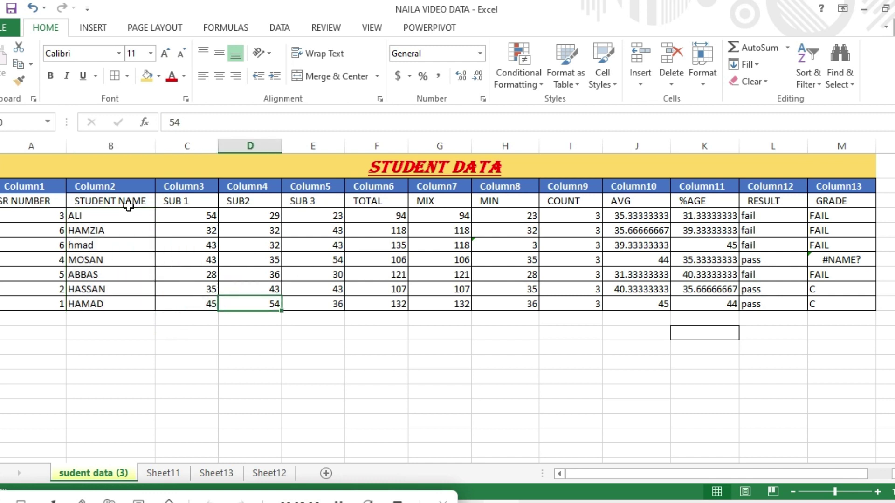
Turn on header filters and filter Column2 to hide three name entries, leaving five rows.
{"action": "left_click", "coordinate": [814, 85]}
{"action": "left_click", "coordinate": [818, 155]}
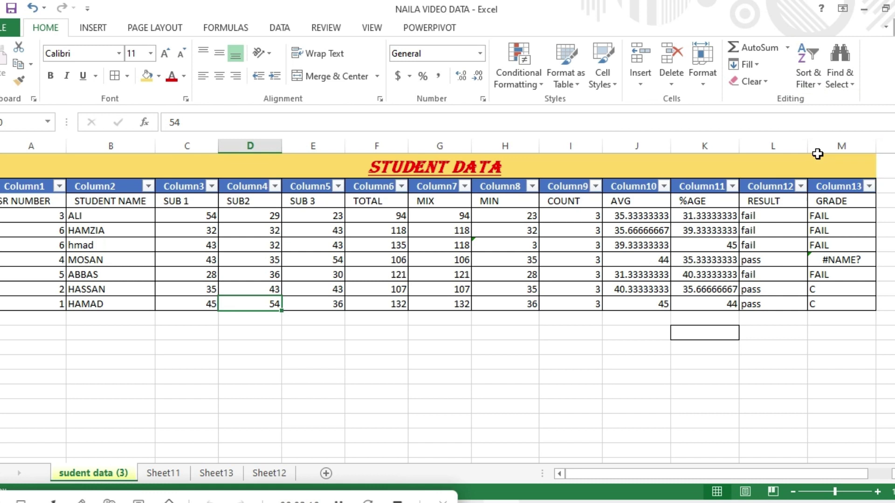
{"action": "left_click", "coordinate": [147, 186]}
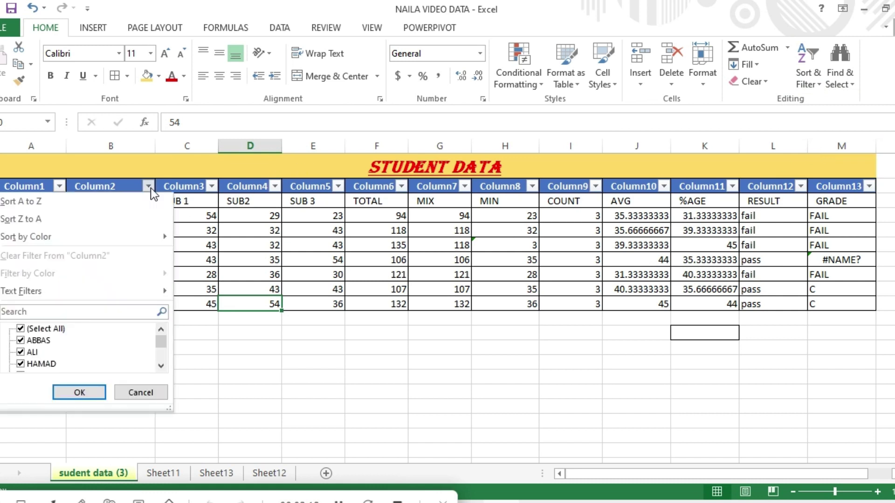
{"action": "left_click", "coordinate": [21, 341]}
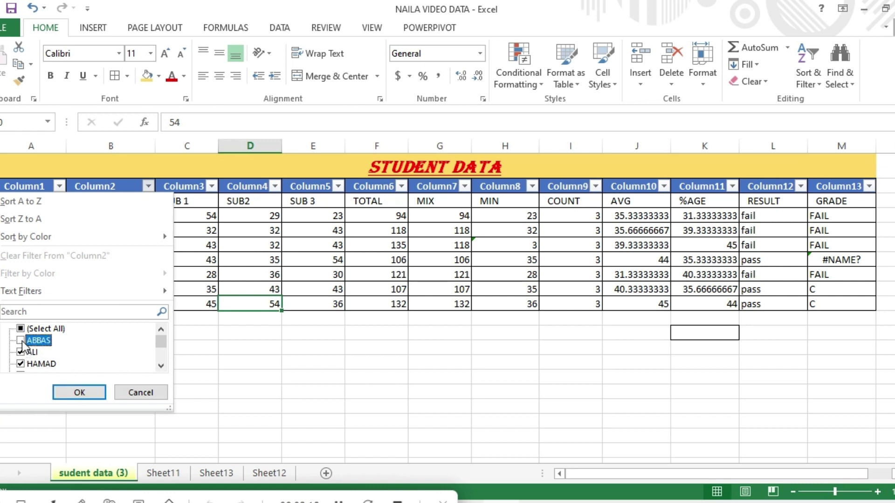
{"action": "left_click", "coordinate": [20, 340]}
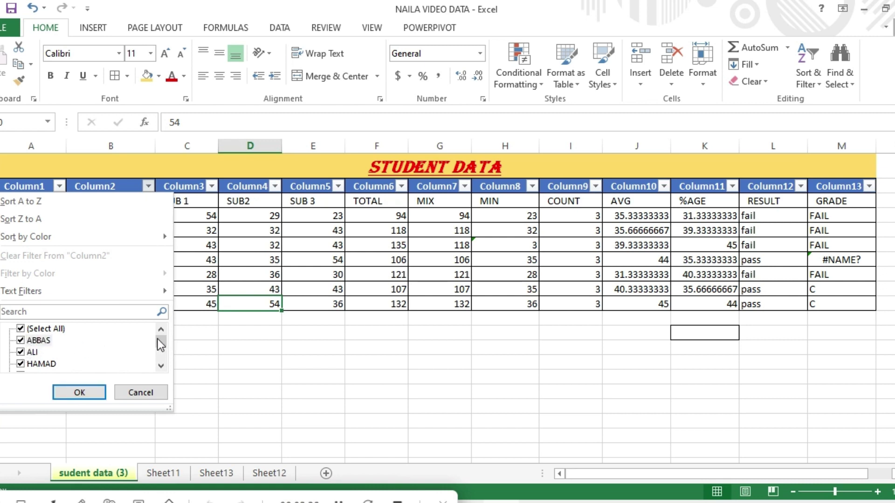
{"action": "left_click_drag", "start_coordinate": [158, 339], "coordinate": [159, 365]}
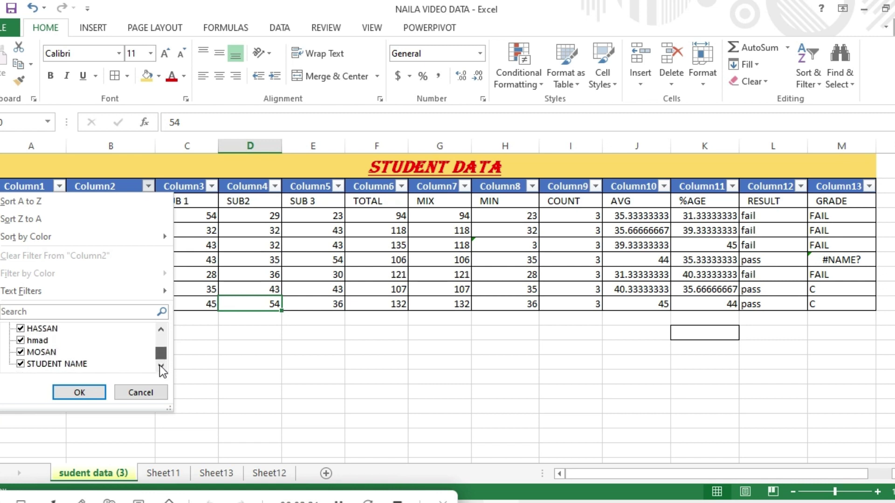
{"action": "left_click", "coordinate": [21, 352]}
{"action": "left_click", "coordinate": [21, 364]}
{"action": "left_click", "coordinate": [20, 340]}
{"action": "left_click", "coordinate": [87, 390]}
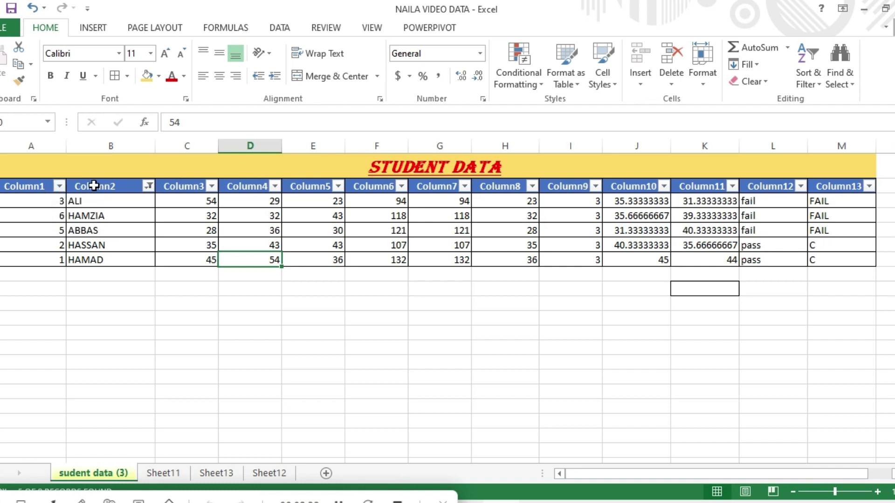
Clear the Column2 filter by selecting all names so every student row shows again.
{"action": "left_click", "coordinate": [148, 186]}
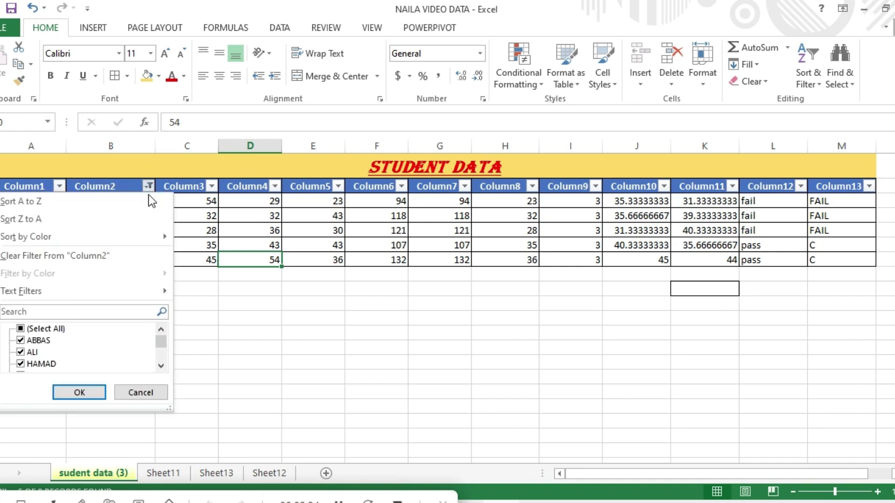
{"action": "left_click", "coordinate": [21, 330]}
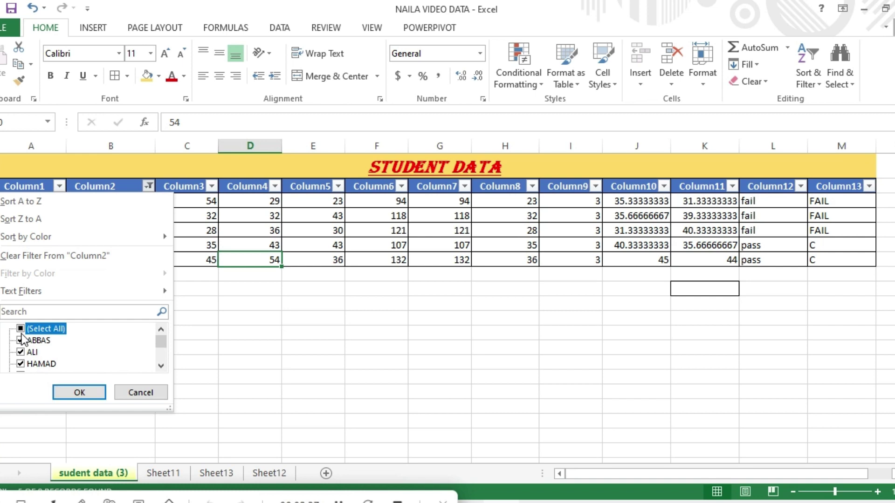
{"action": "left_click", "coordinate": [78, 393]}
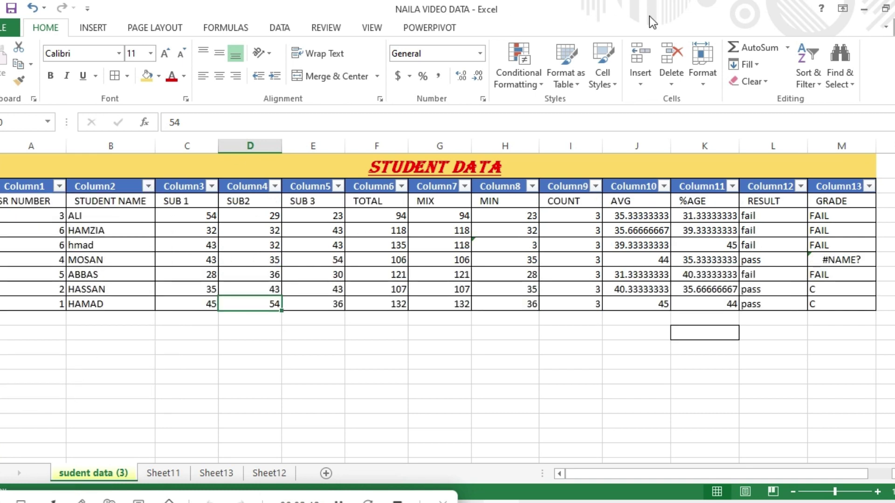
{"action": "left_click", "coordinate": [851, 83]}
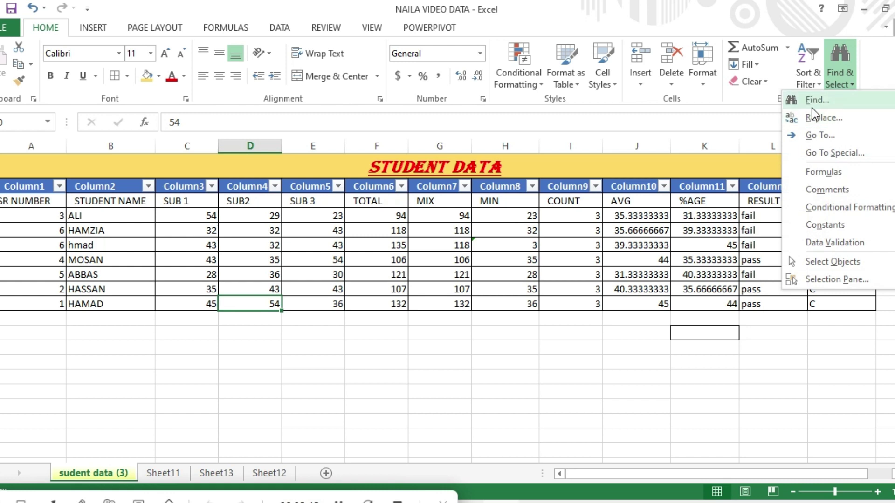